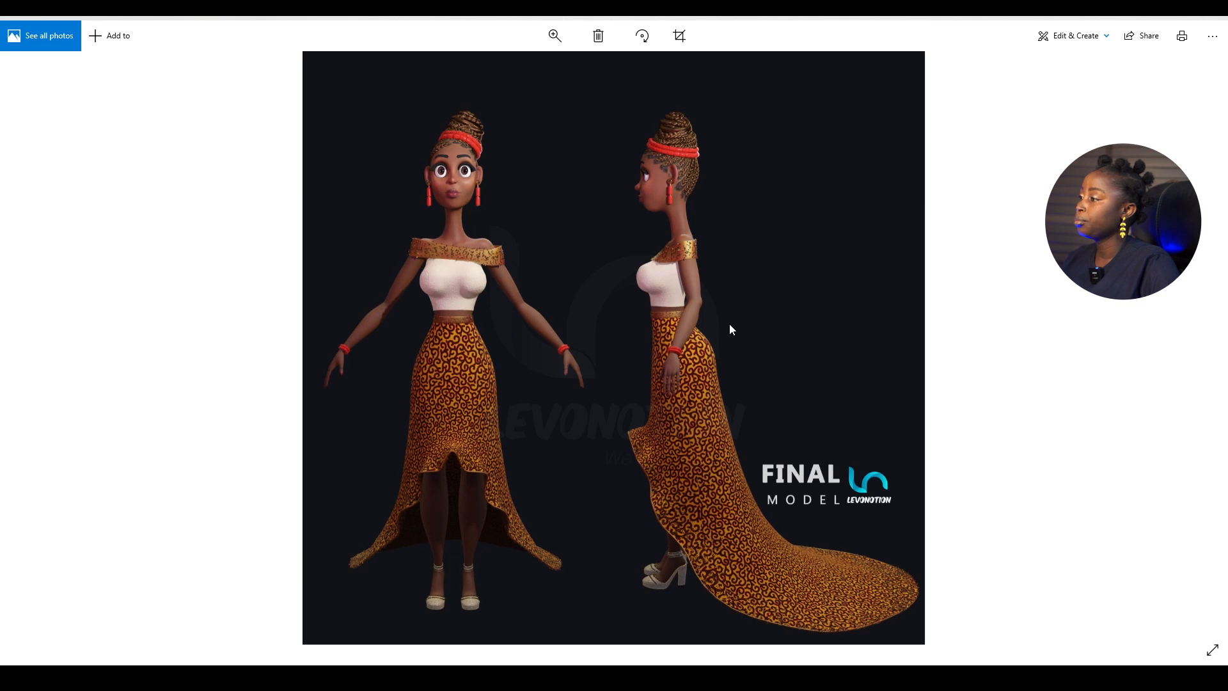
Step: Look through the Anniva character references and the front, side, back and bottom drawings of the quart bottle in the reference folder
key(Right)
key(Right)
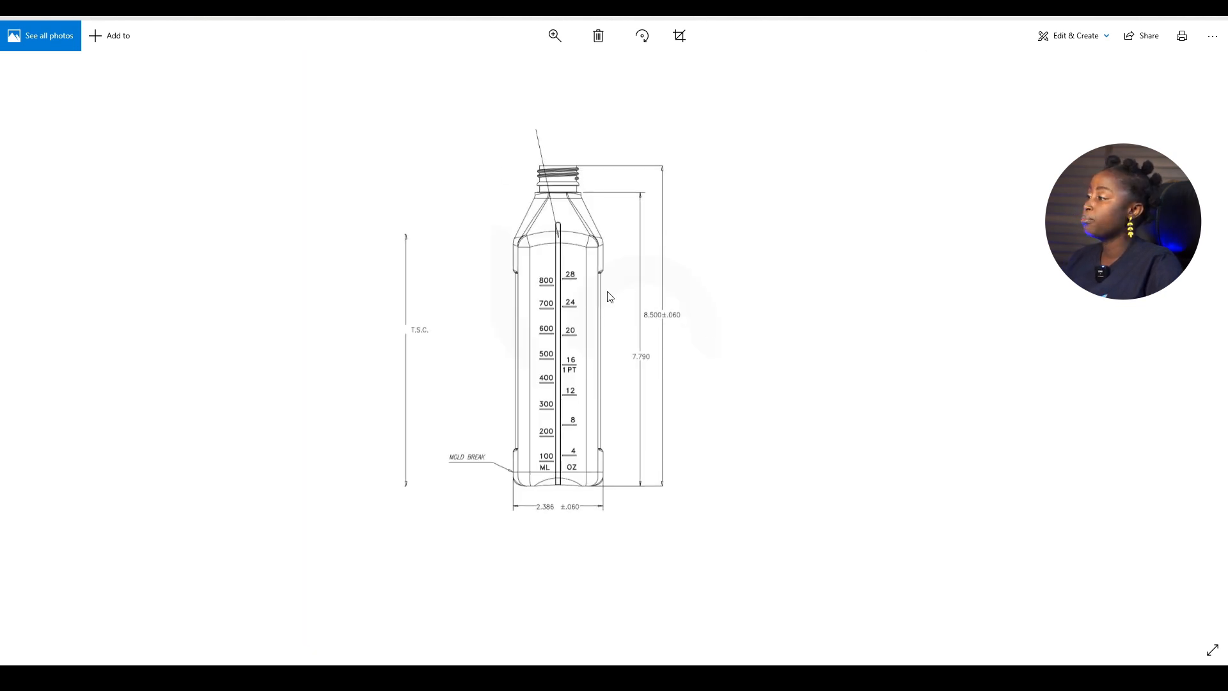
key(Right)
key(Left)
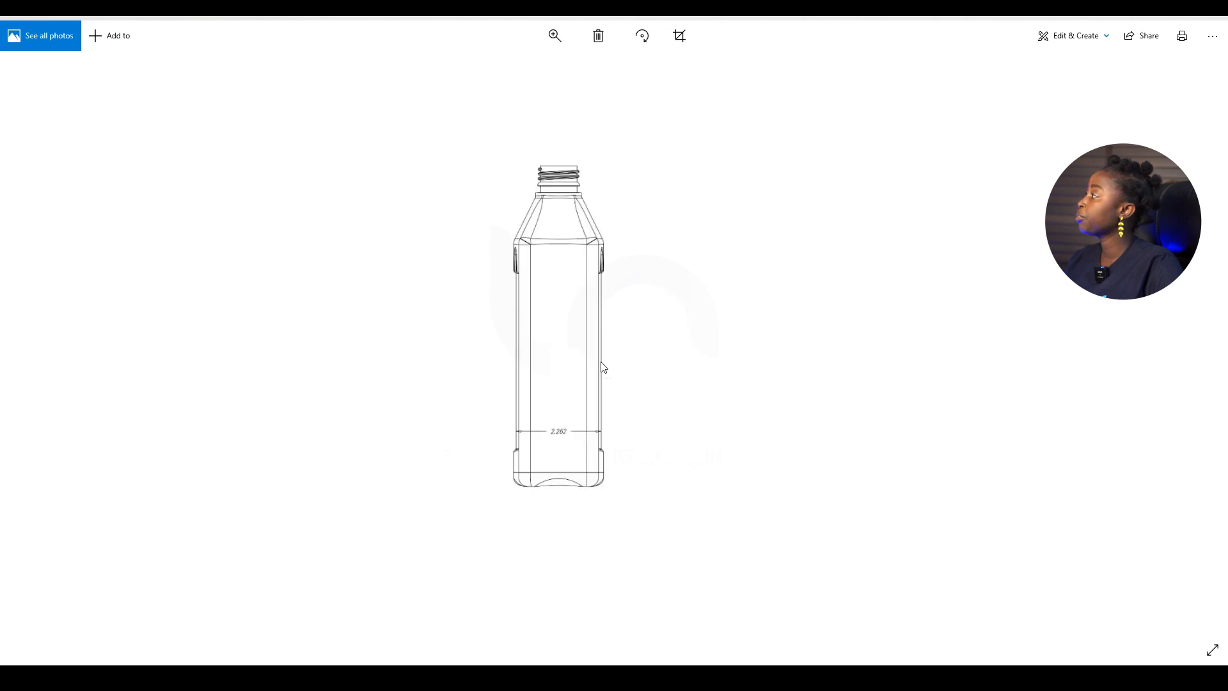
key(Left)
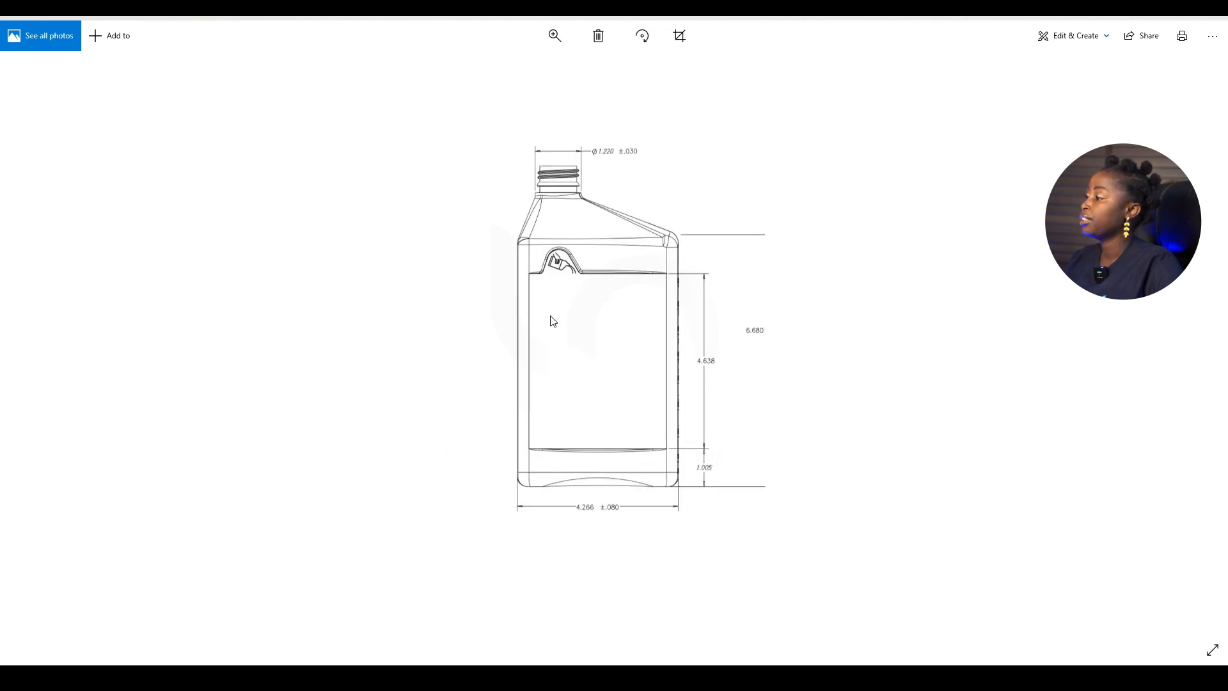
key(Left)
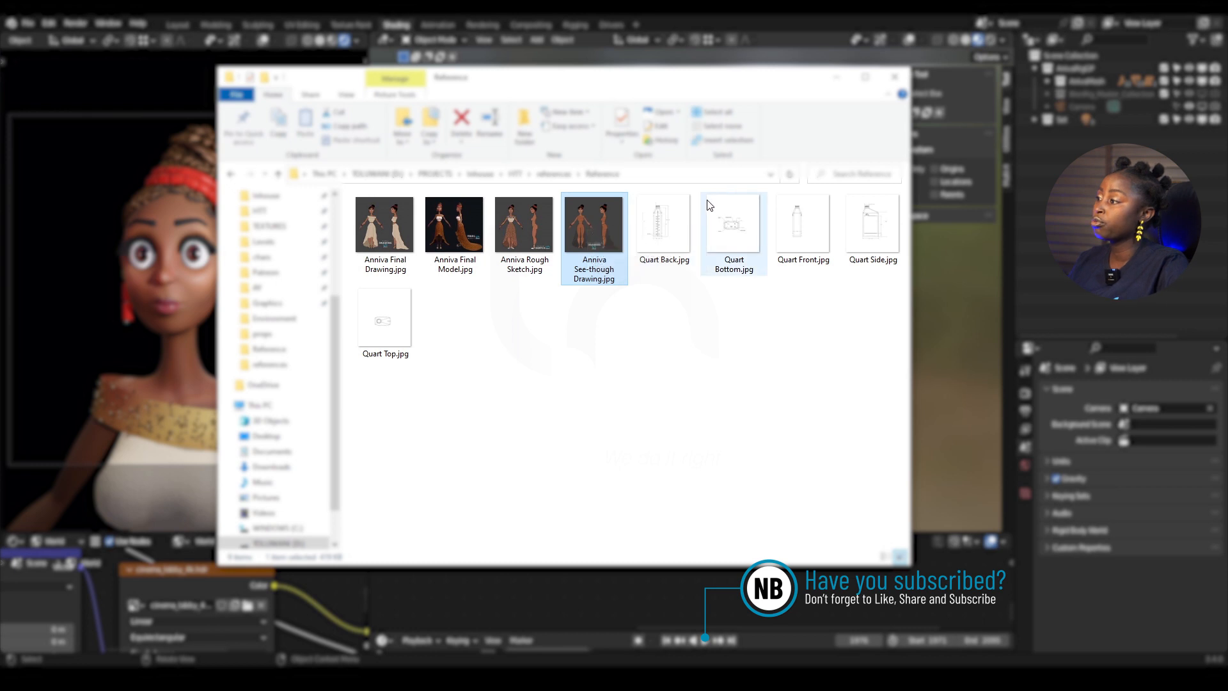
click(667, 232)
click(759, 229)
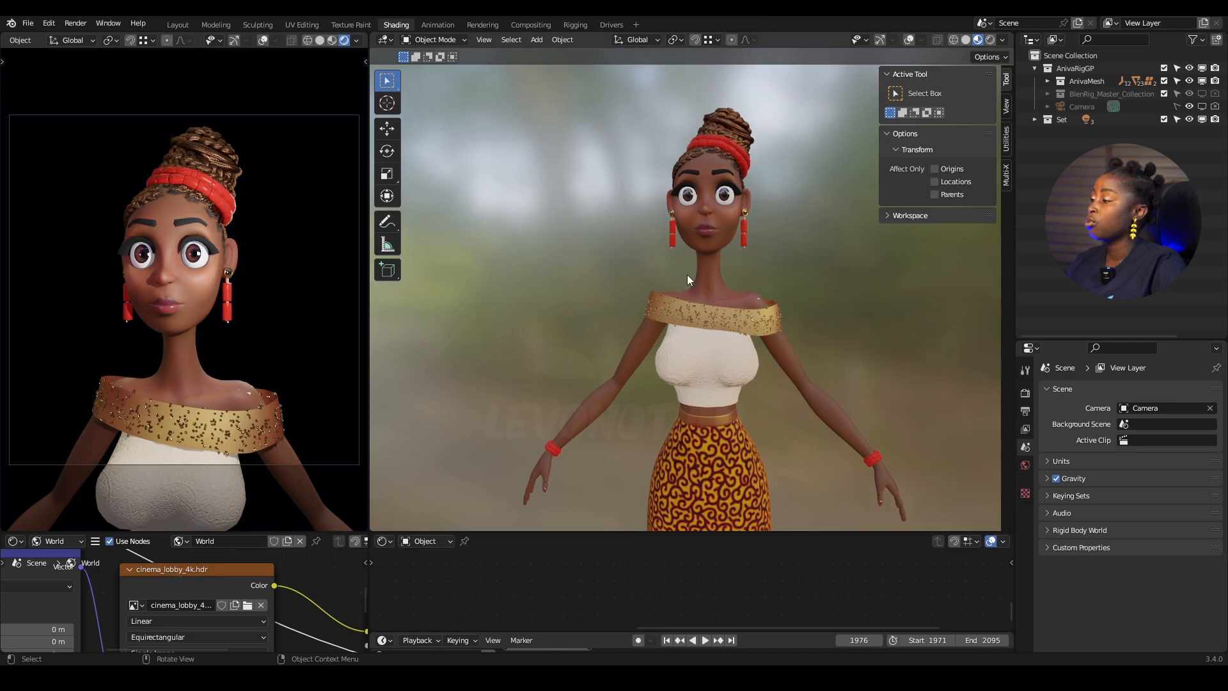
scroll(687, 275, down, 4)
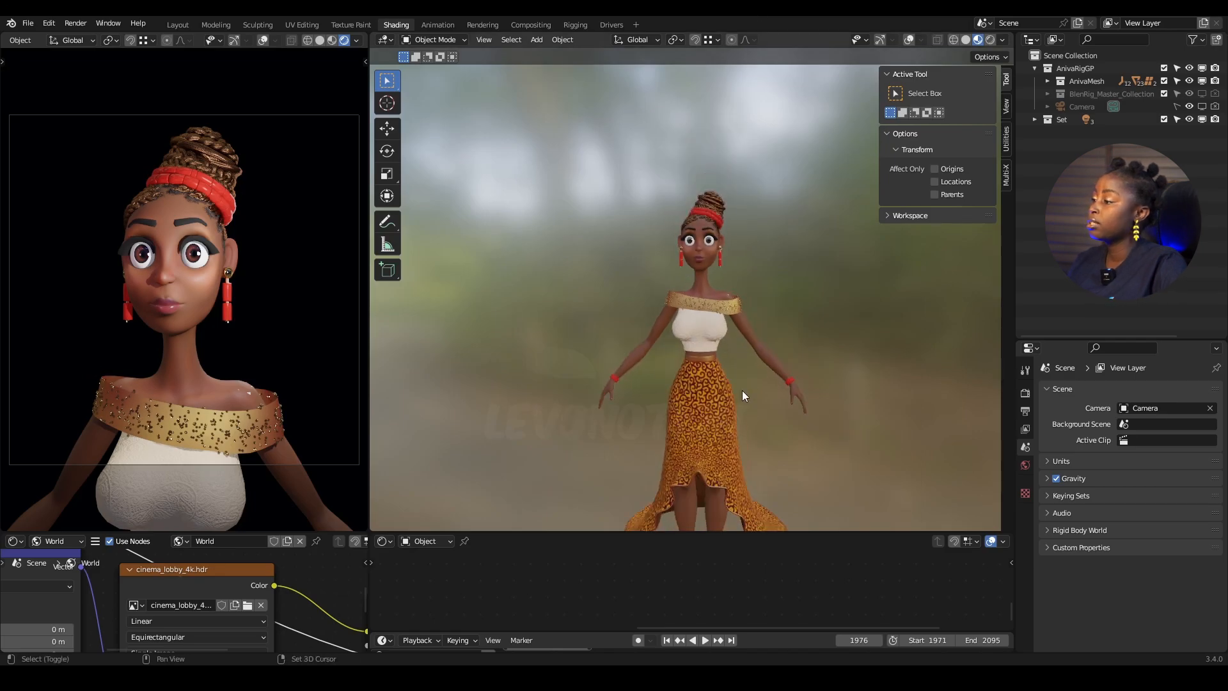
shift+middle_drag(742, 391, 735, 301)
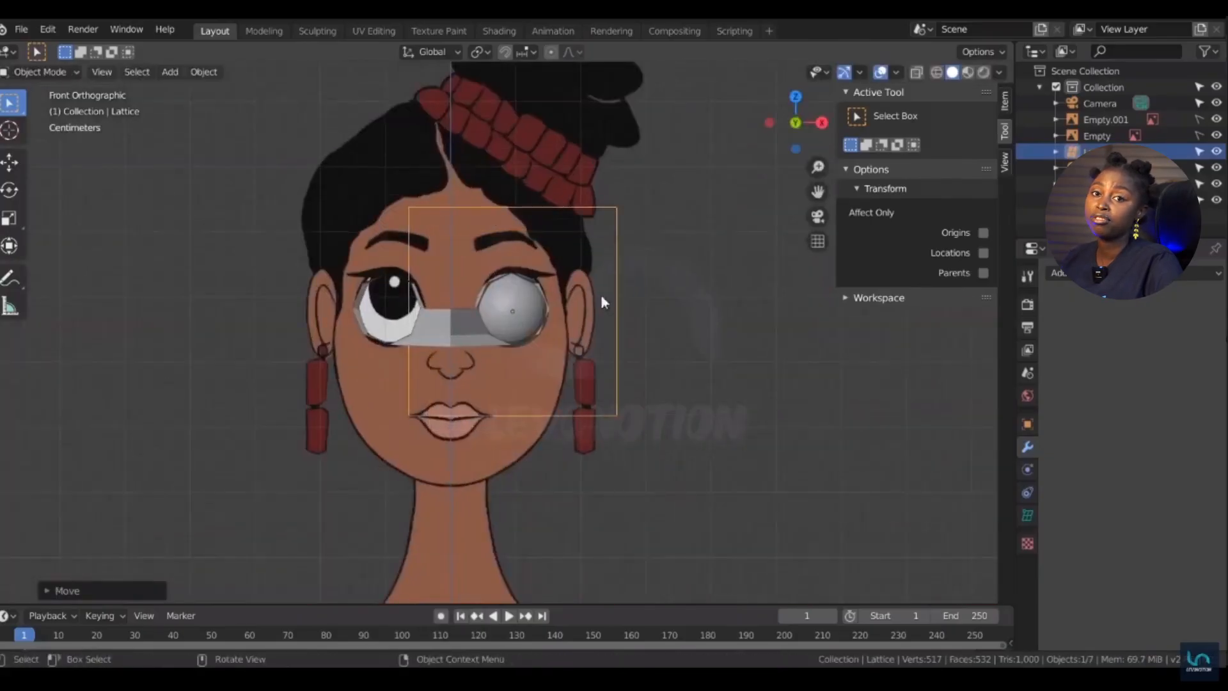
Step: Apply all transforms to the eyeball sphere and snap the lattice to the sphere's centre using the 3D cursor
key(ctrl+a)
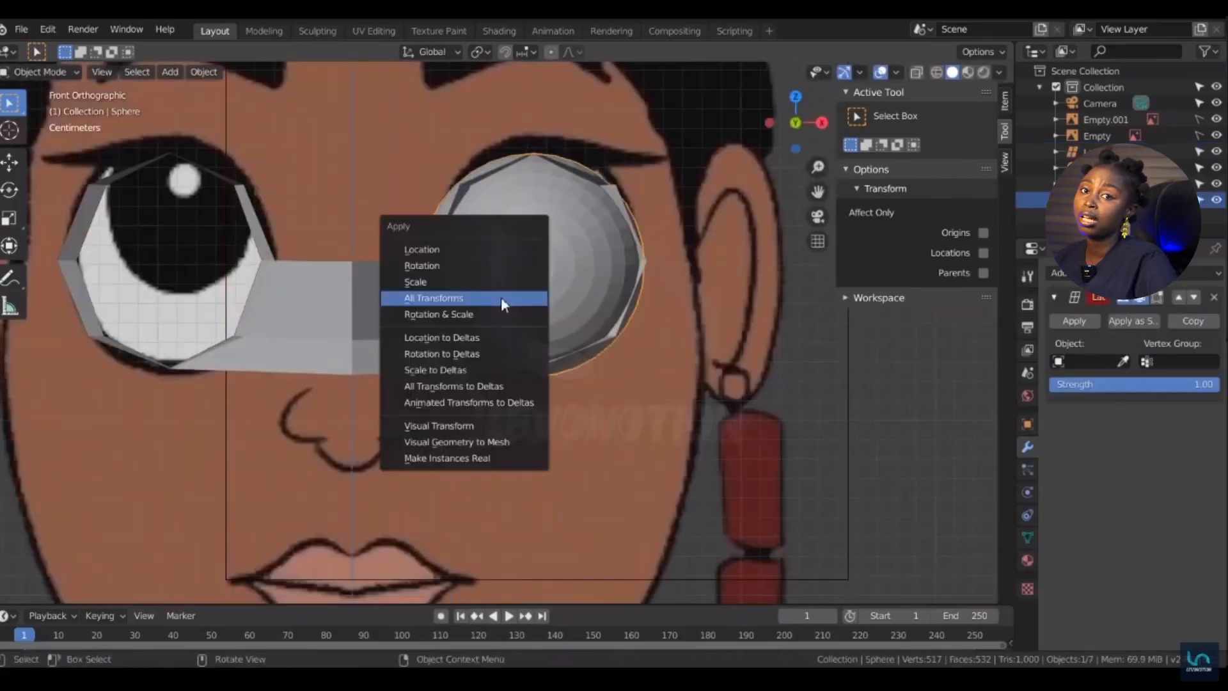
click(501, 297)
key(shift+s)
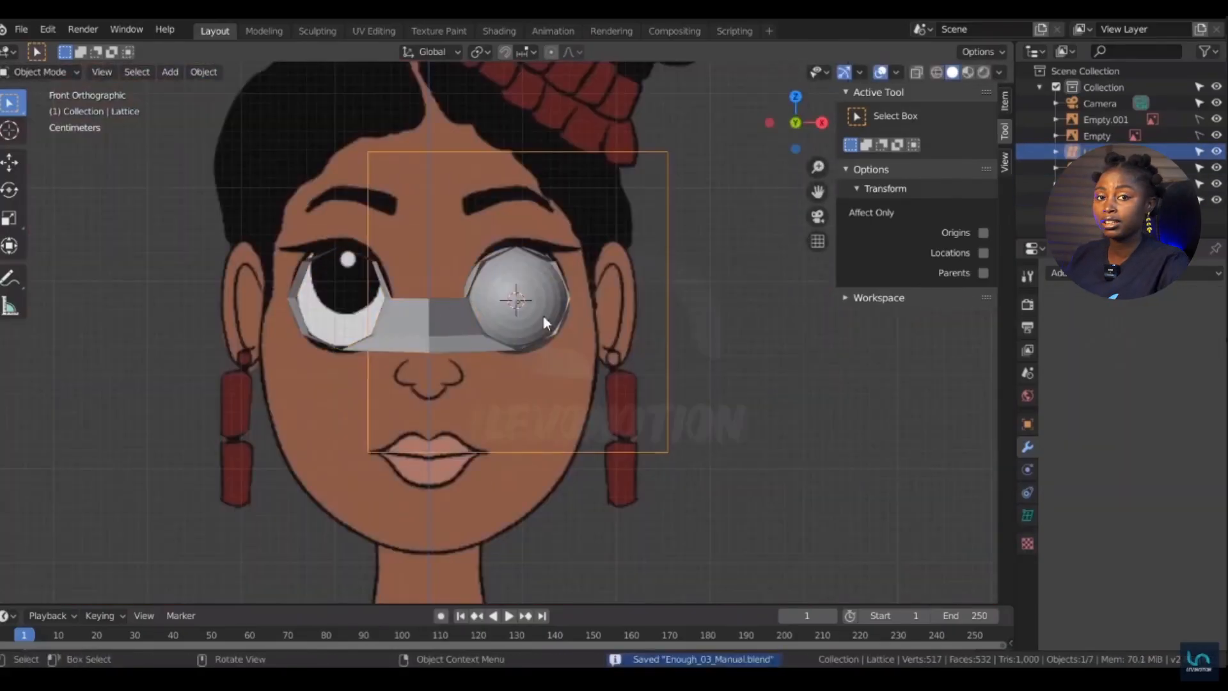
key(shift+s)
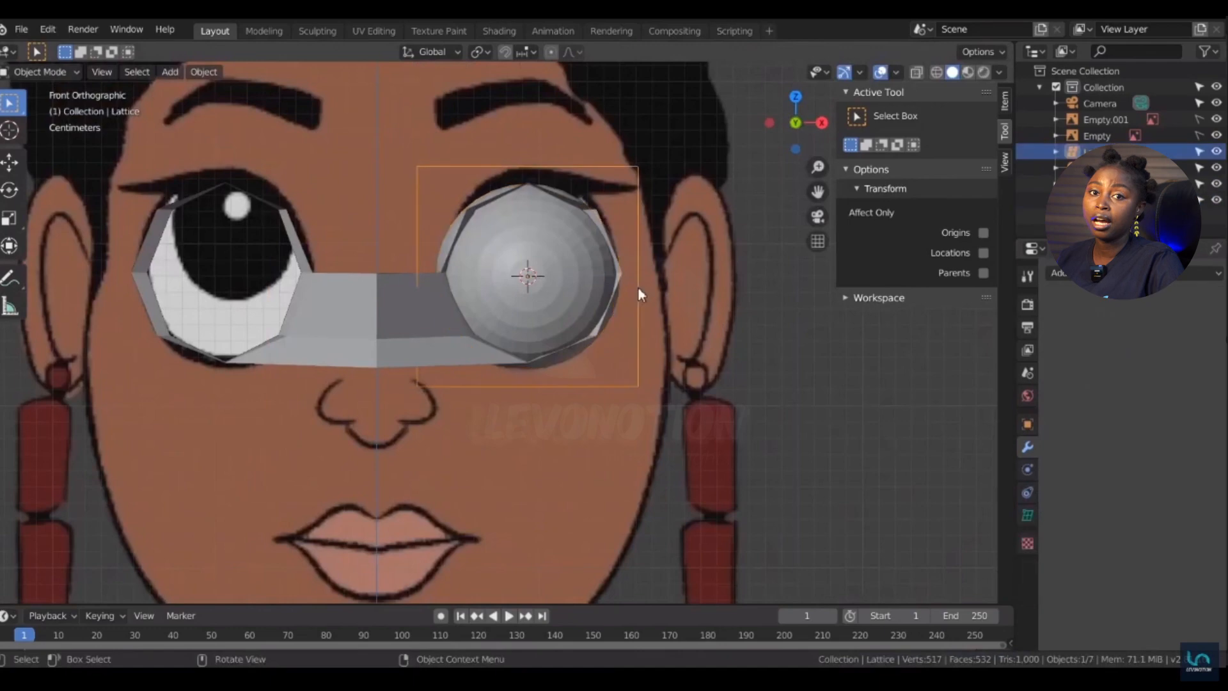
Step: Scale the lattice around the eyeball along the global X axis by about 0.79
key(s)
key(x)
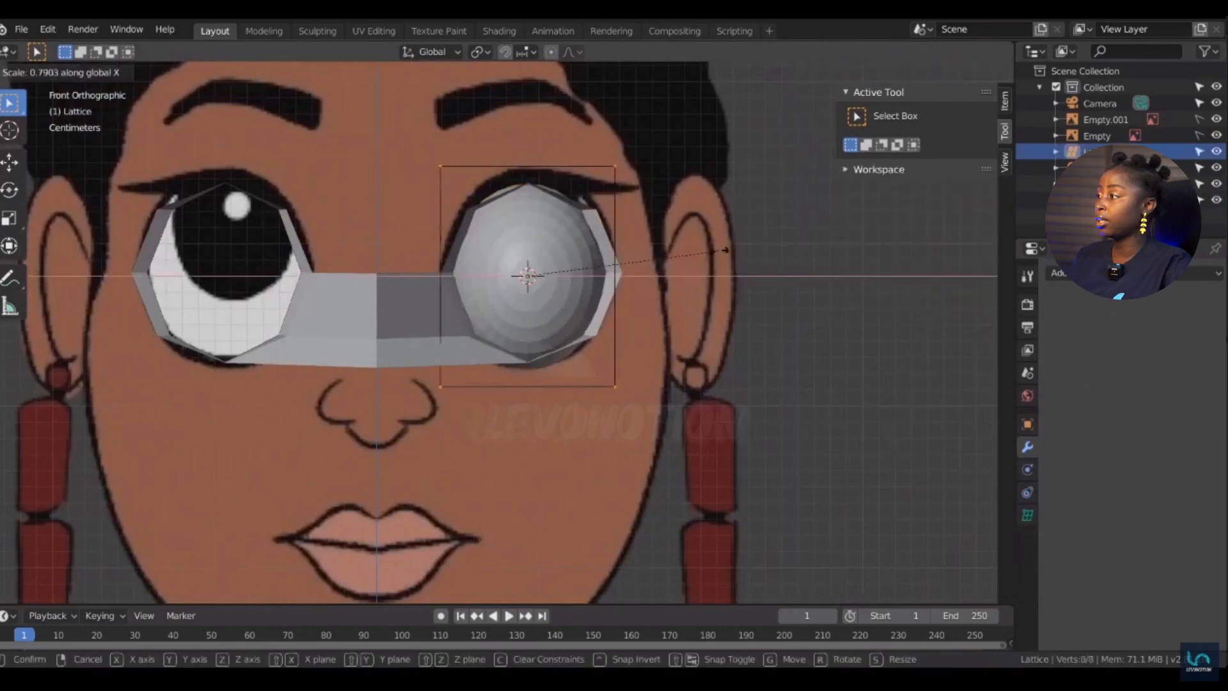
click(726, 249)
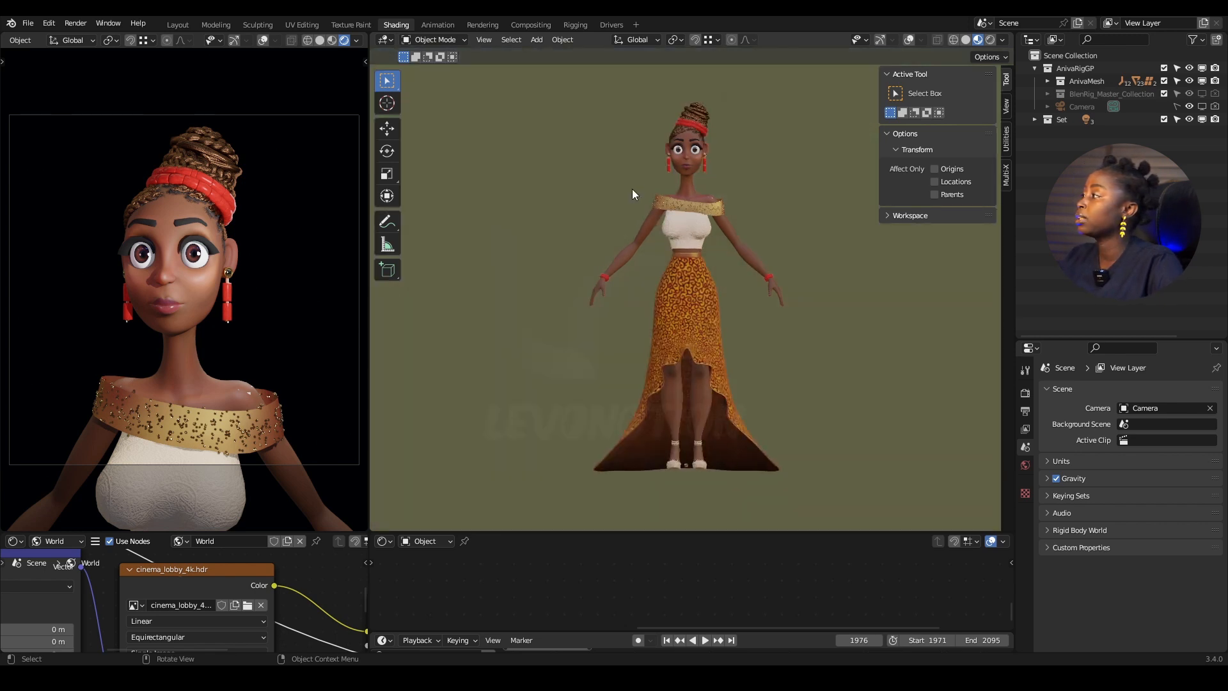
Step: Show the viewport overlays in the large 3D view of the character
scroll(631, 154, down, 1)
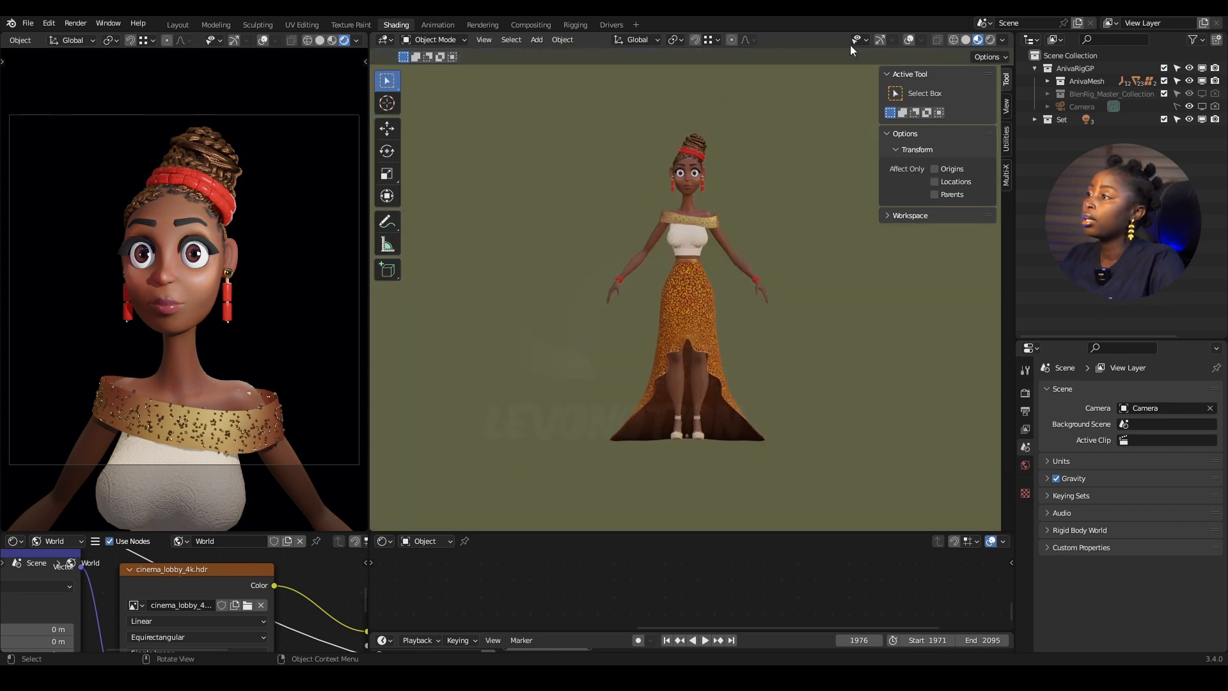
click(908, 40)
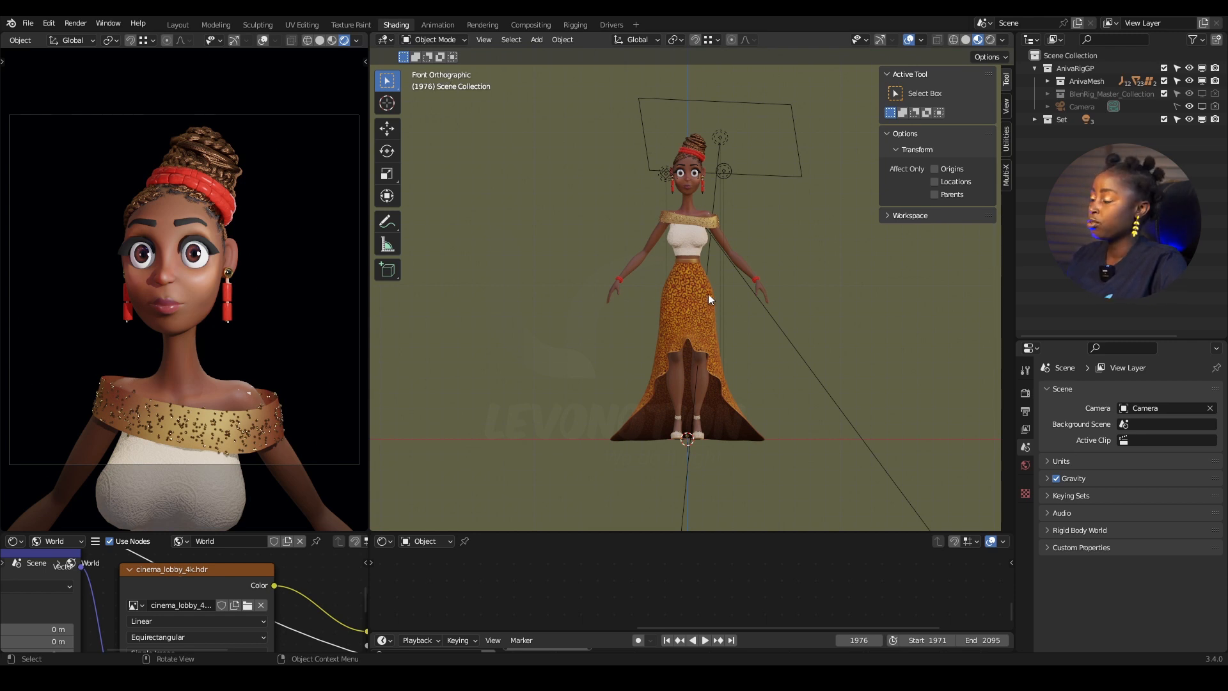
Step: Examine the character from the right, top, bottom, back and front orthographic views
key(KP_3)
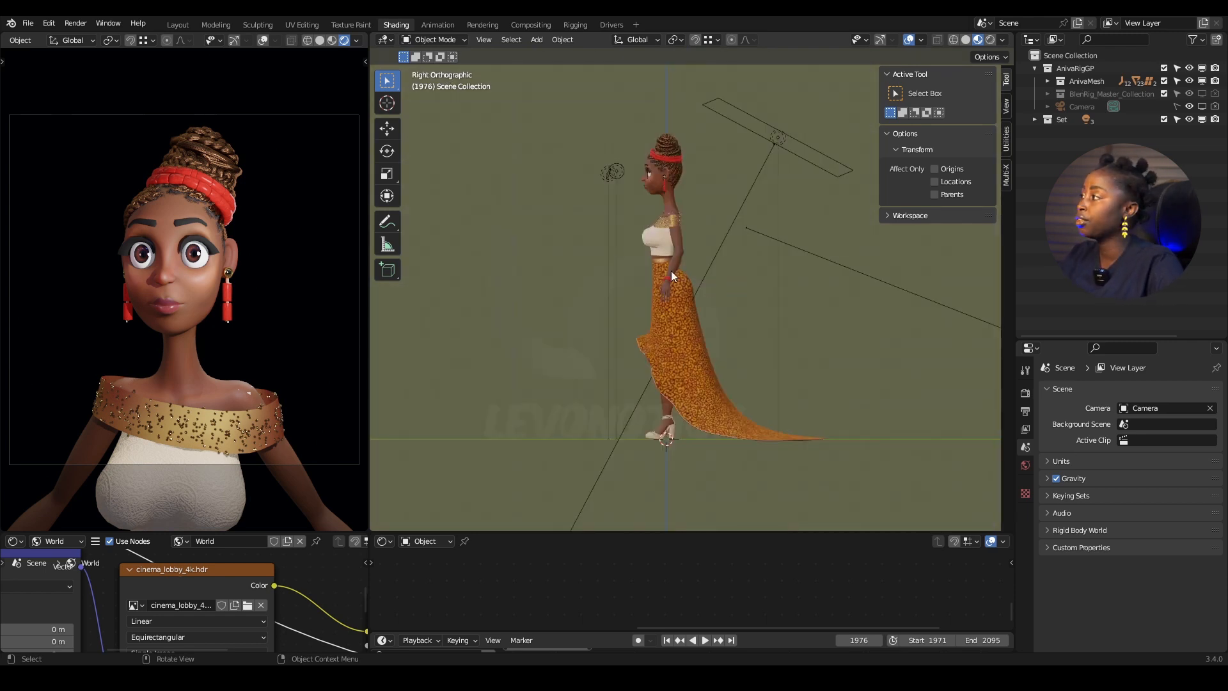
scroll(658, 229, up, 1)
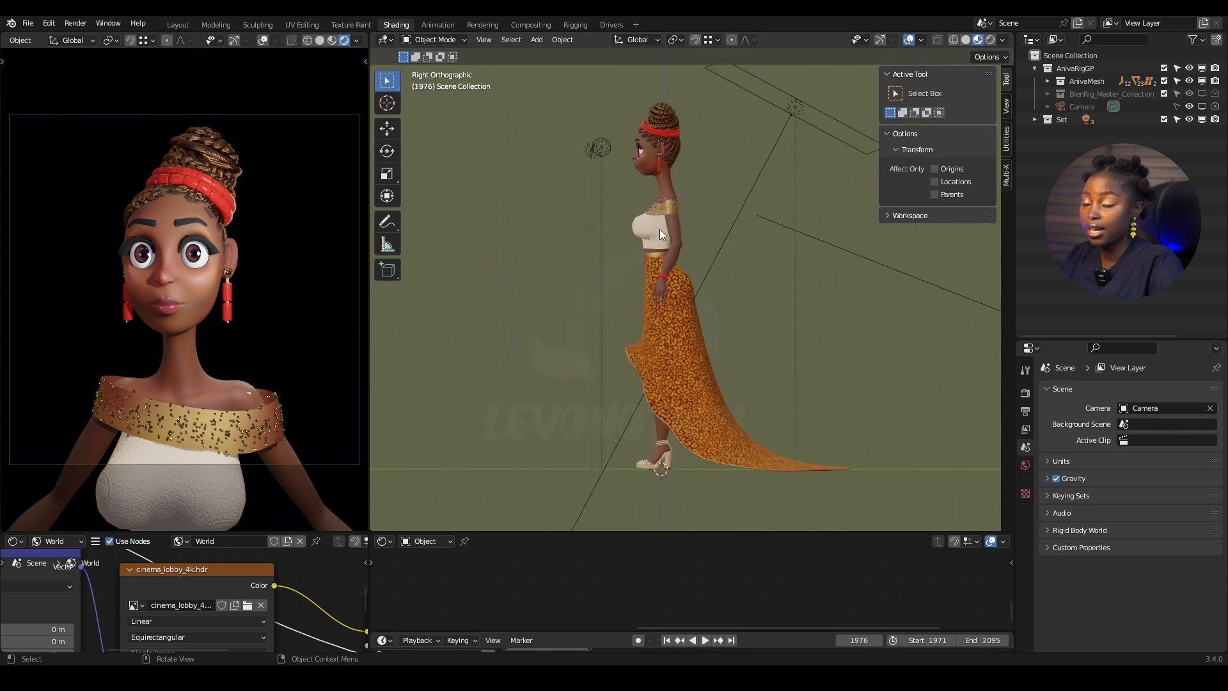
scroll(658, 229, down, 1)
key(KP_7)
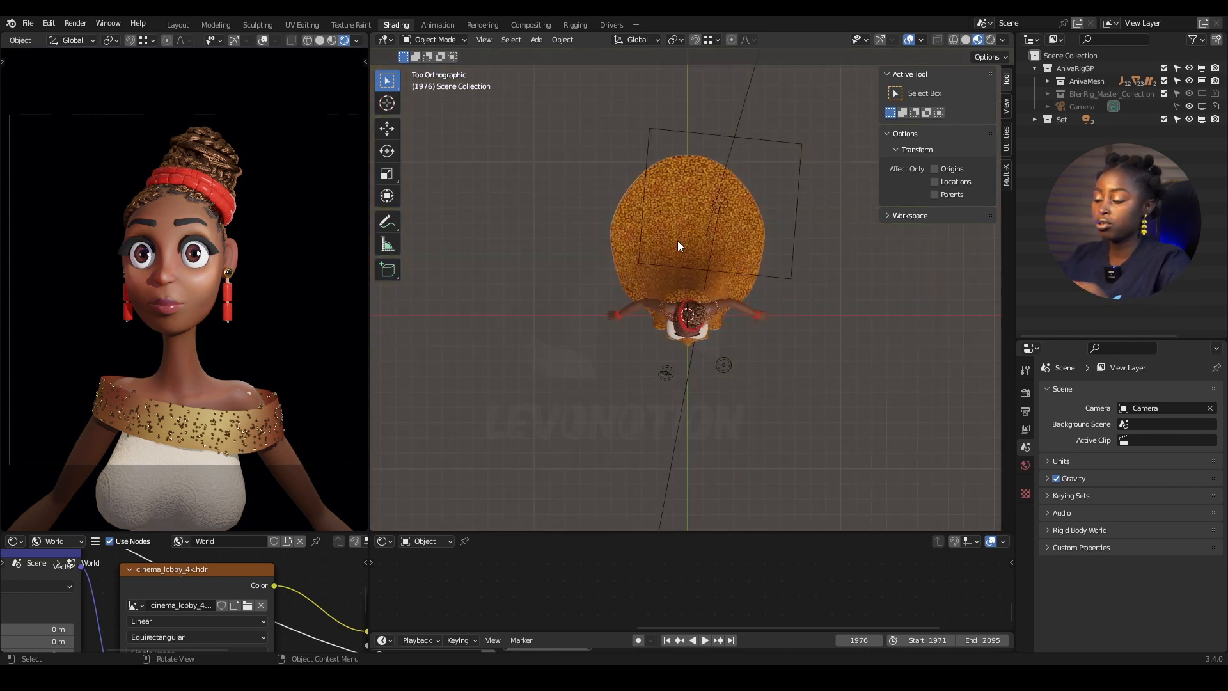
key(ctrl+KP_7)
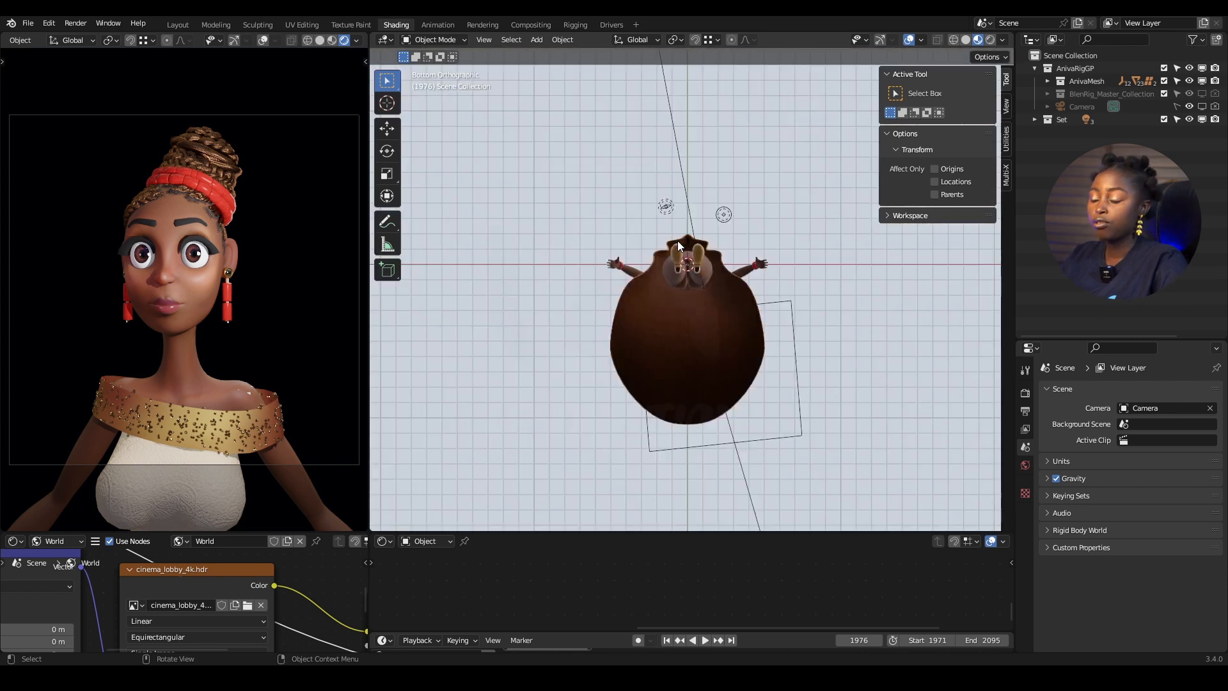
key(KP_1)
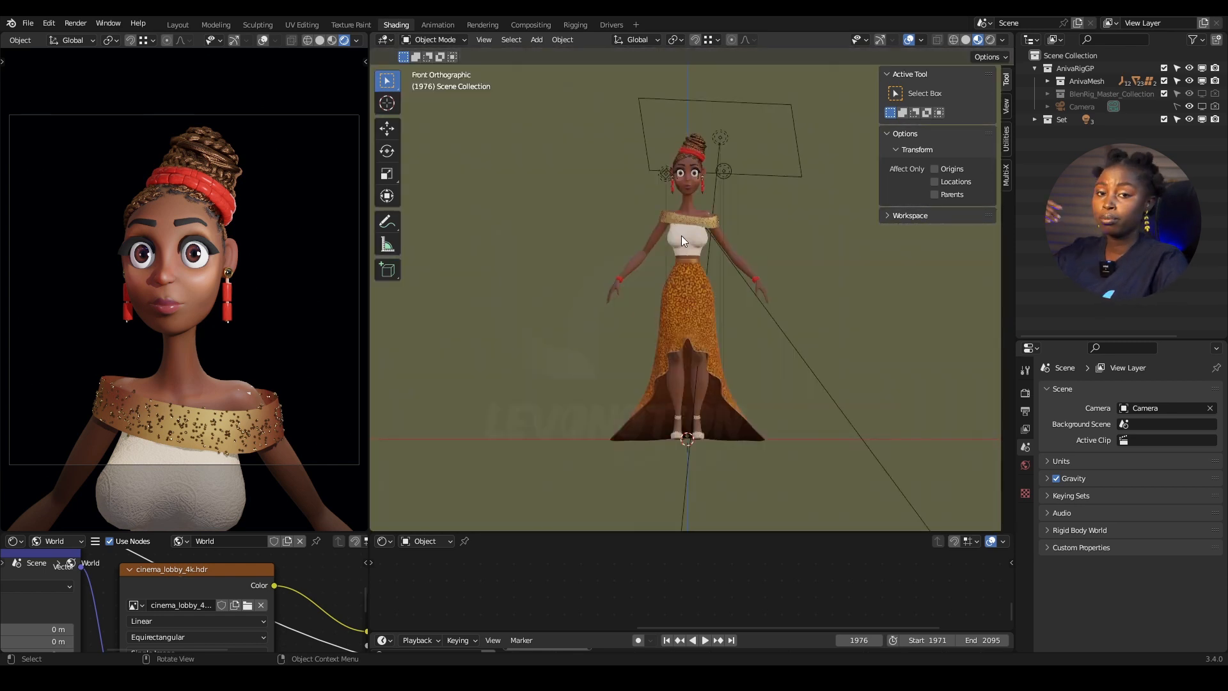
key(ctrl+KP_1)
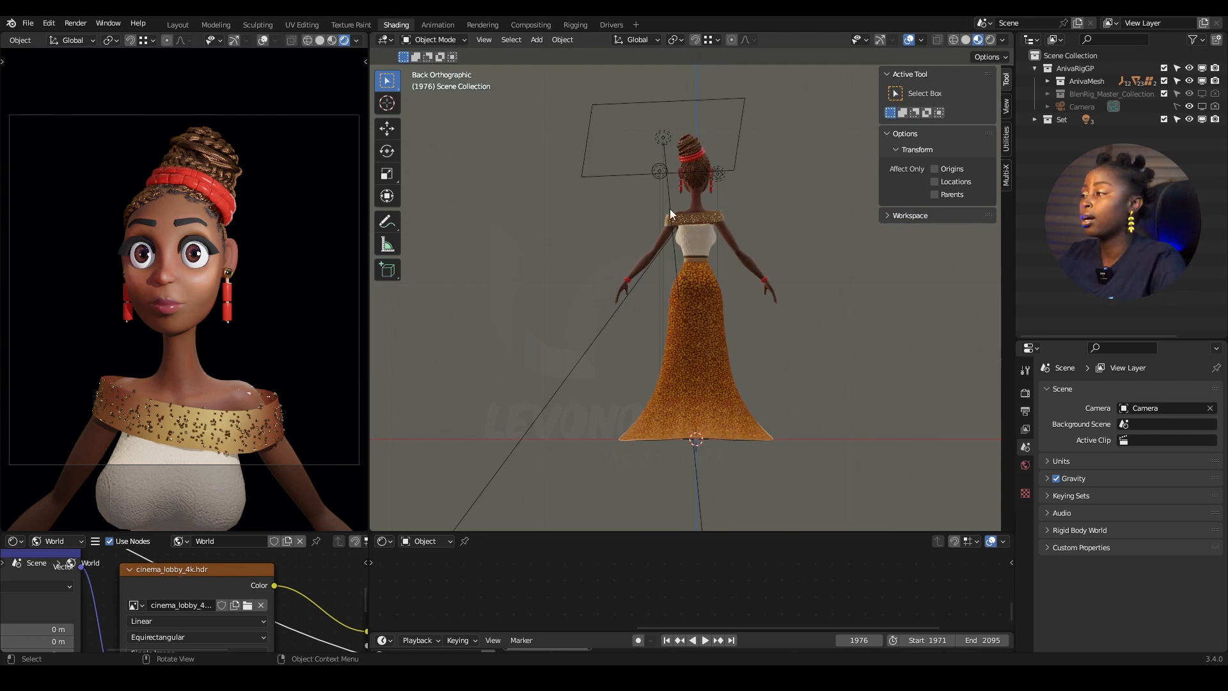
key(KP_1)
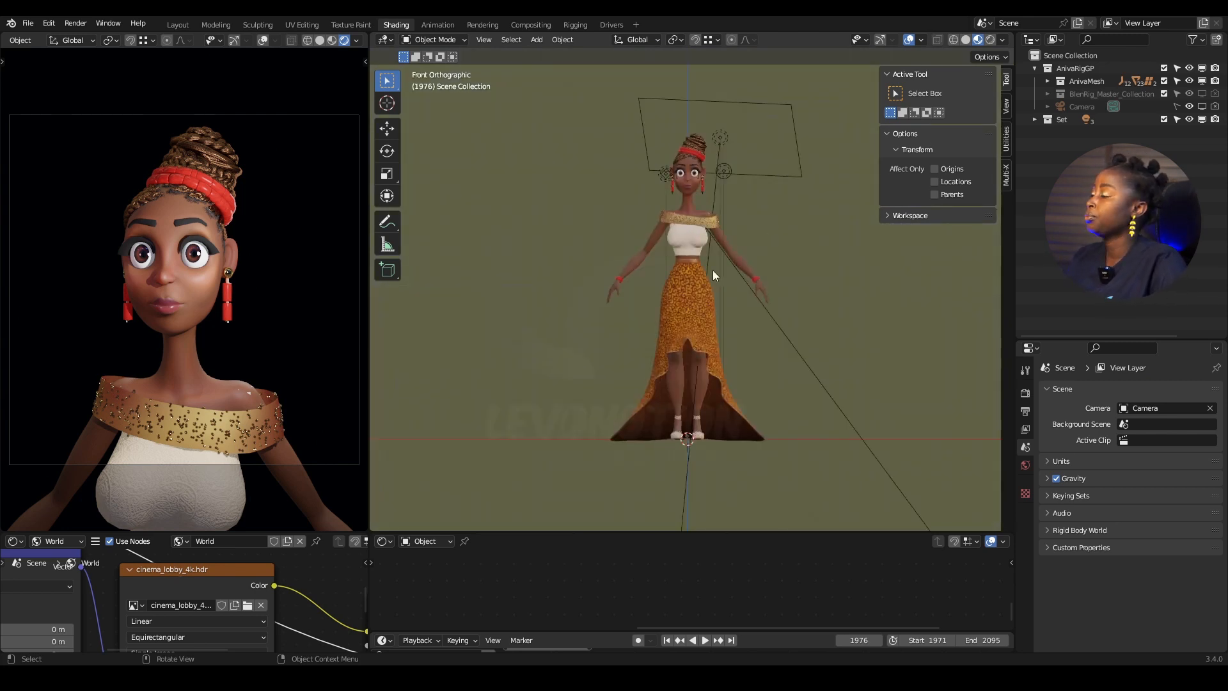
scroll(703, 266, up, 1)
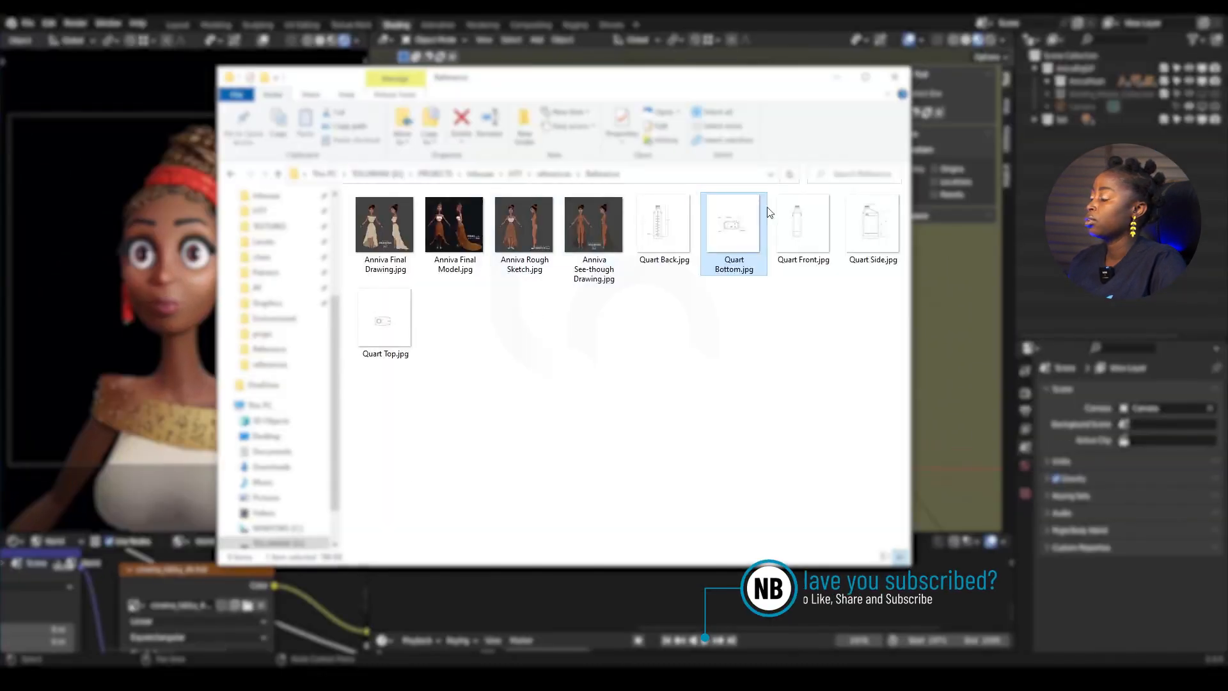
Step: Bring Anniva See-though Drawing.jpg from the reference folder into the front view as a reference image and open its image settings
click(596, 232)
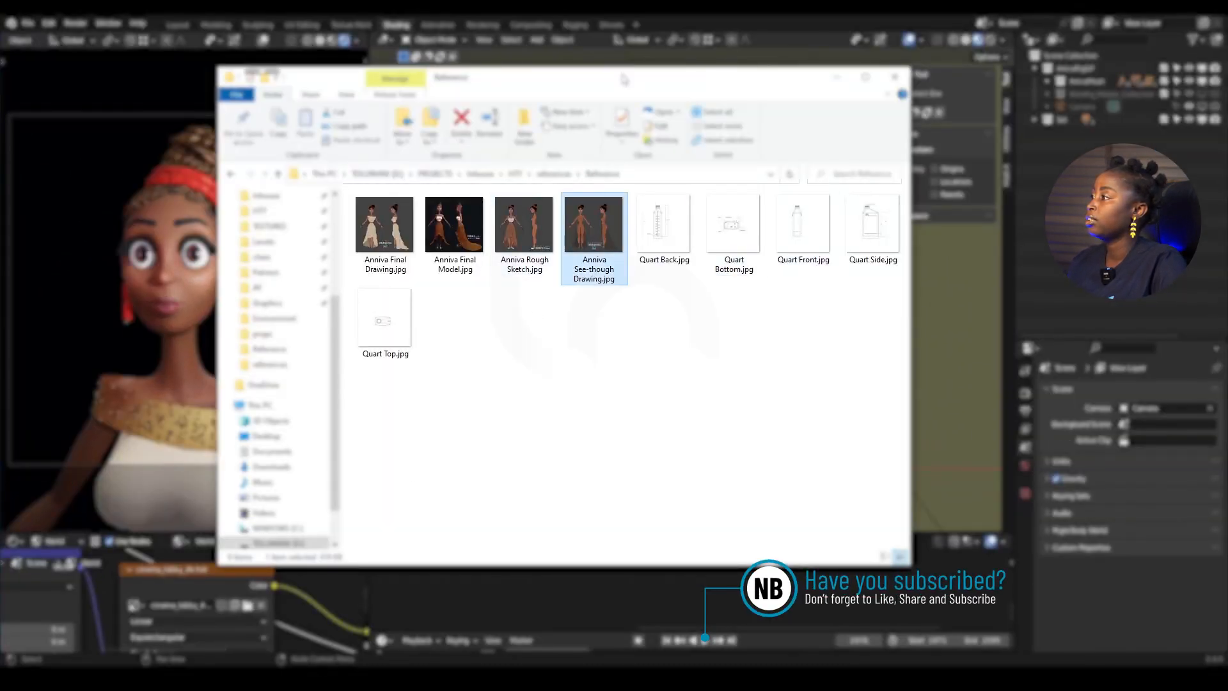
drag(609, 82, 328, 94)
mouse_move(313, 256)
mouse_down()
mouse_move(707, 354)
mouse_move(771, 352)
mouse_up()
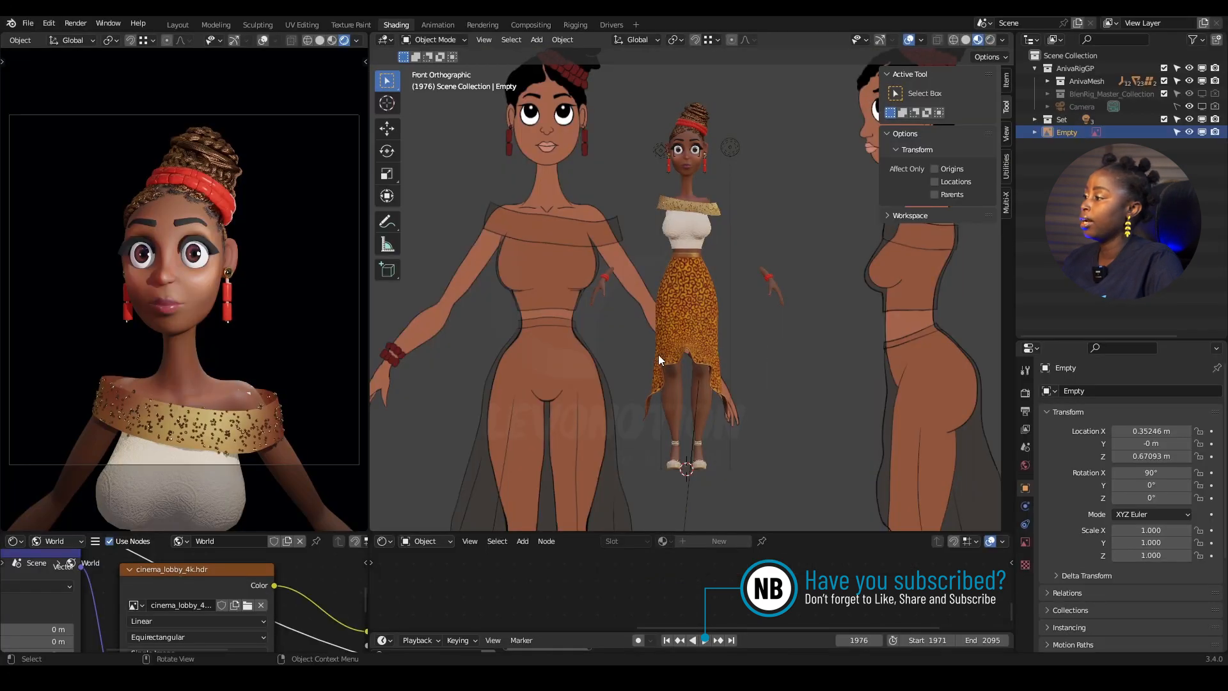
scroll(646, 307, down, 4)
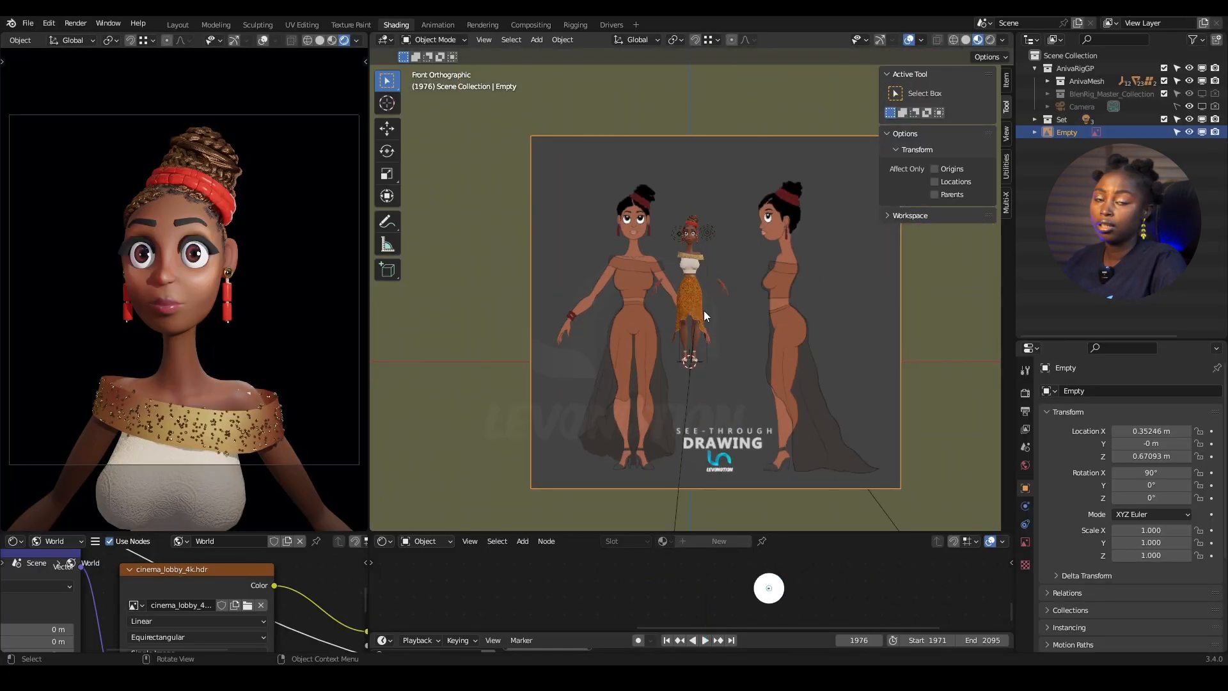
shift+middle_drag(758, 320, 690, 298)
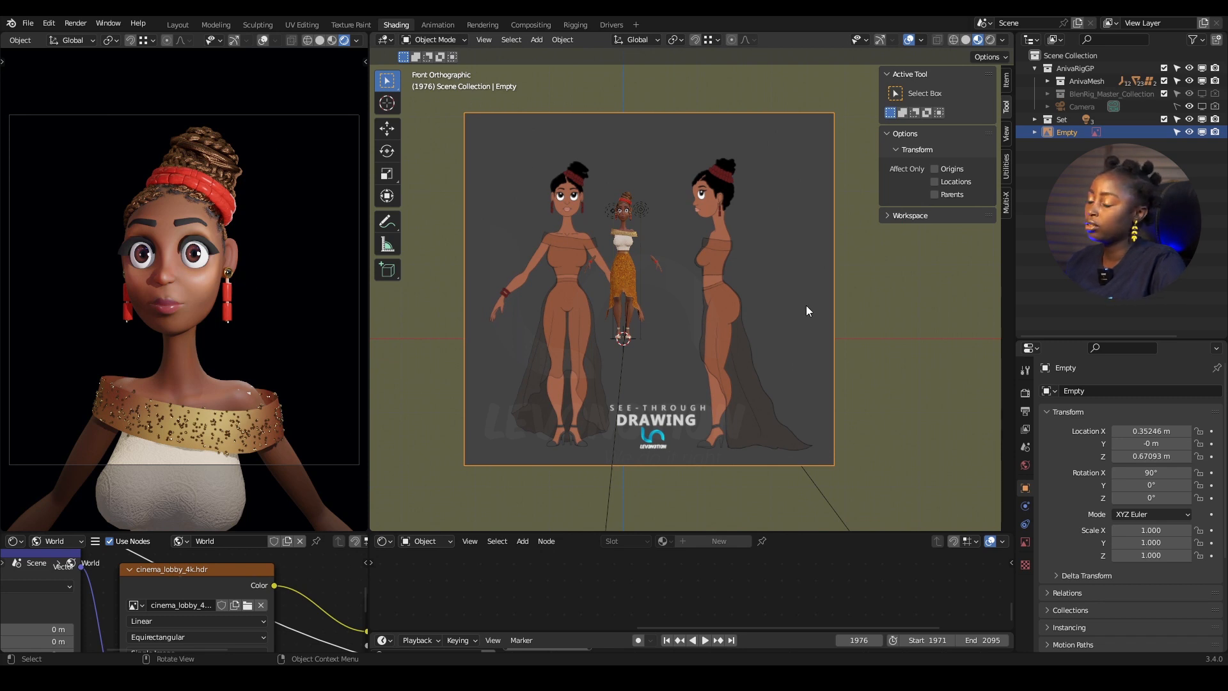
click(1024, 541)
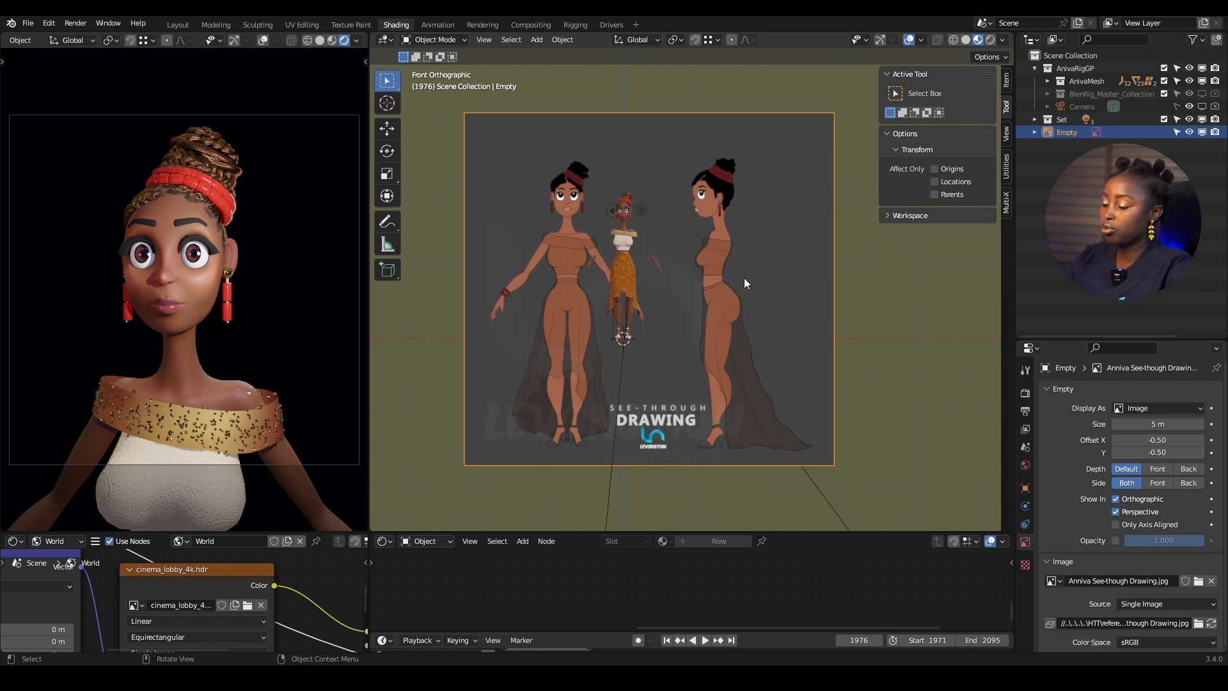
Step: Bring Anniva See-though Drawing.jpg into the right orthographic view as a second reference image
key(KP_3)
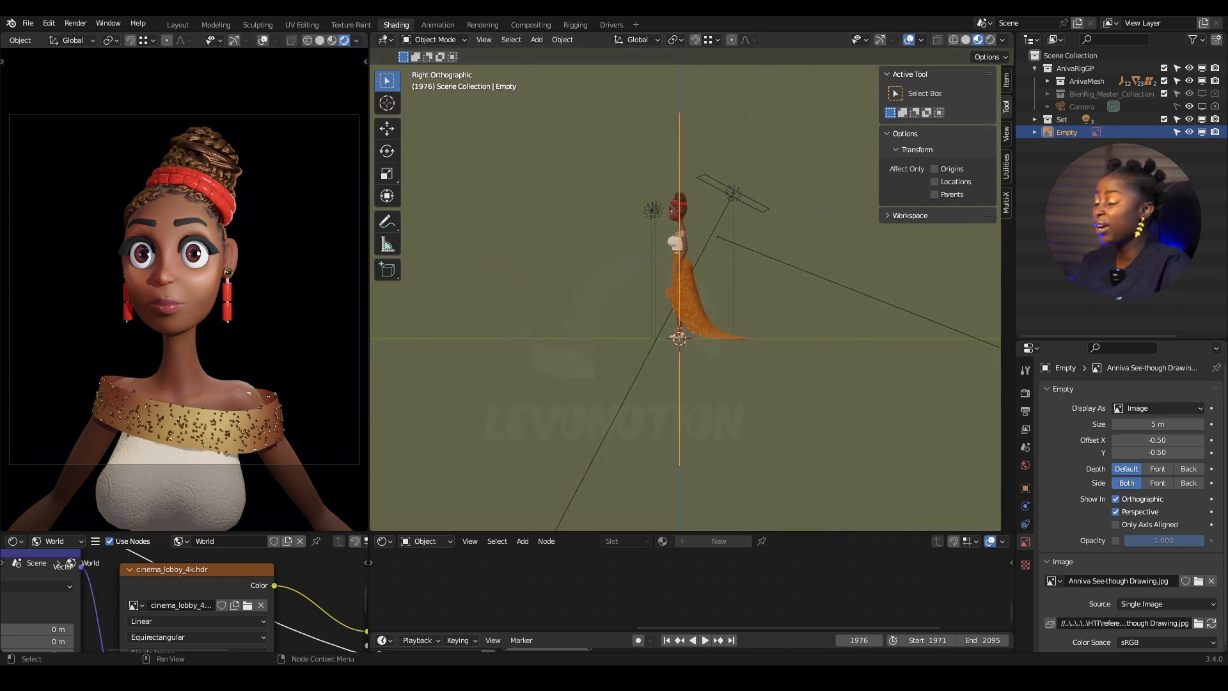
key(alt+Tab)
drag(312, 238, 773, 210)
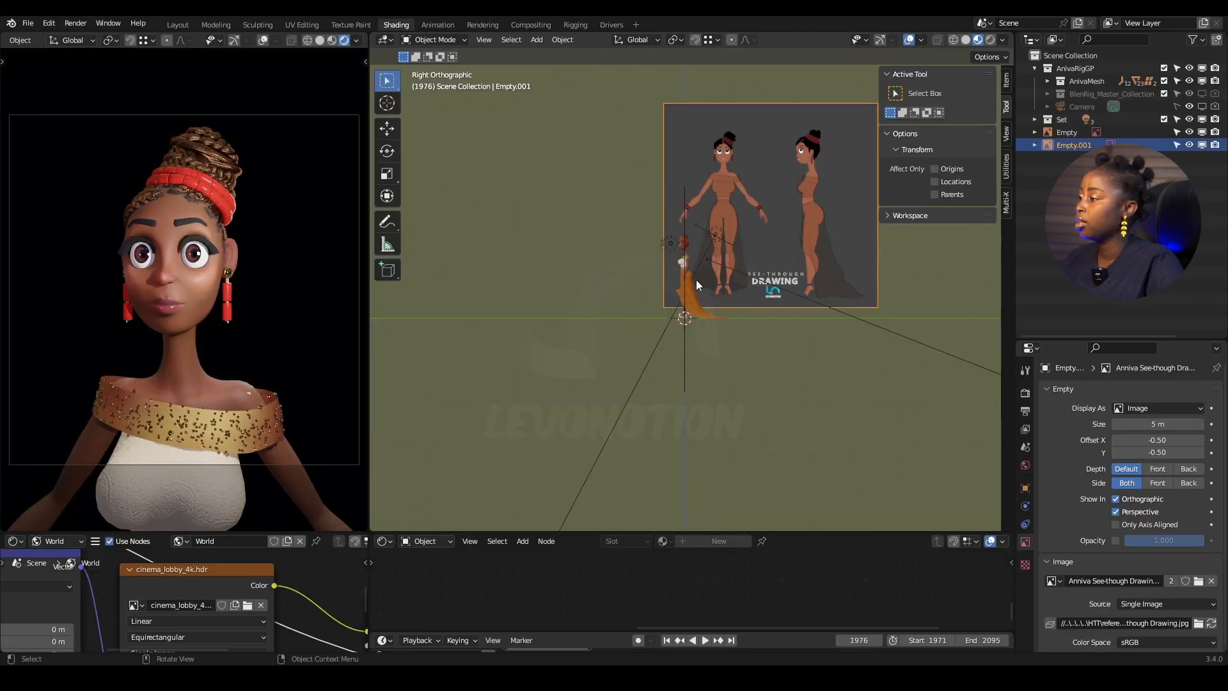
Step: Select both reference images and clear their location so they sit at the world origin
mouse_move(695, 278)
middle_down()
mouse_move(727, 371)
mouse_move(644, 293)
mouse_move(693, 278)
middle_up()
click(727, 354)
key(alt+g)
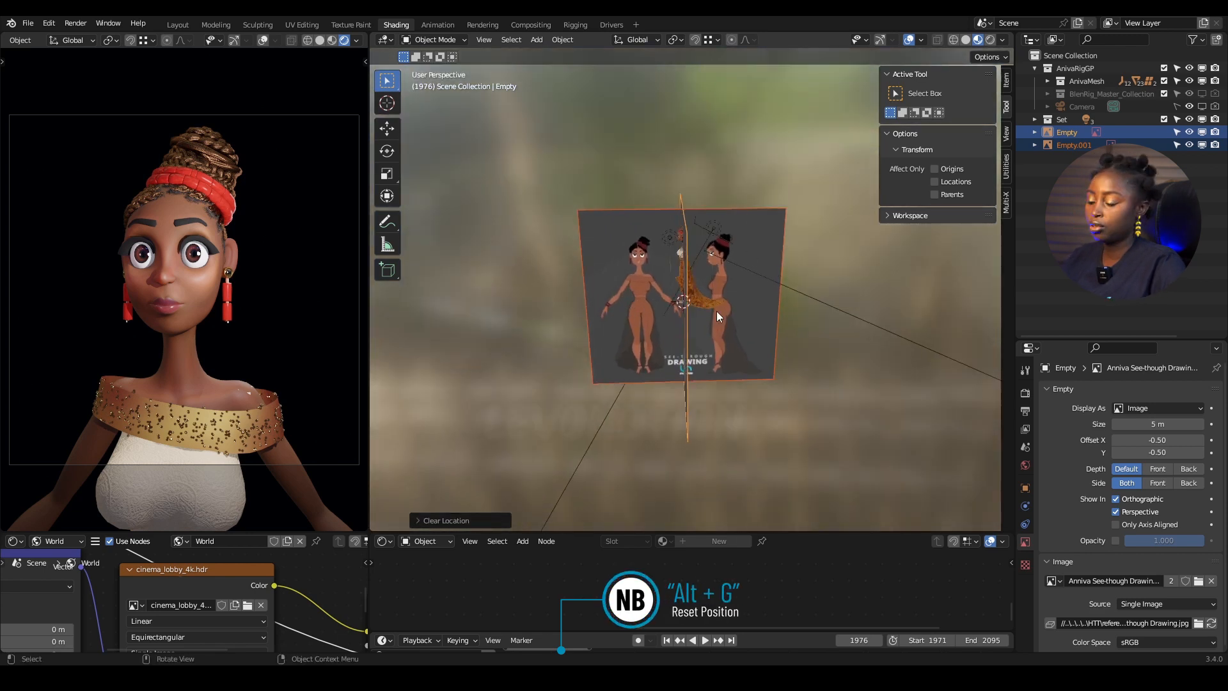
Step: Scale both reference images together in the front view to about 0.465 of their size
key(KP_1)
scroll(727, 307, up, 3)
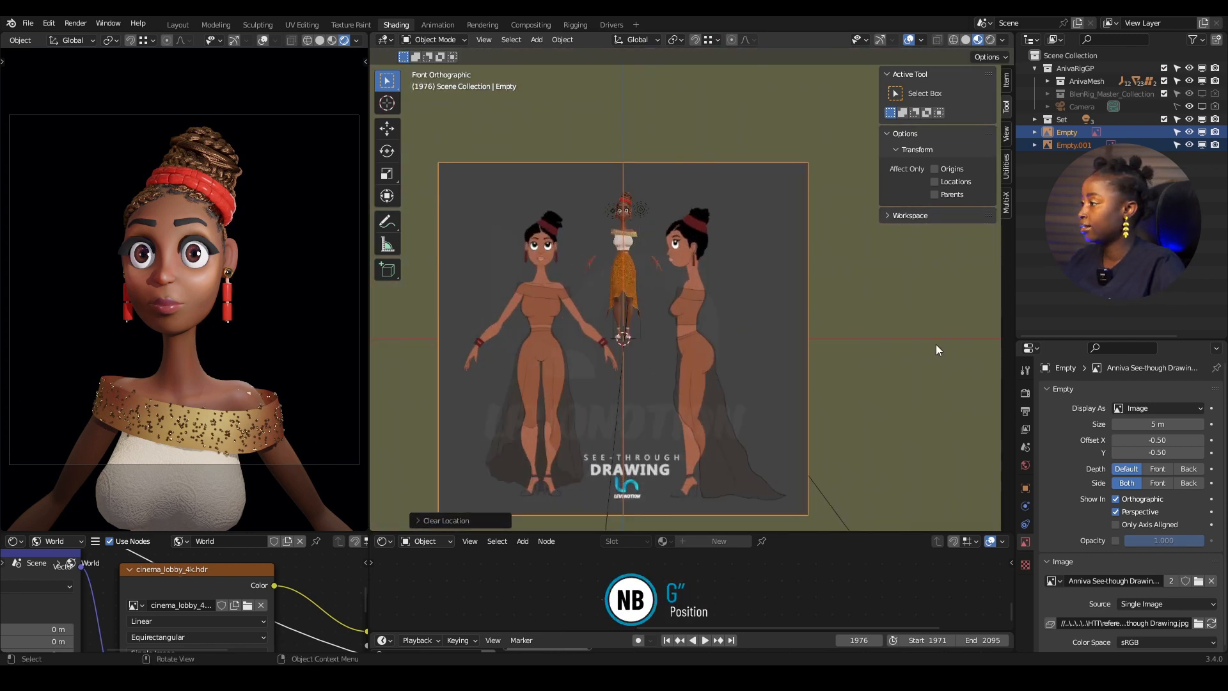
click(623, 183)
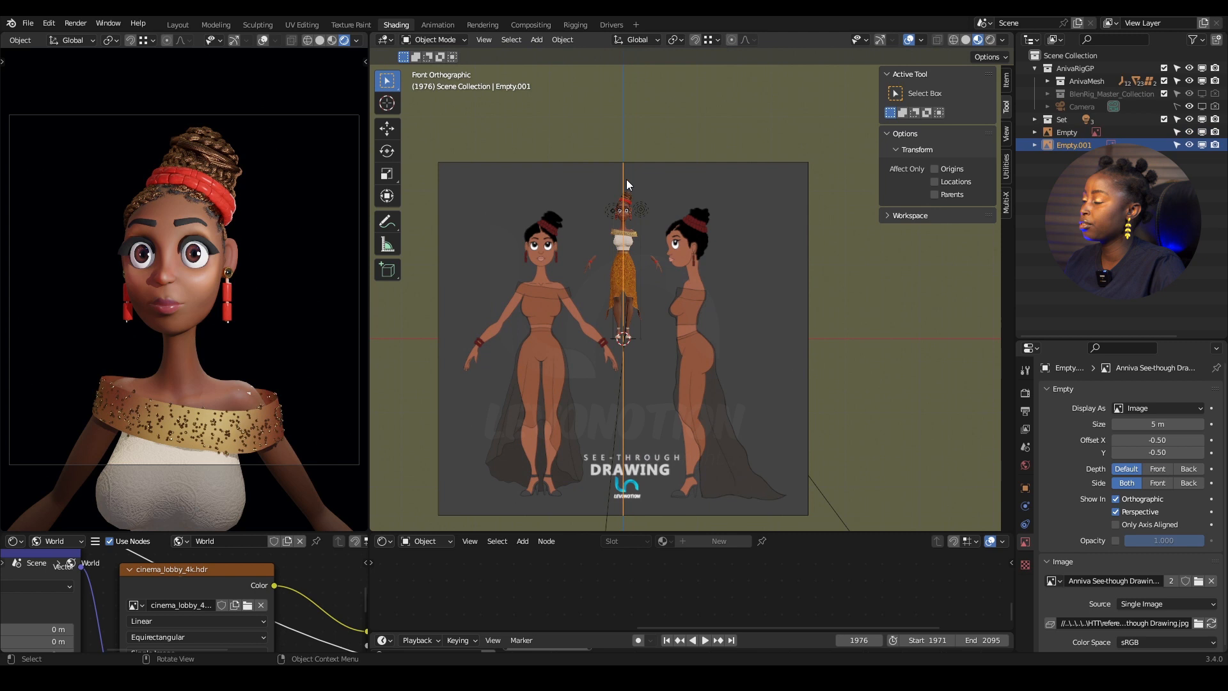
click(792, 213)
key(s)
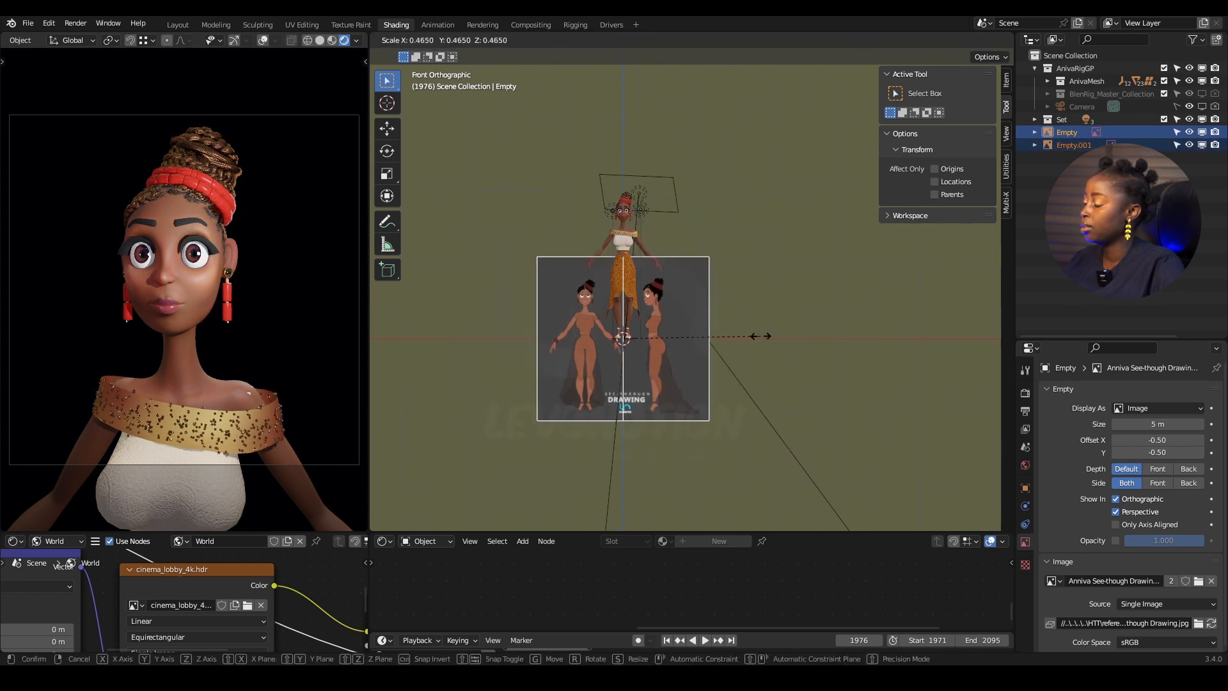
click(761, 336)
Step: Move both reference images so the front-facing drawing overlaps the character model with its feet near the ground line
scroll(761, 336, up, 3)
key(g)
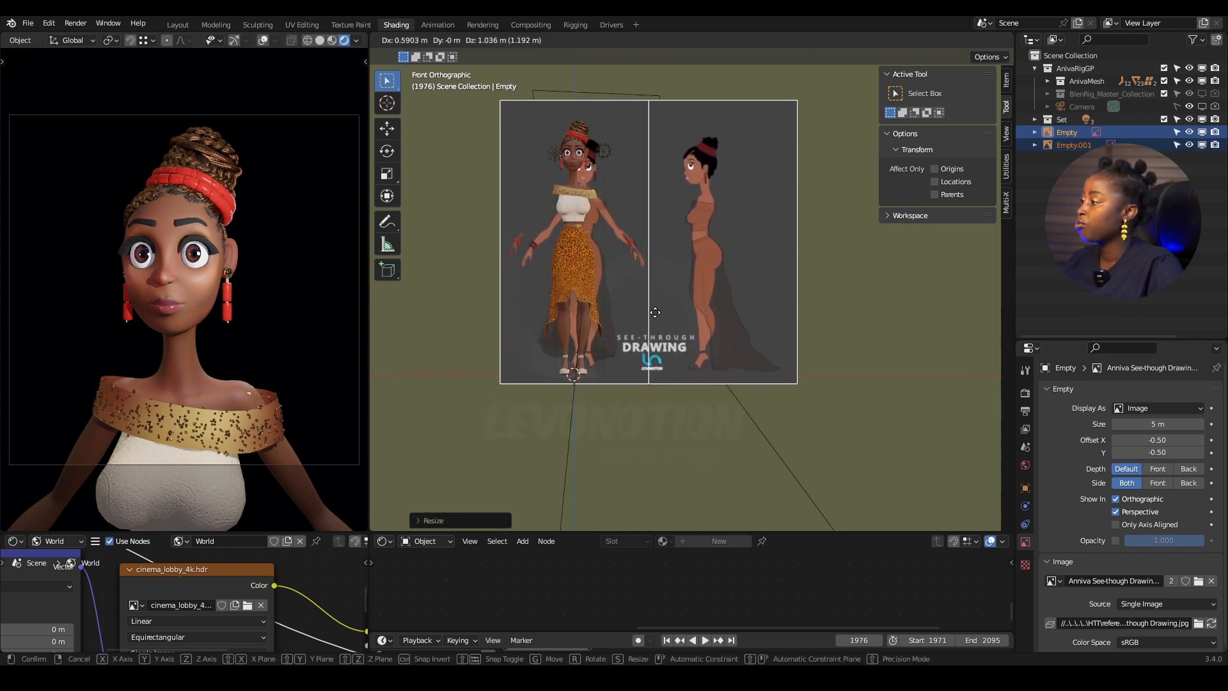
click(642, 320)
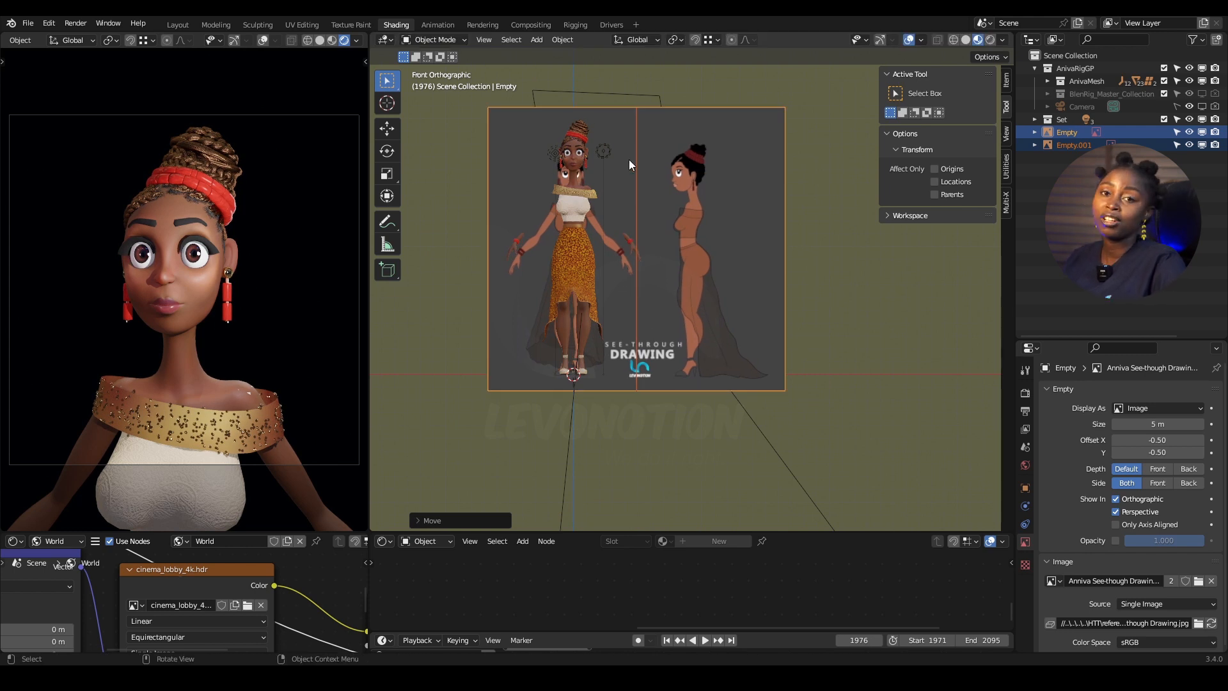
Step: Hide the AnivaRigGP character collection in the viewports so only the reference images show
click(1202, 68)
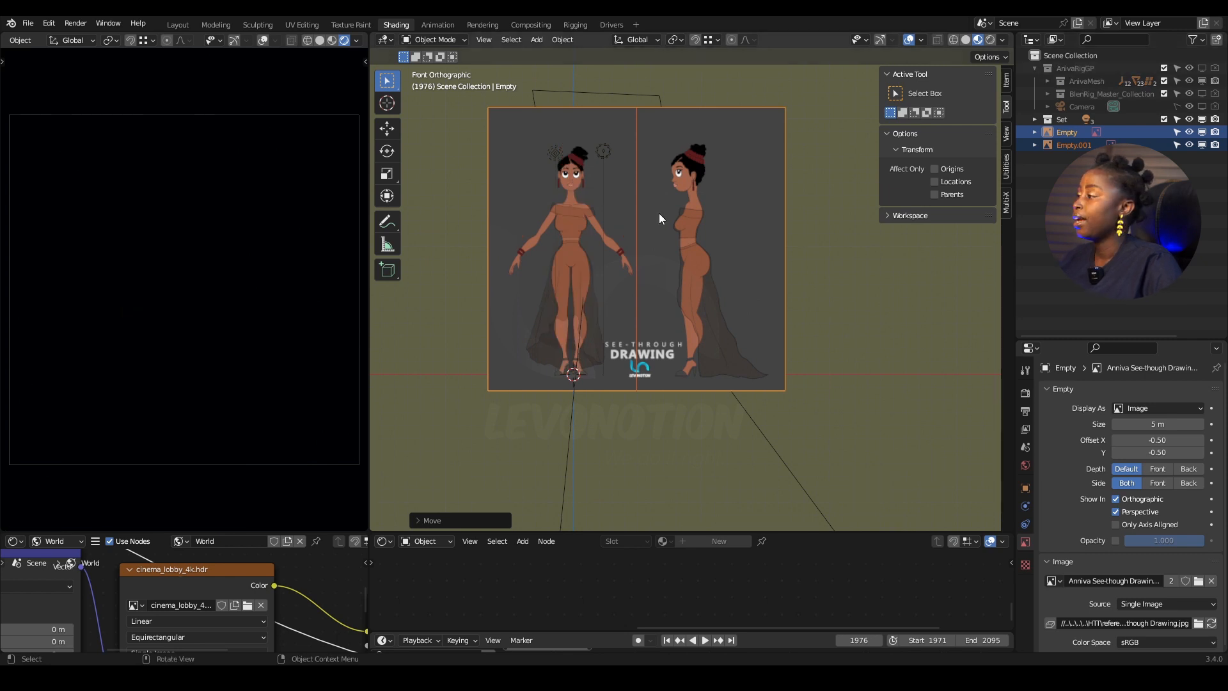
scroll(639, 227, up, 3)
shift+middle_drag(734, 288, 729, 315)
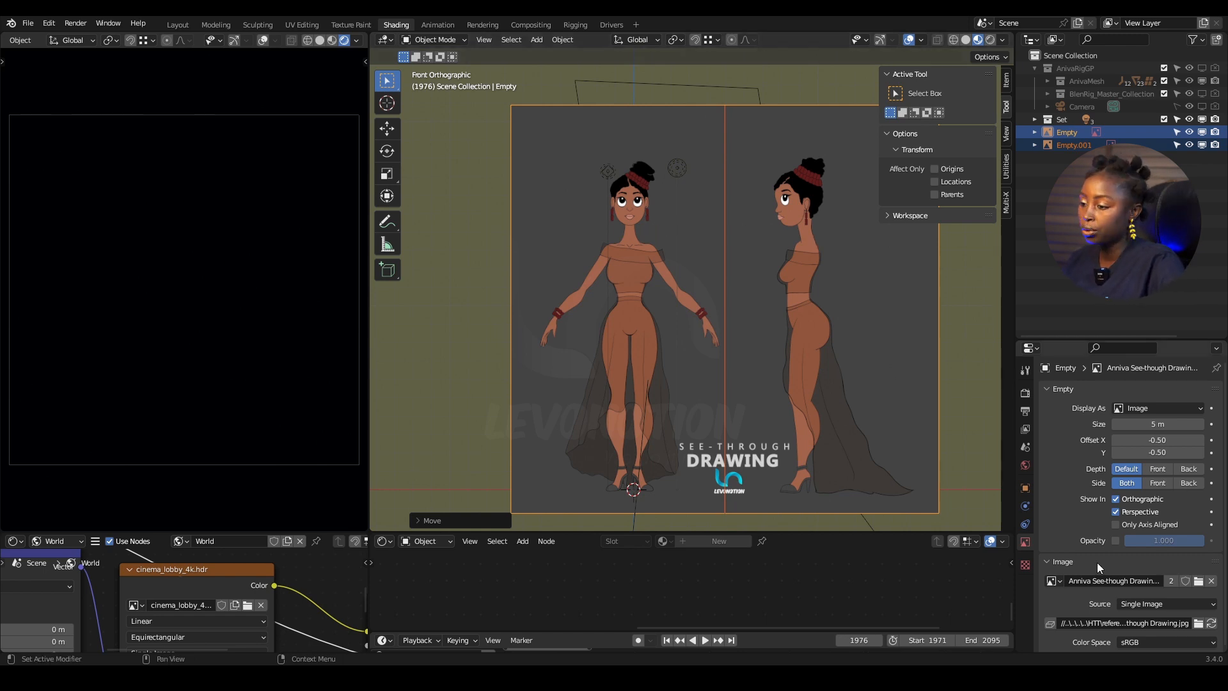
Step: Enable opacity for both reference images and lower it to about 0.701
click(1115, 540)
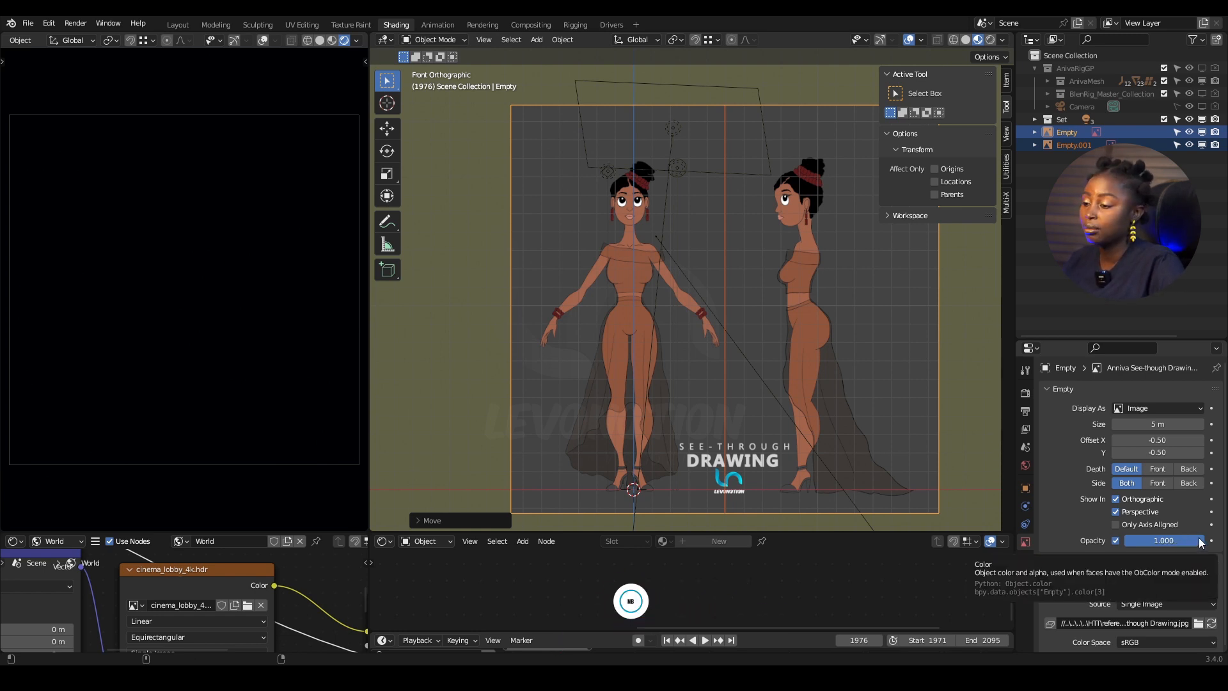
drag(1193, 544, 1181, 542)
middle_drag(838, 352, 751, 401)
mouse_move(1172, 542)
alt+mouse_down()
mouse_move(1120, 542)
mouse_move(1195, 544)
mouse_move(1174, 540)
alt+mouse_up()
Step: In the front view, move both reference images about 0.024 m along X to centre the front-facing drawing on the vertical axis
key(KP_1)
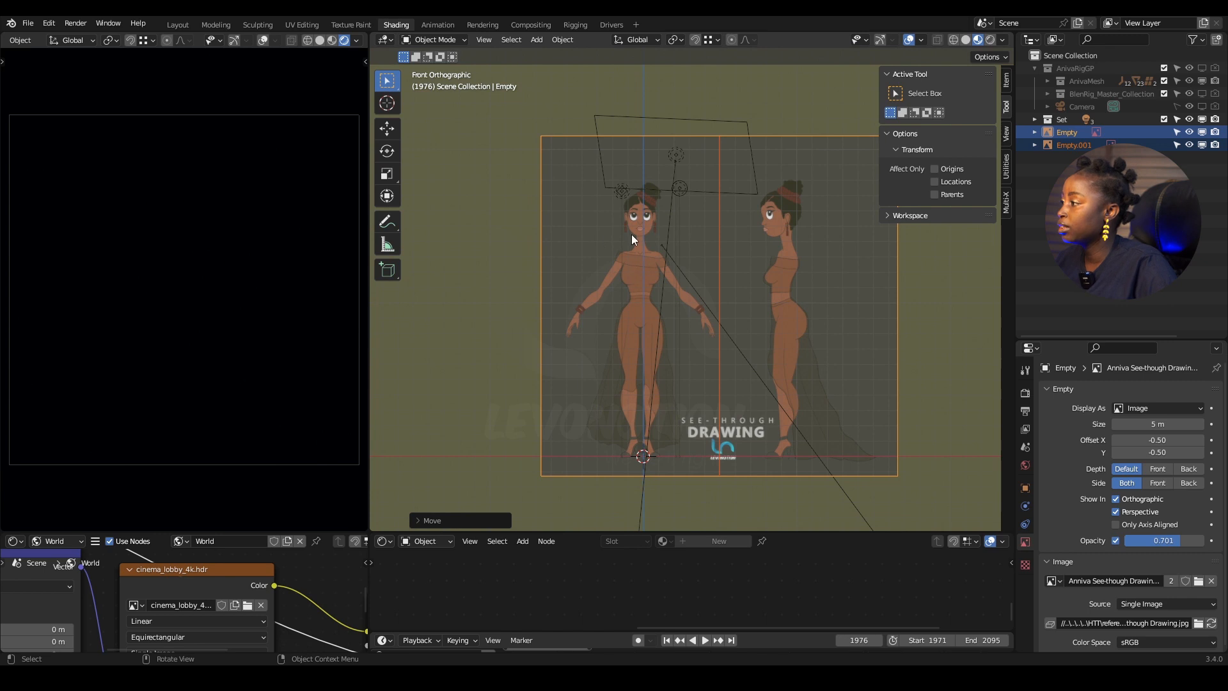
scroll(633, 230, up, 5)
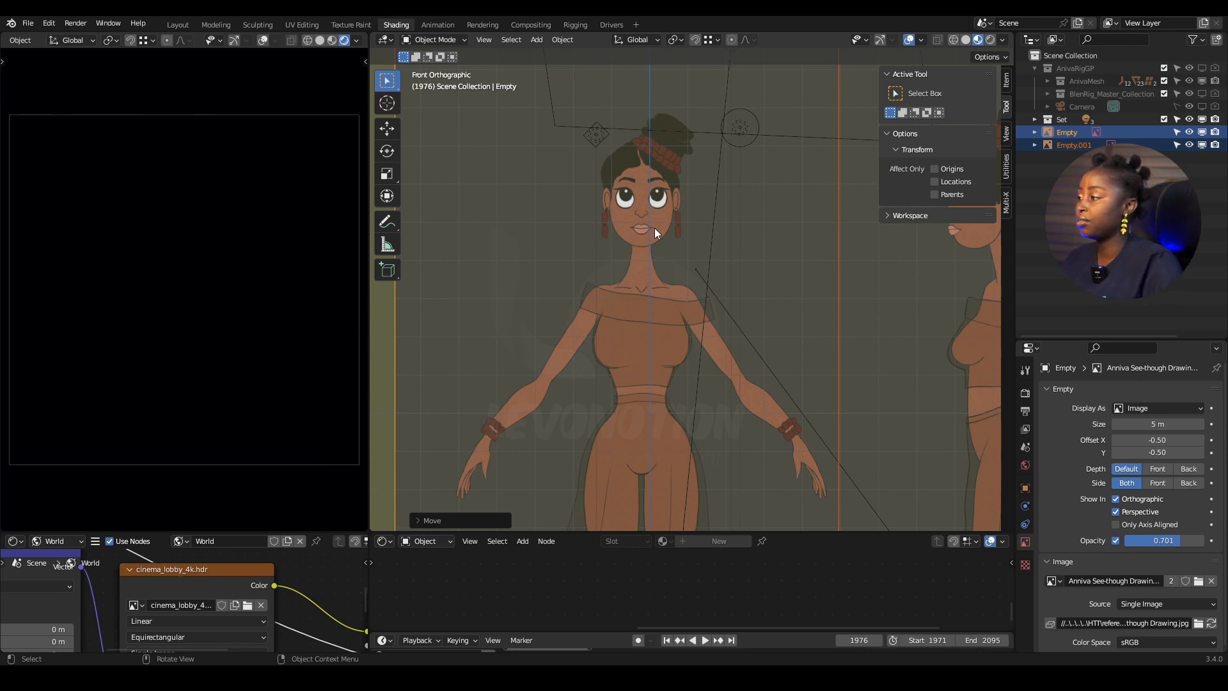
scroll(641, 158, up, 2)
scroll(684, 237, up, 2)
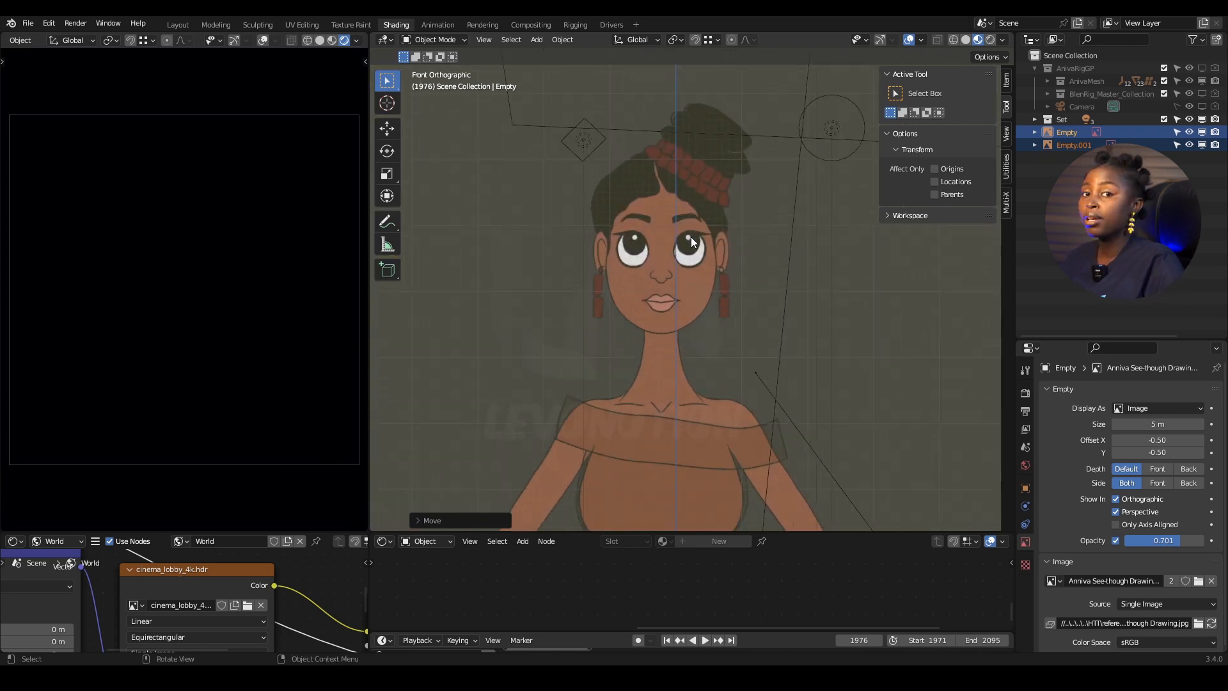
key(g)
key(x)
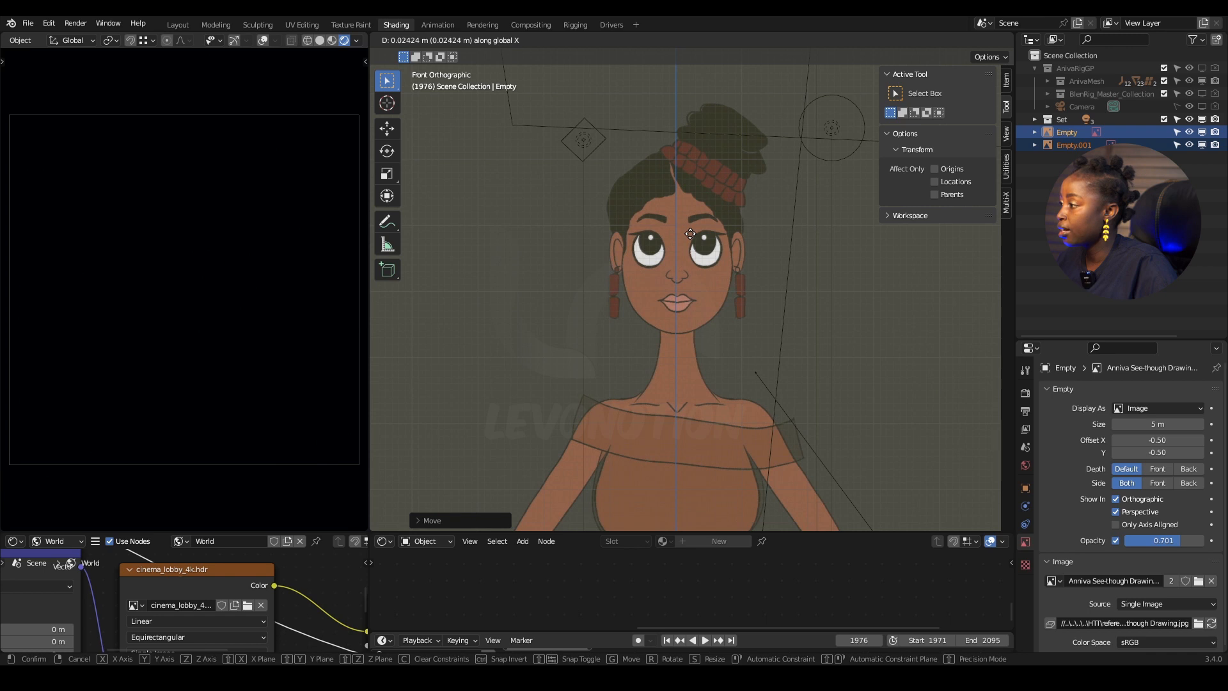
click(688, 233)
Step: Show the AnivaRigGP character collection in the viewports again, with the whole front drawing in view
scroll(674, 237, down, 3)
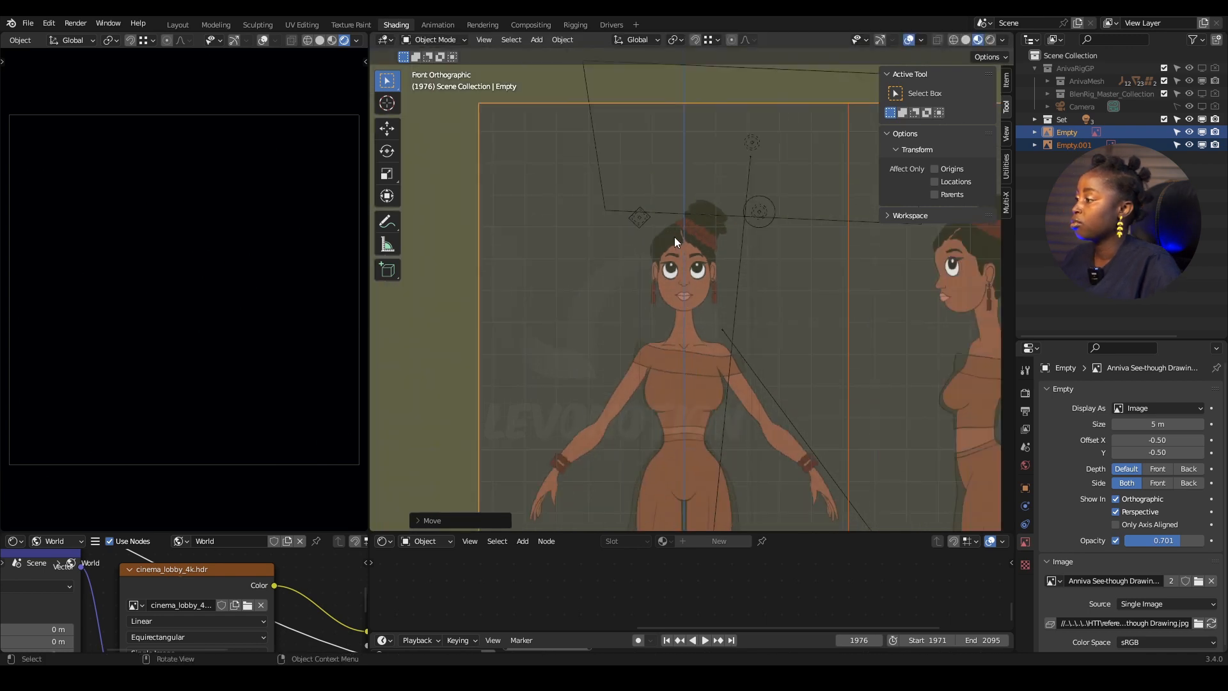
scroll(674, 236, down, 3)
shift+middle_drag(730, 364, 696, 259)
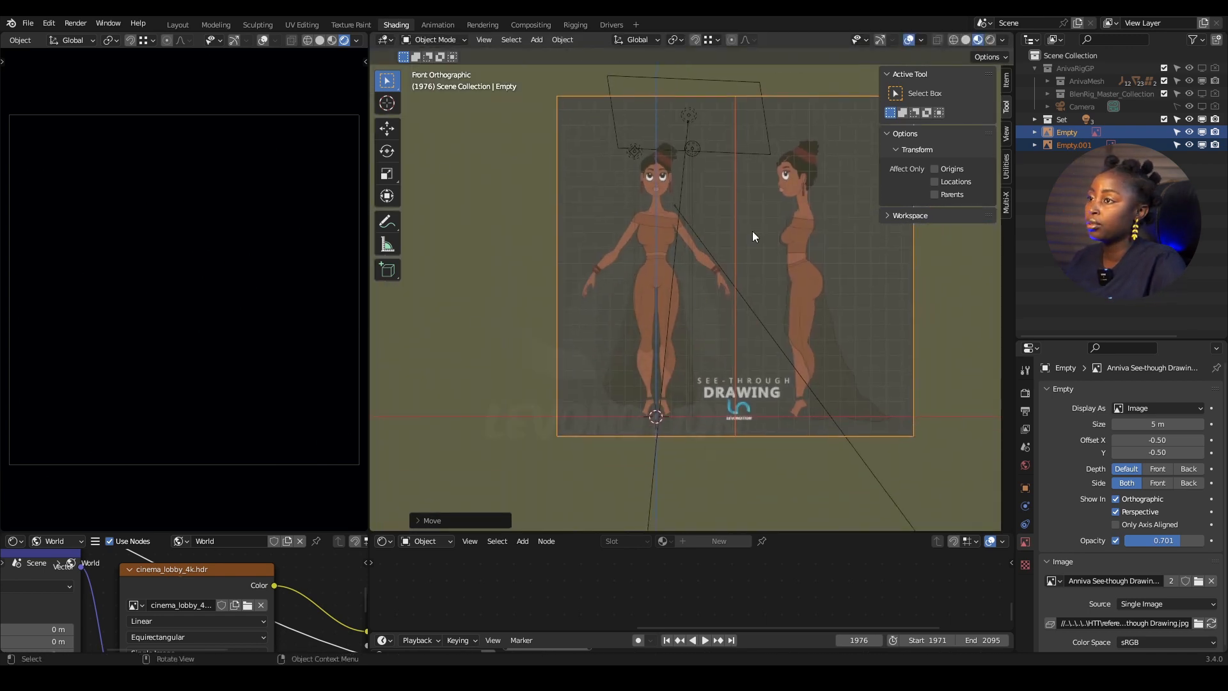
click(1201, 68)
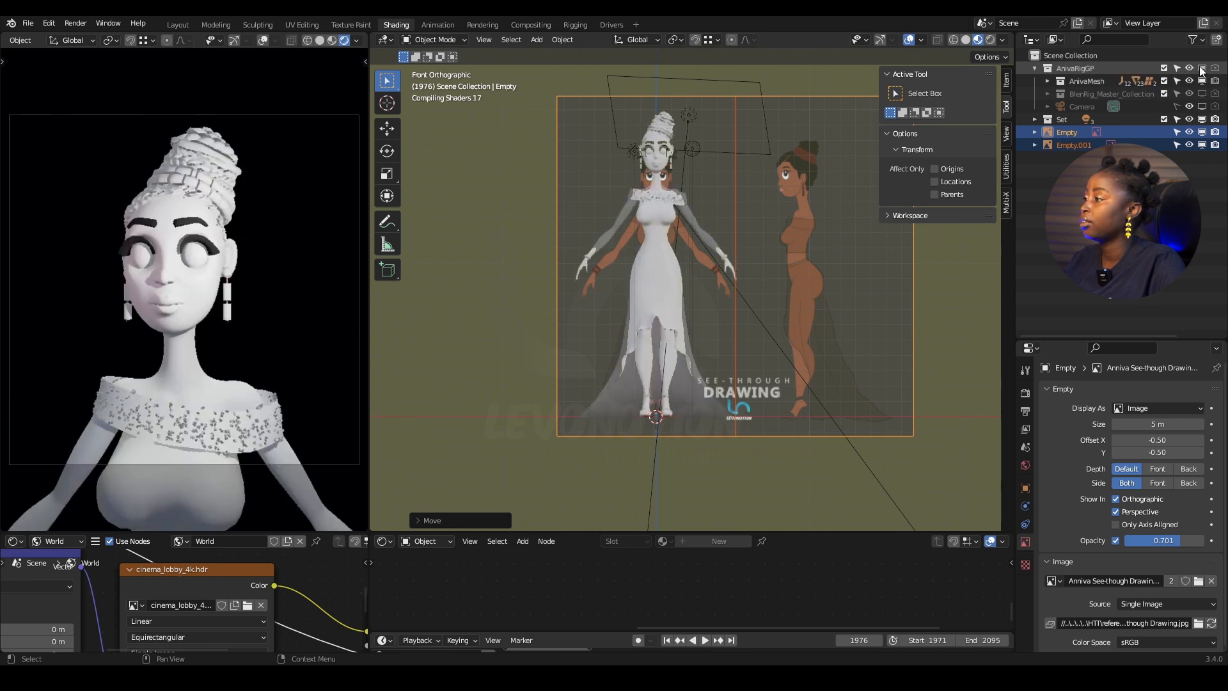
scroll(704, 281, up, 1)
key(s)
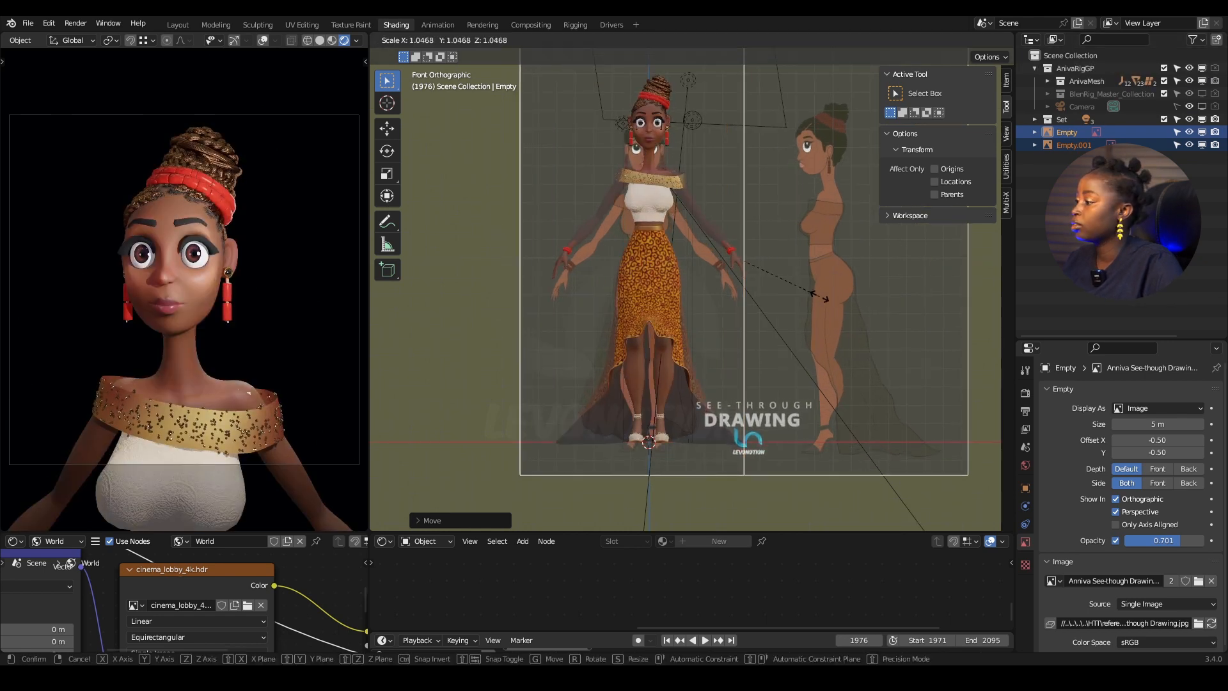
click(801, 299)
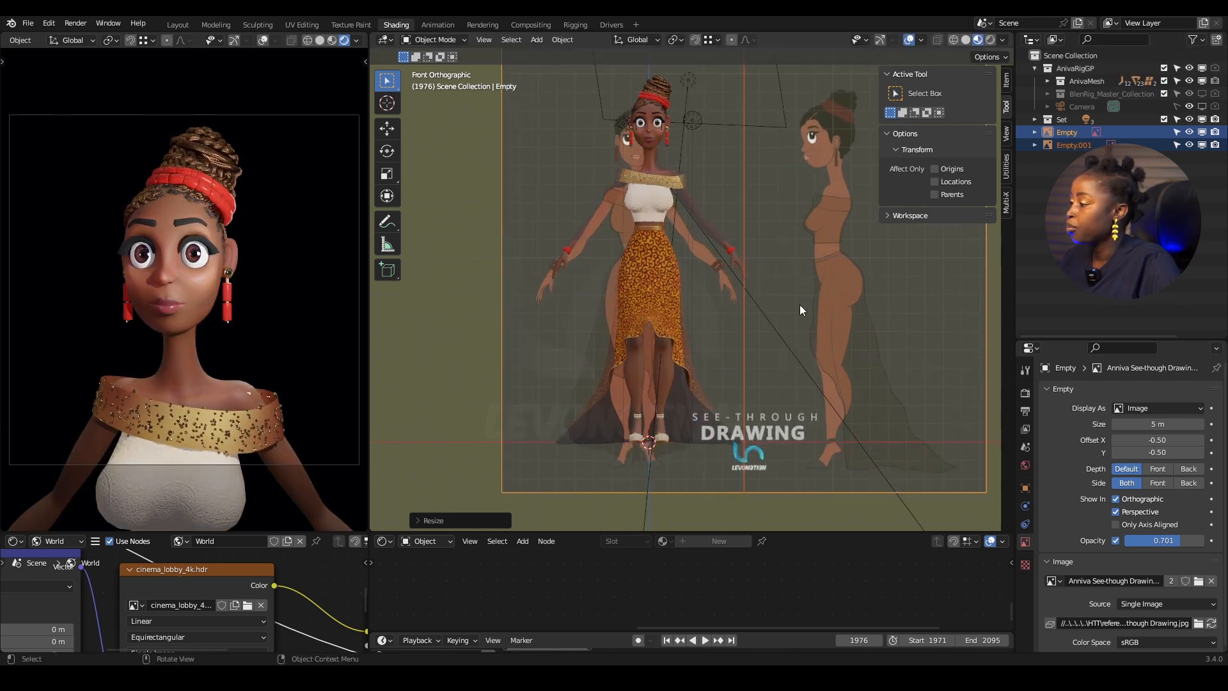
key(ctrl+z)
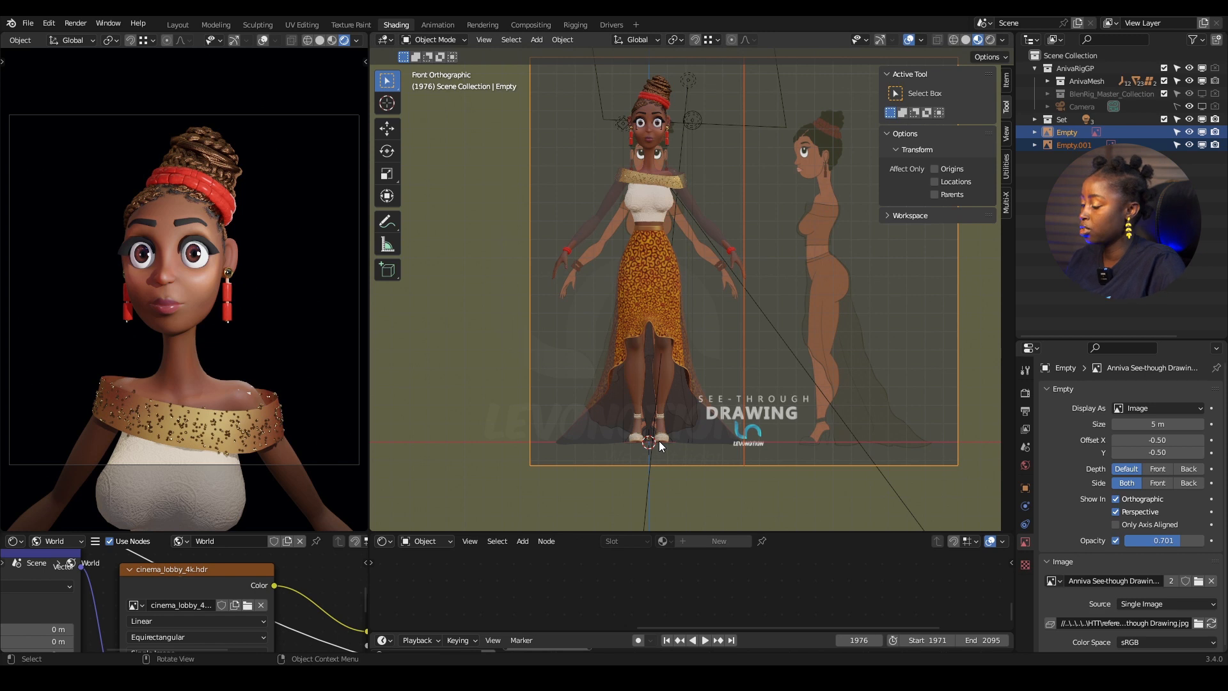
Step: Set the transform pivot point to 3D Cursor
key(period)
key(Escape)
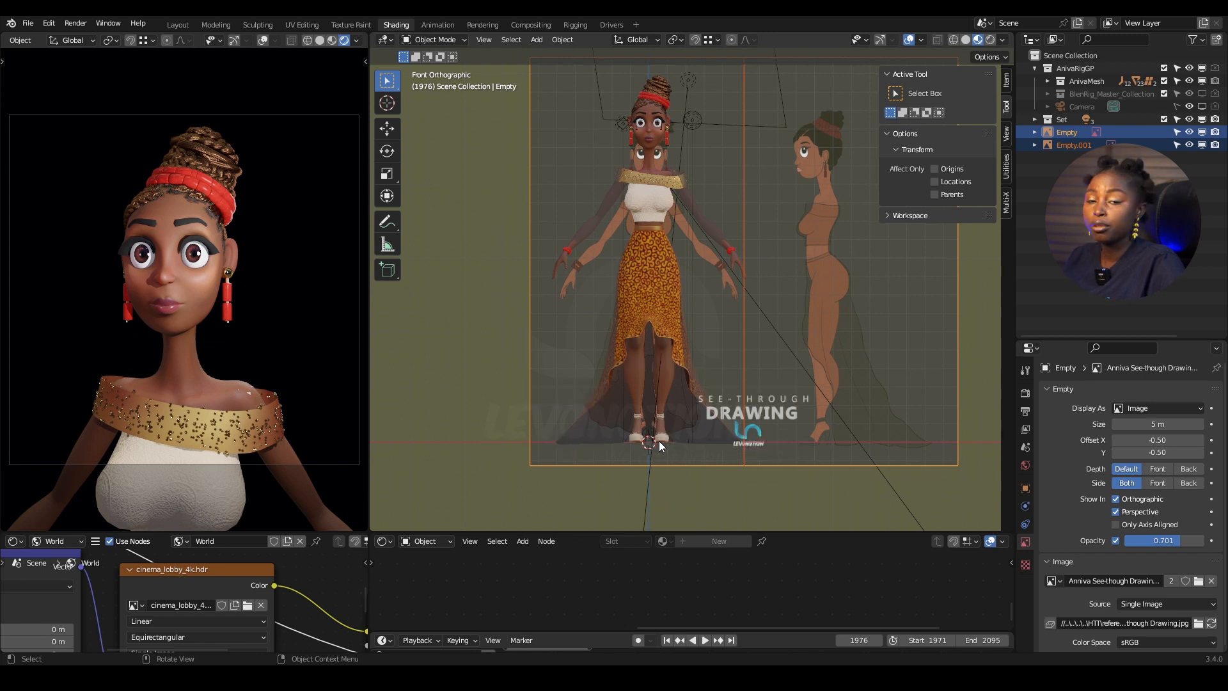
key(period)
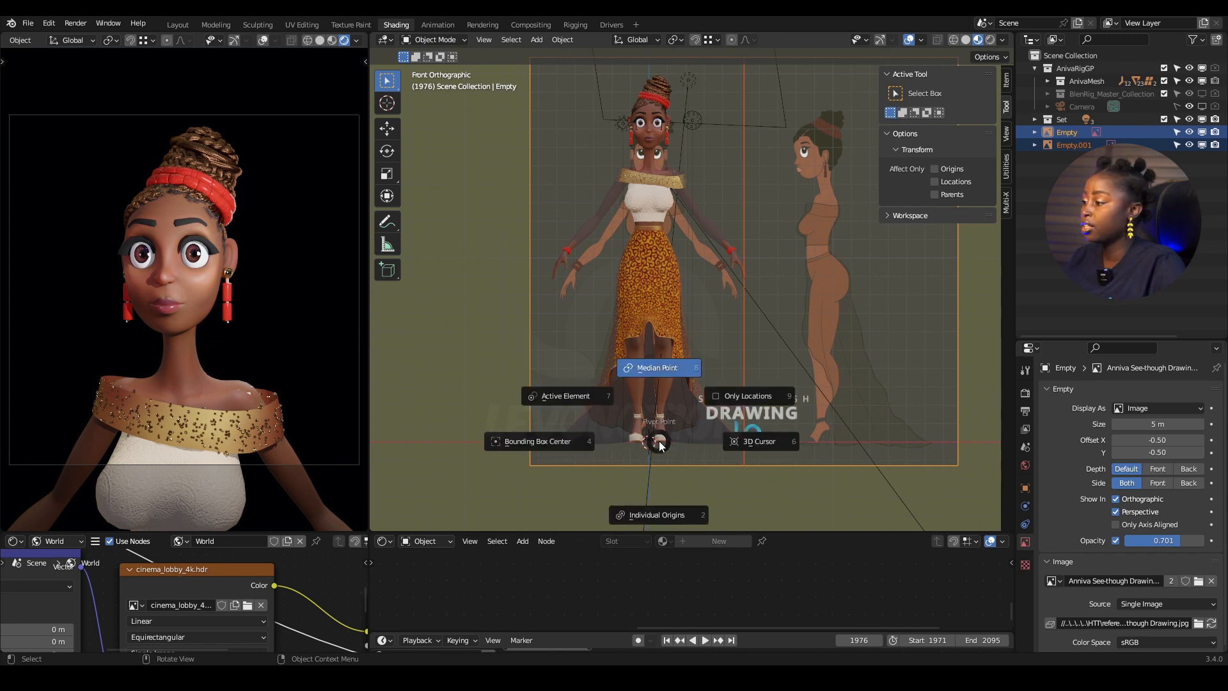
click(758, 443)
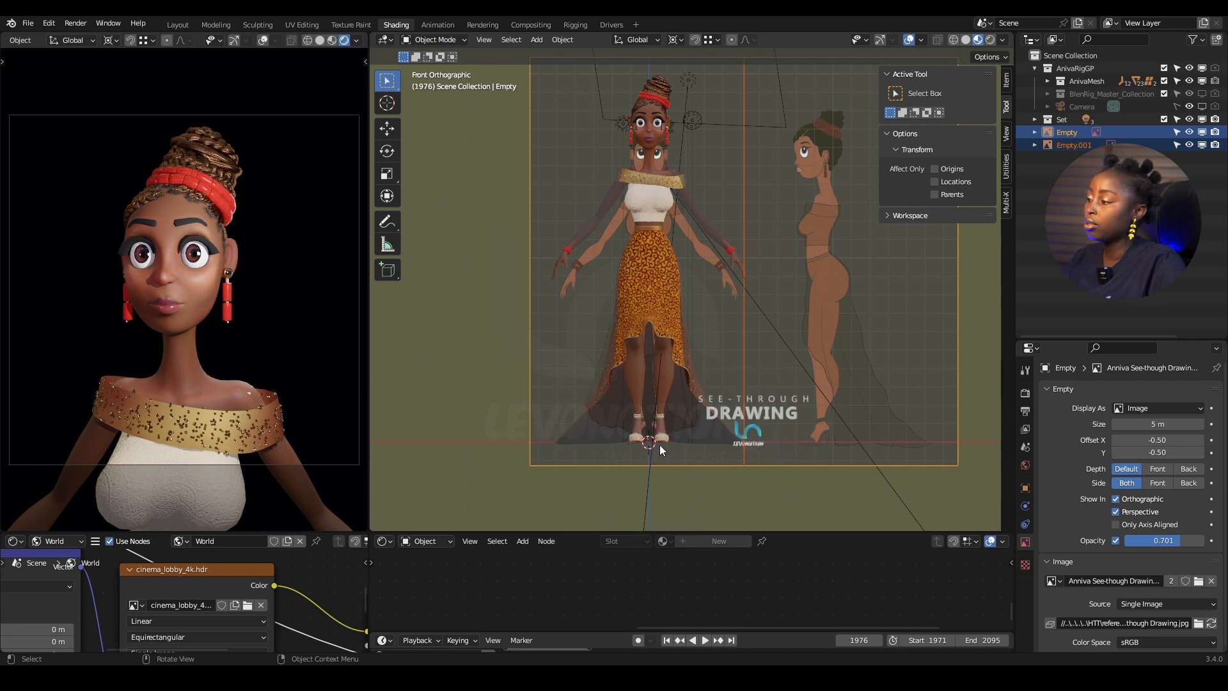
Step: Scale both reference images up by about 1.114 from the 3D cursor so the front drawing matches the character model's height
key(s)
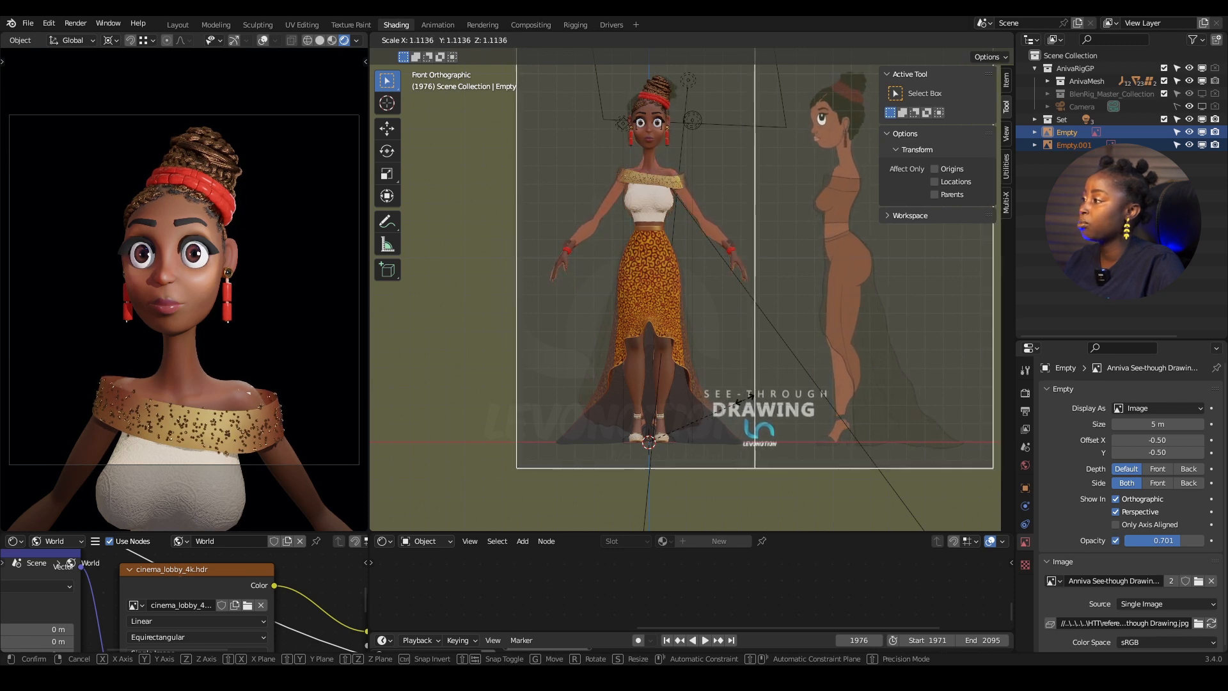
click(744, 400)
scroll(625, 207, up, 4)
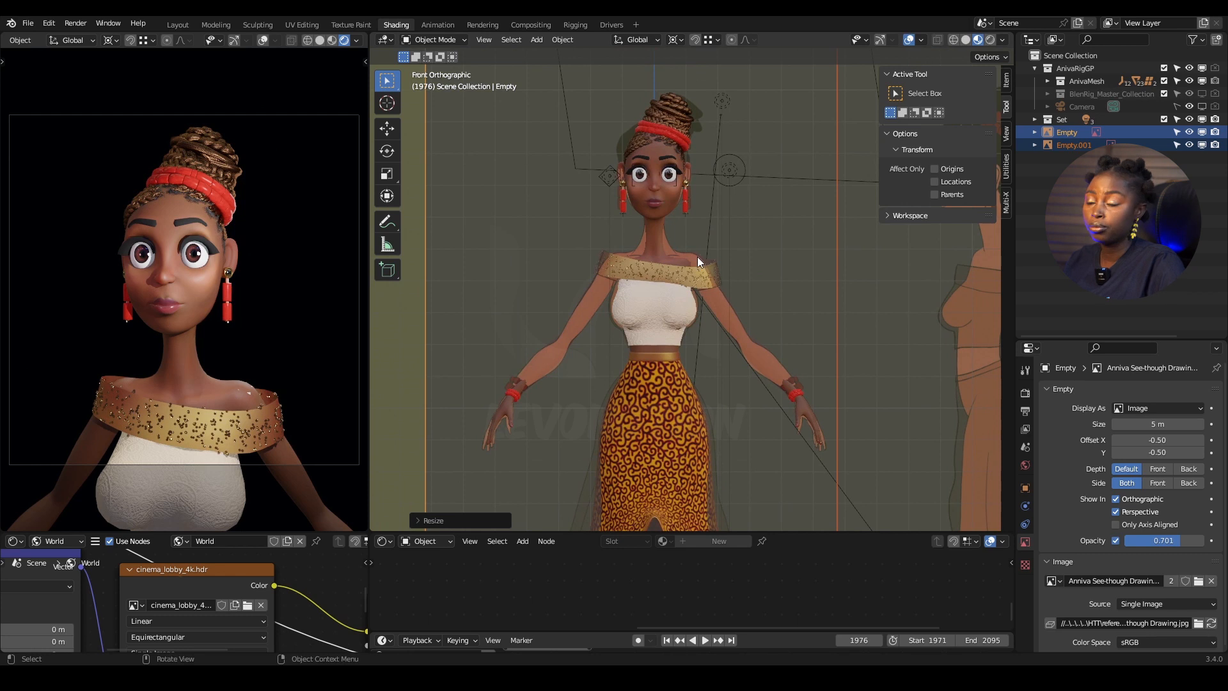
shift+middle_drag(687, 163, 682, 183)
scroll(720, 275, down, 5)
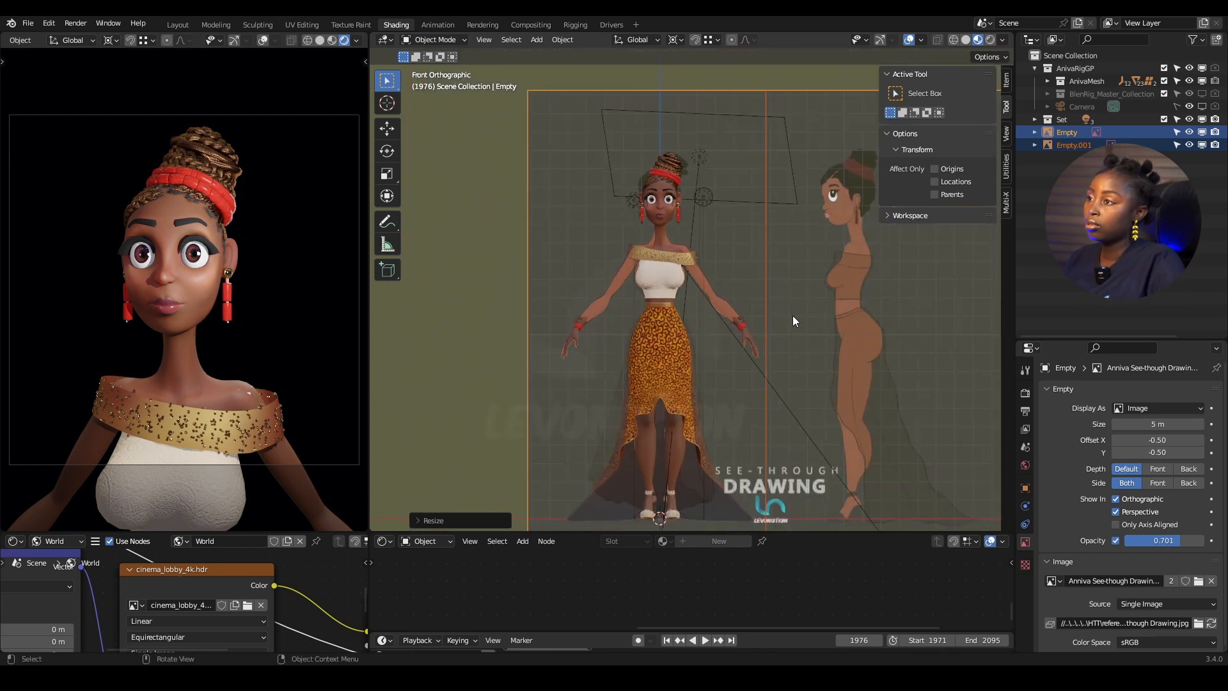
Step: Hide the AnivaRigGP collection and, in the right view, move only Empty.001 along Y until its side-profile drawing sits on the vertical axis
click(1202, 69)
scroll(745, 275, down, 2)
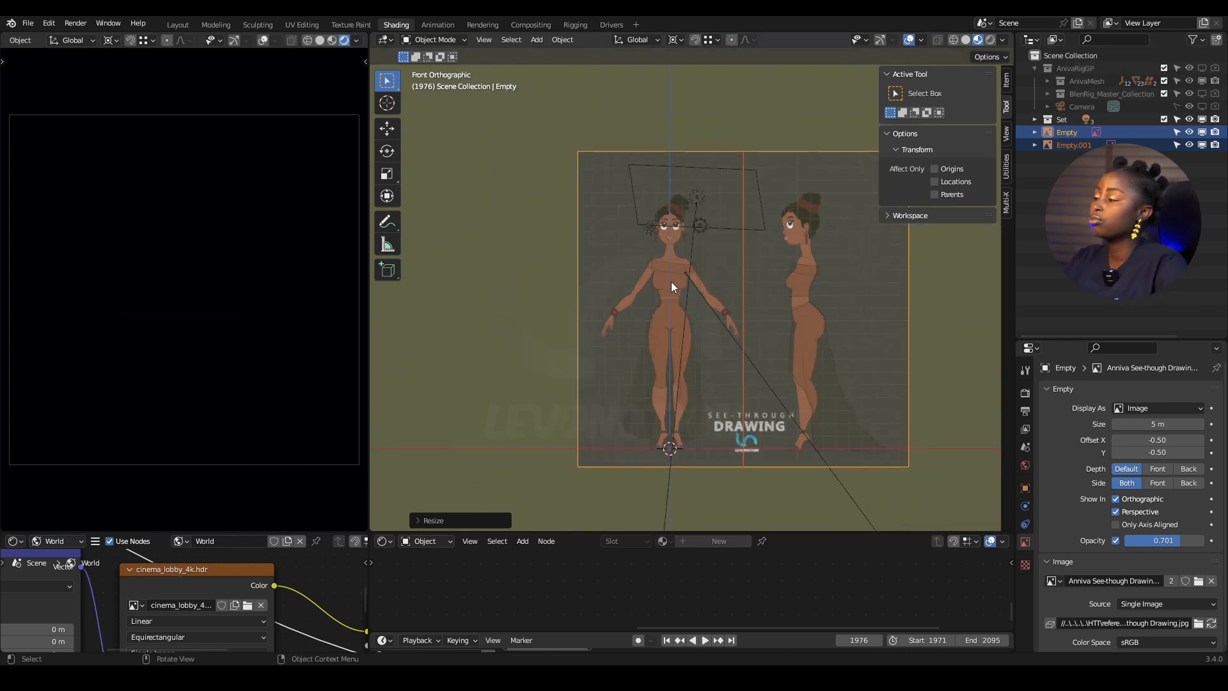
key(KP_3)
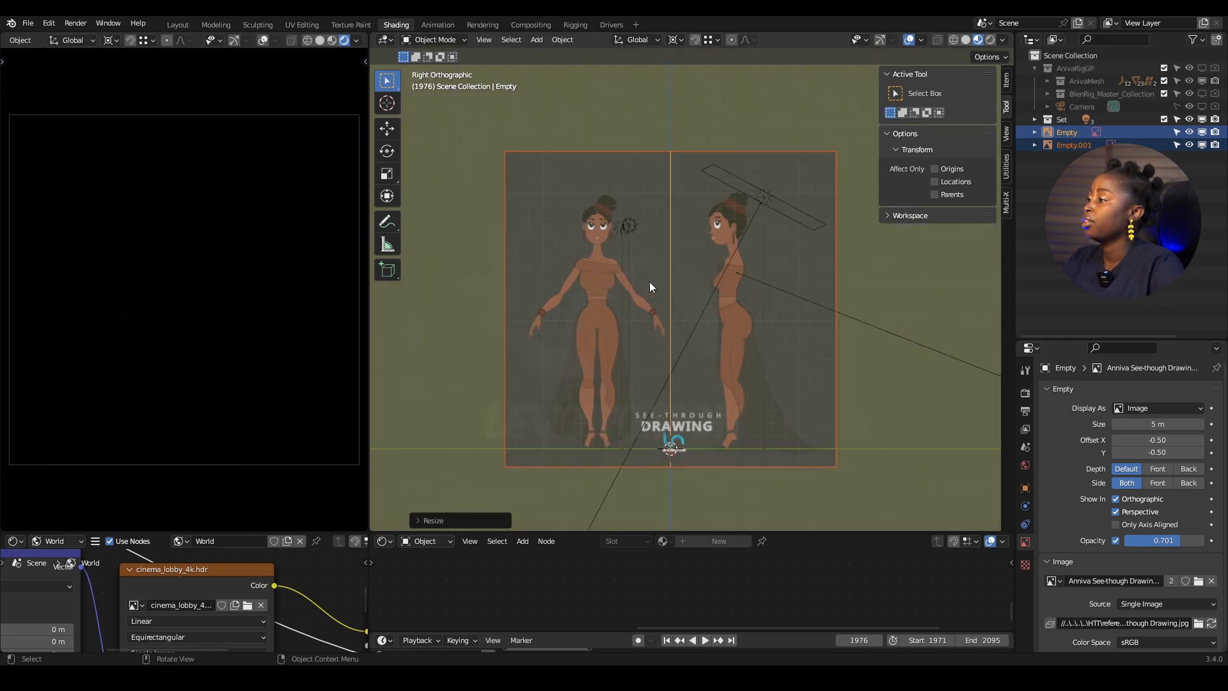
click(903, 385)
click(787, 376)
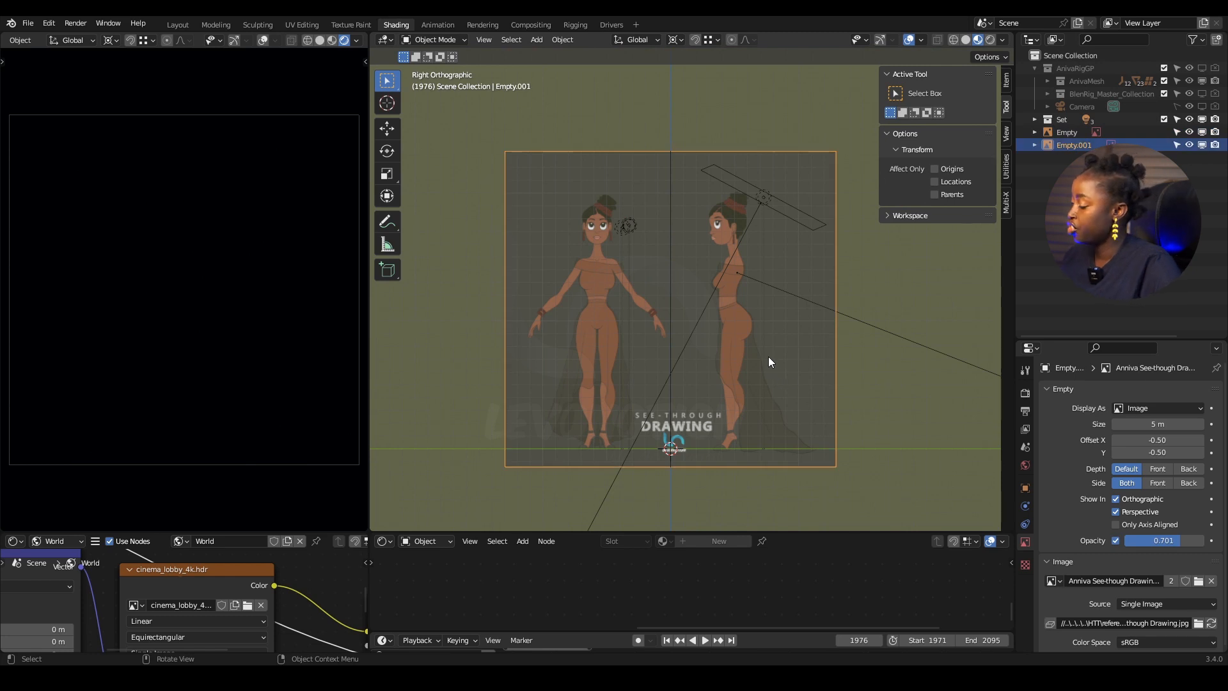
key(g)
key(y)
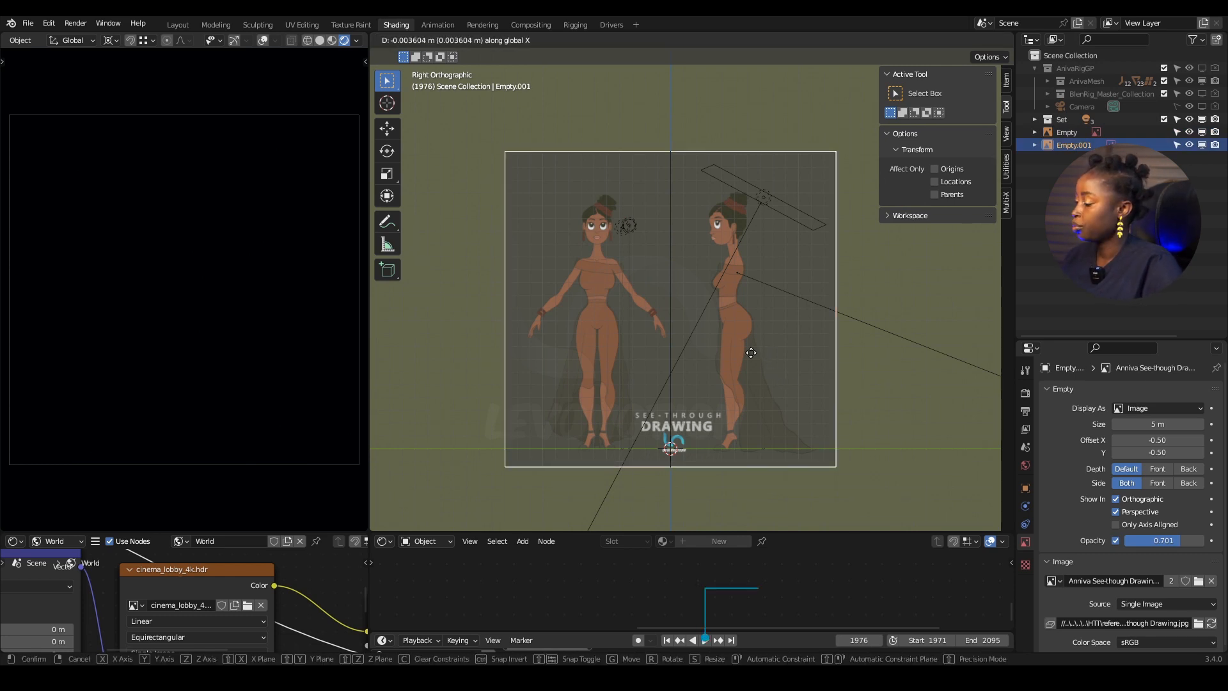
click(709, 326)
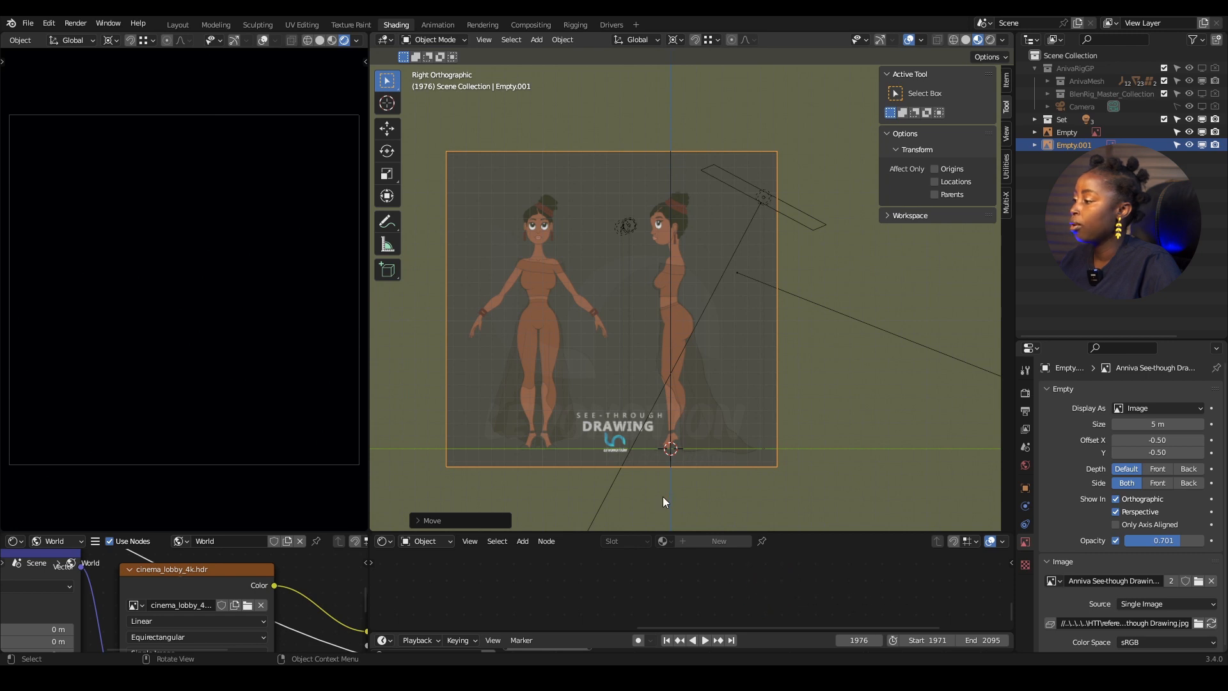
Step: Show the AnivaRigGP collection again and compare the character model with the side-profile drawing
click(1202, 68)
scroll(678, 238, up, 3)
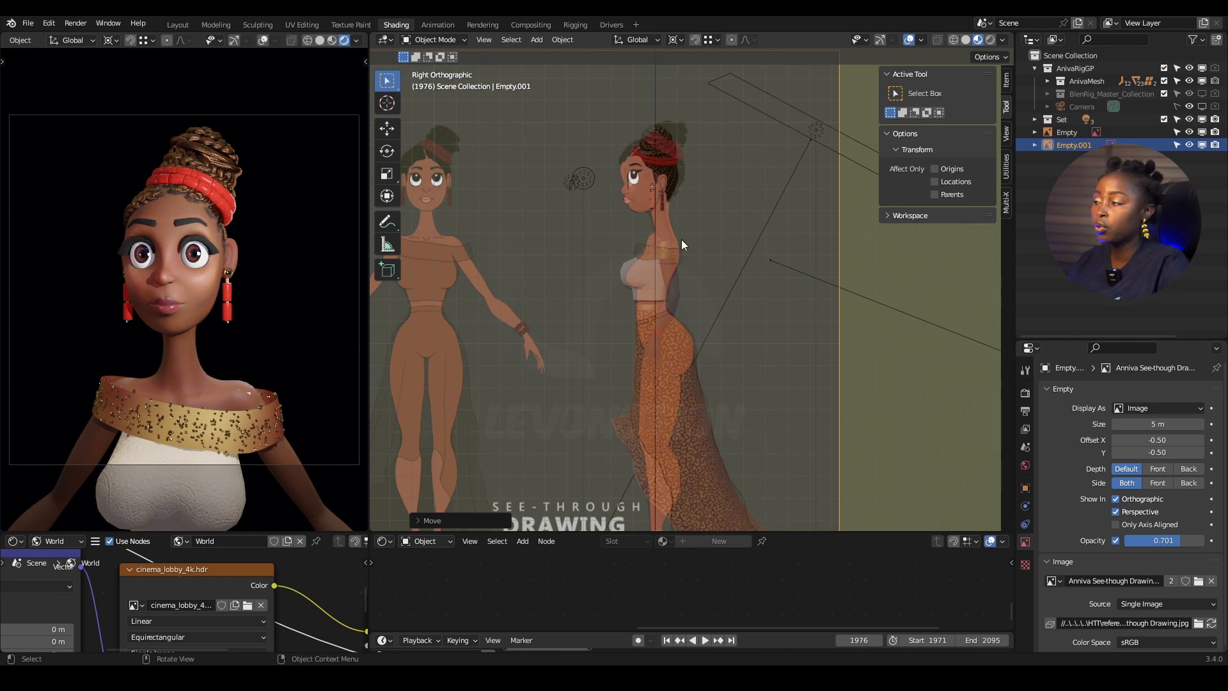
scroll(682, 239, down, 4)
Step: Turn off display in perspective views for both reference images, Empty.001 and Empty
middle_drag(651, 250, 703, 252)
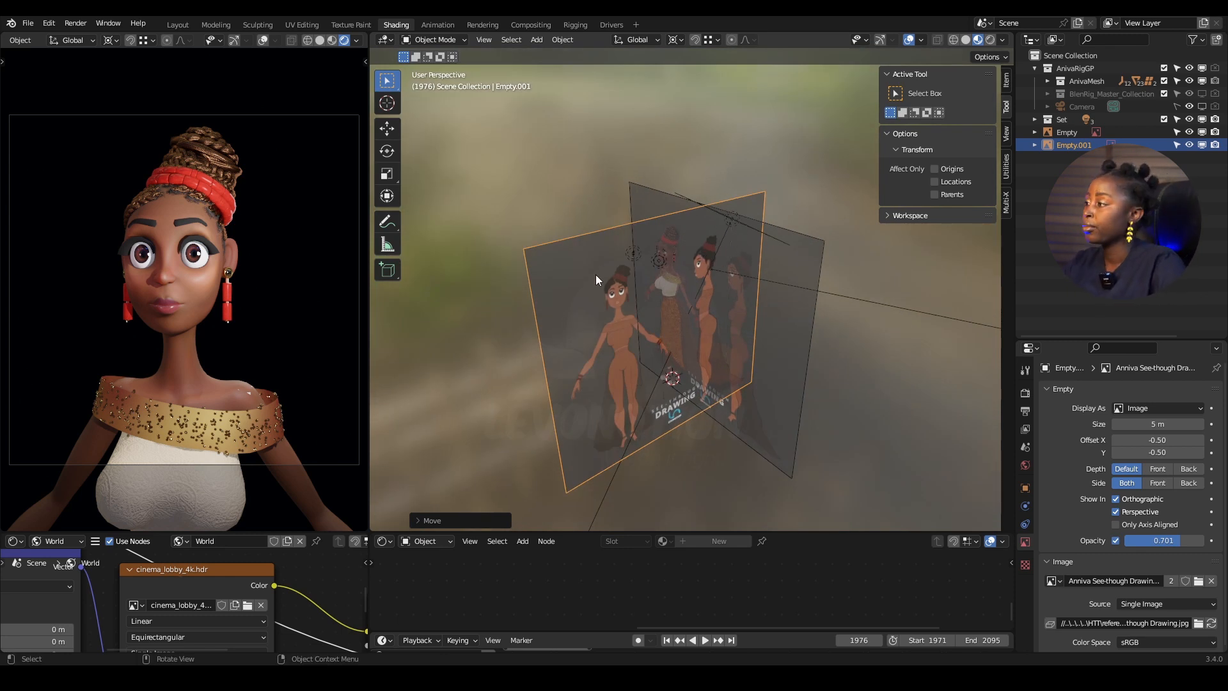
click(588, 290)
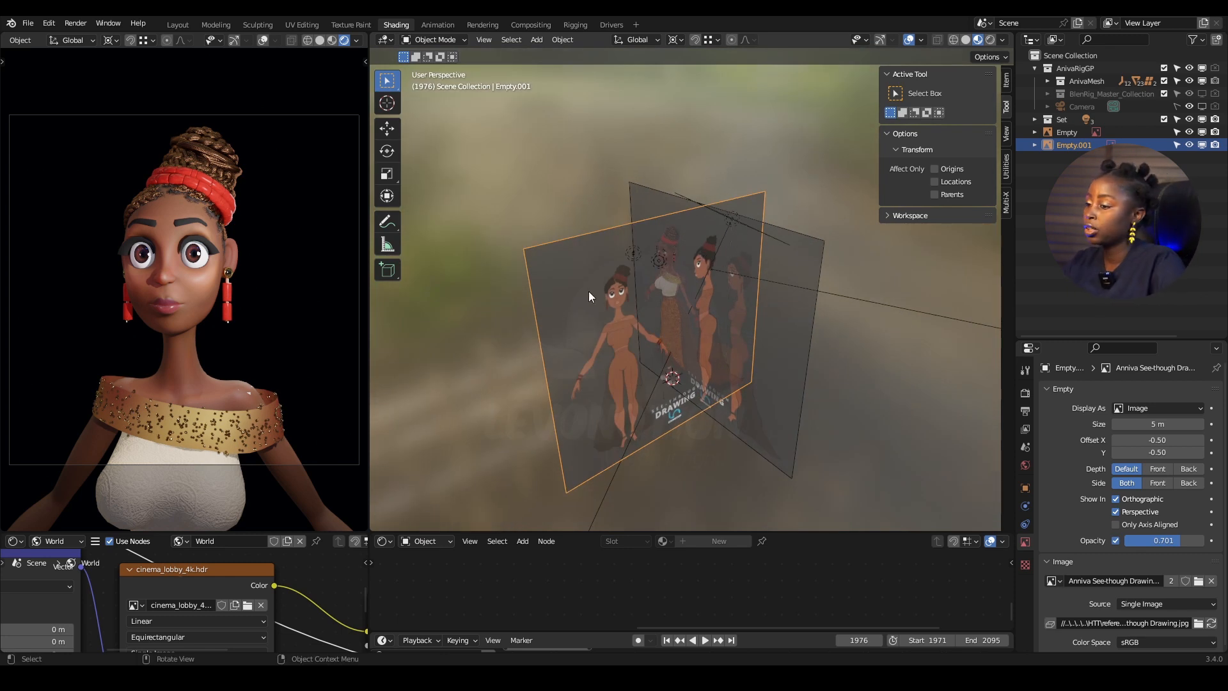
click(1116, 512)
click(810, 373)
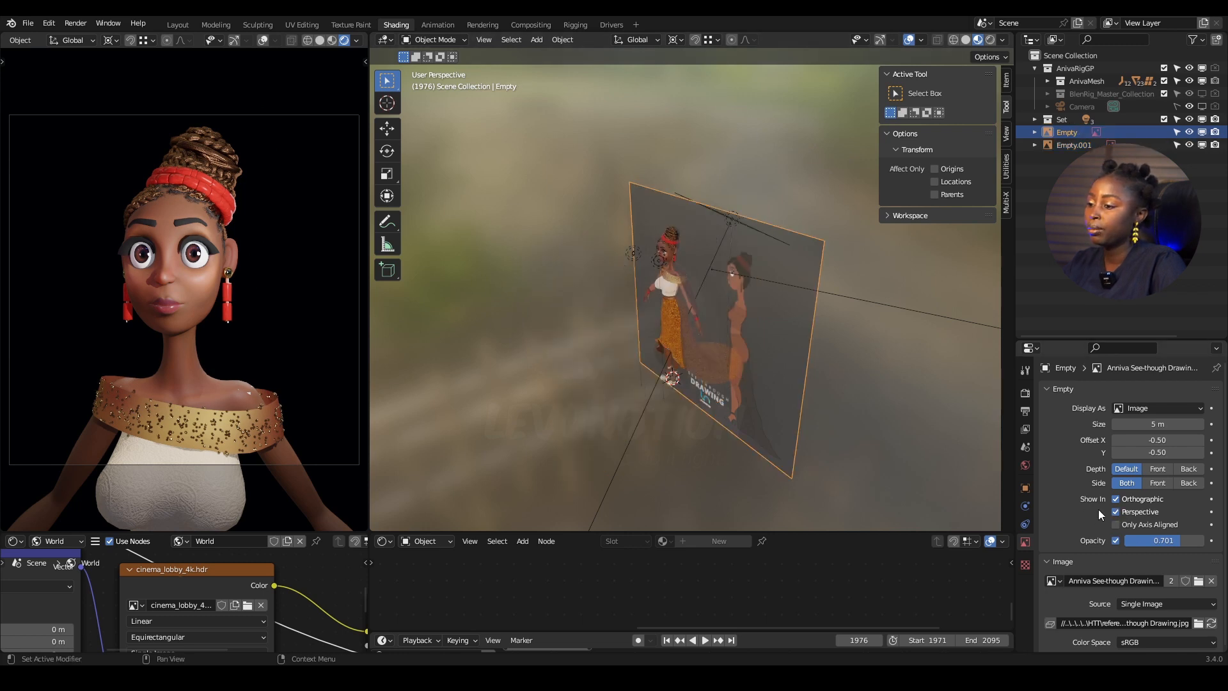
click(1116, 511)
Step: Check the reference images against the character model in the front and right orthographic views
key(KP_1)
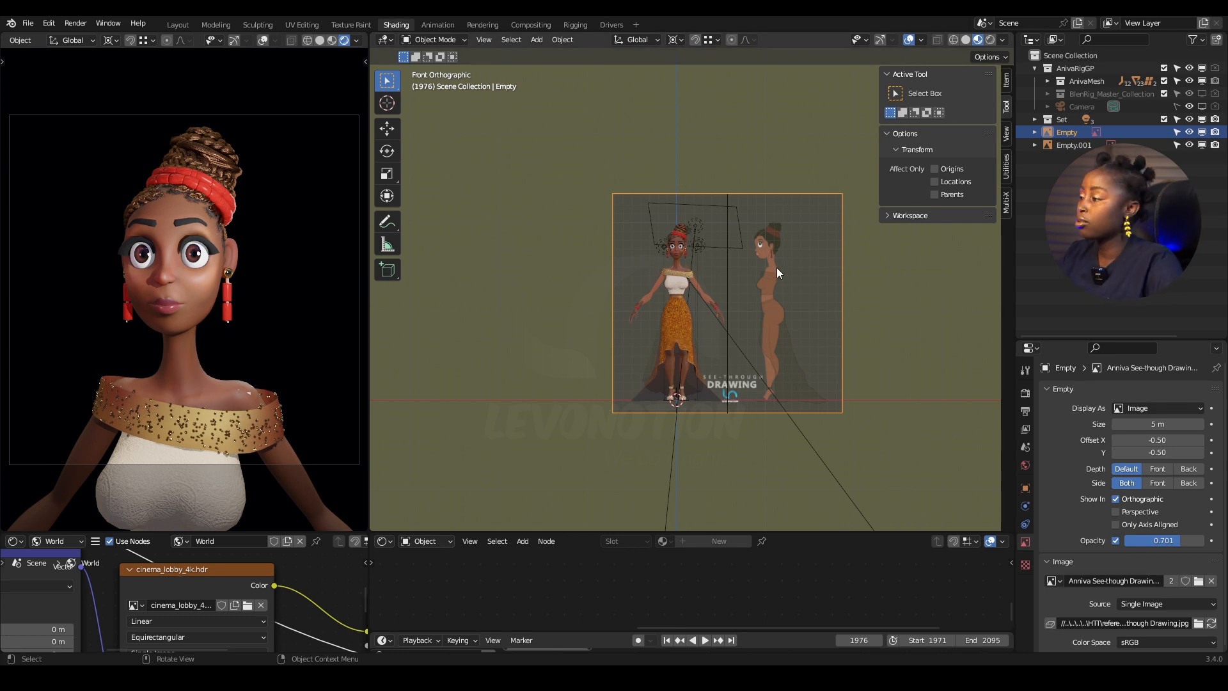
key(KP_3)
click(643, 308)
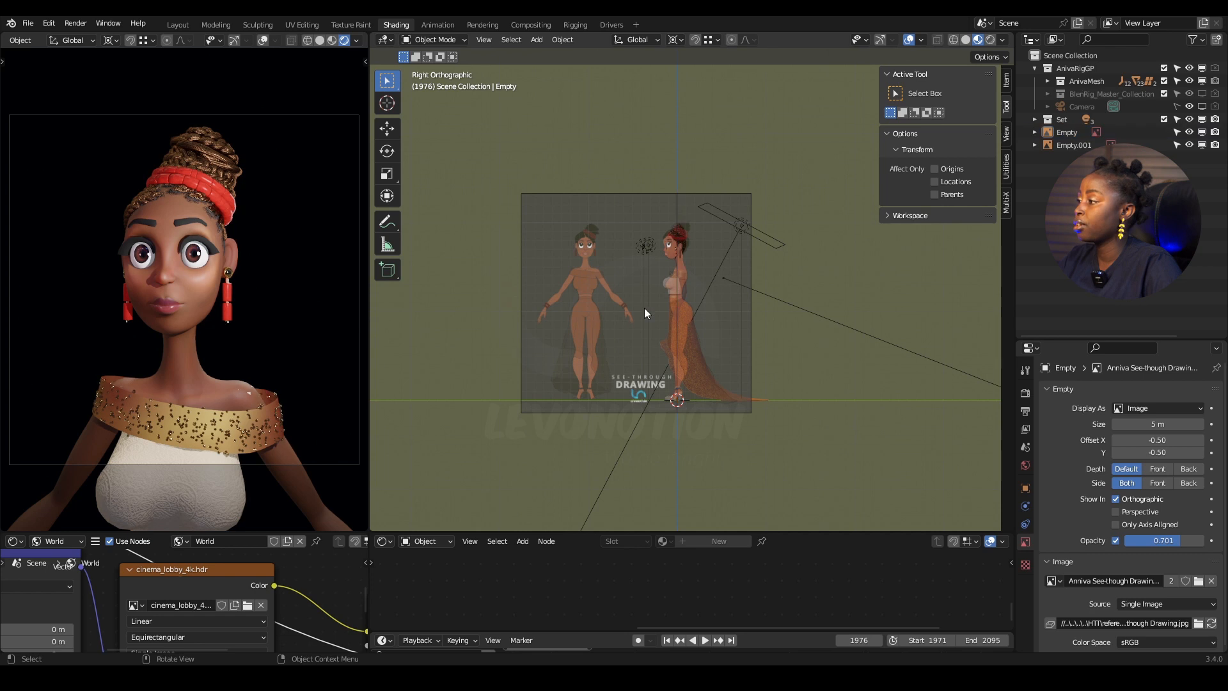
scroll(642, 306, up, 2)
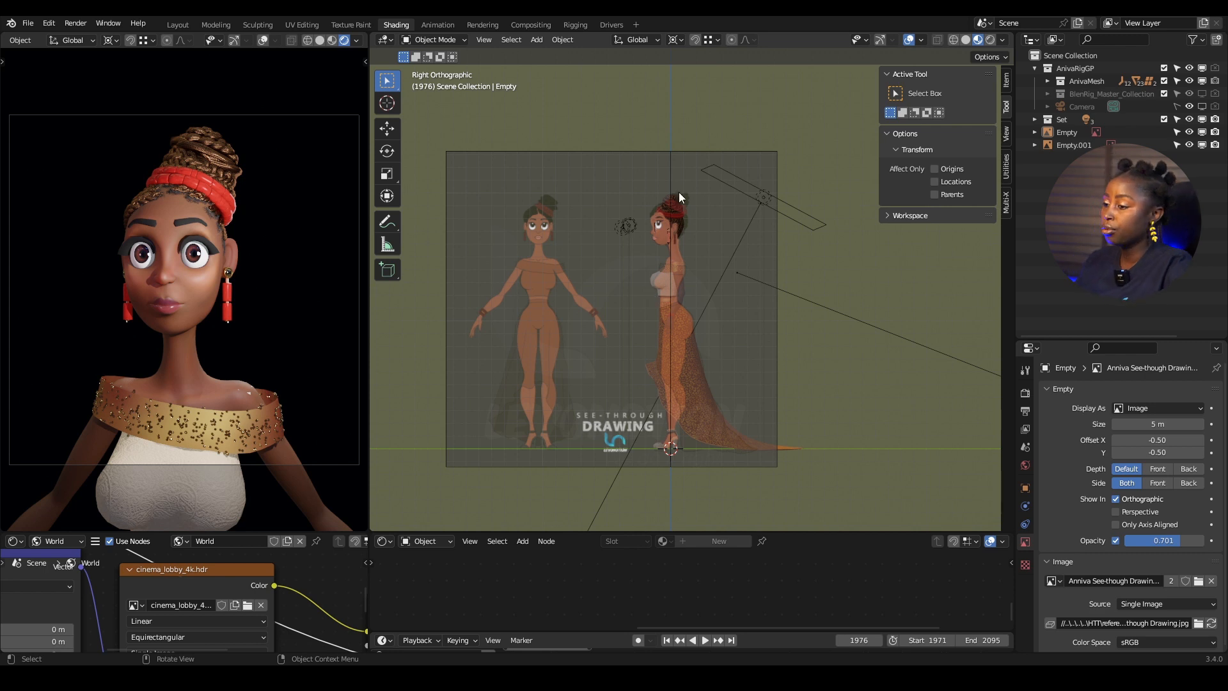
key(KP_1)
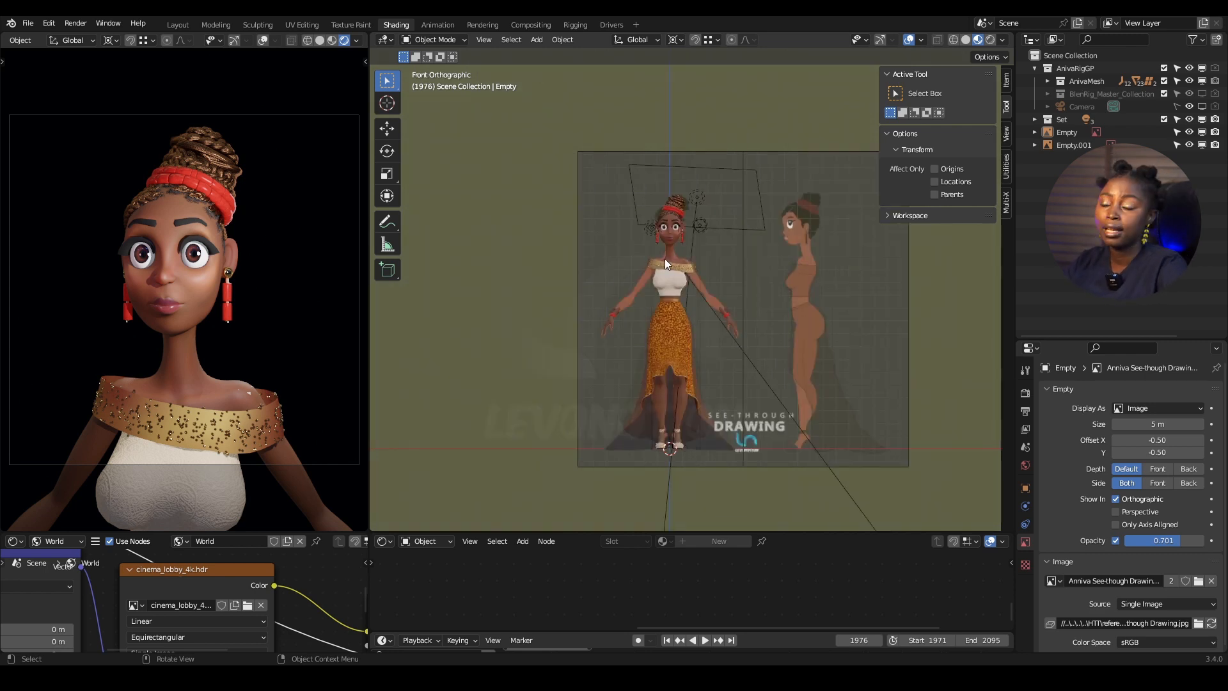
shift+middle_drag(729, 259, 678, 268)
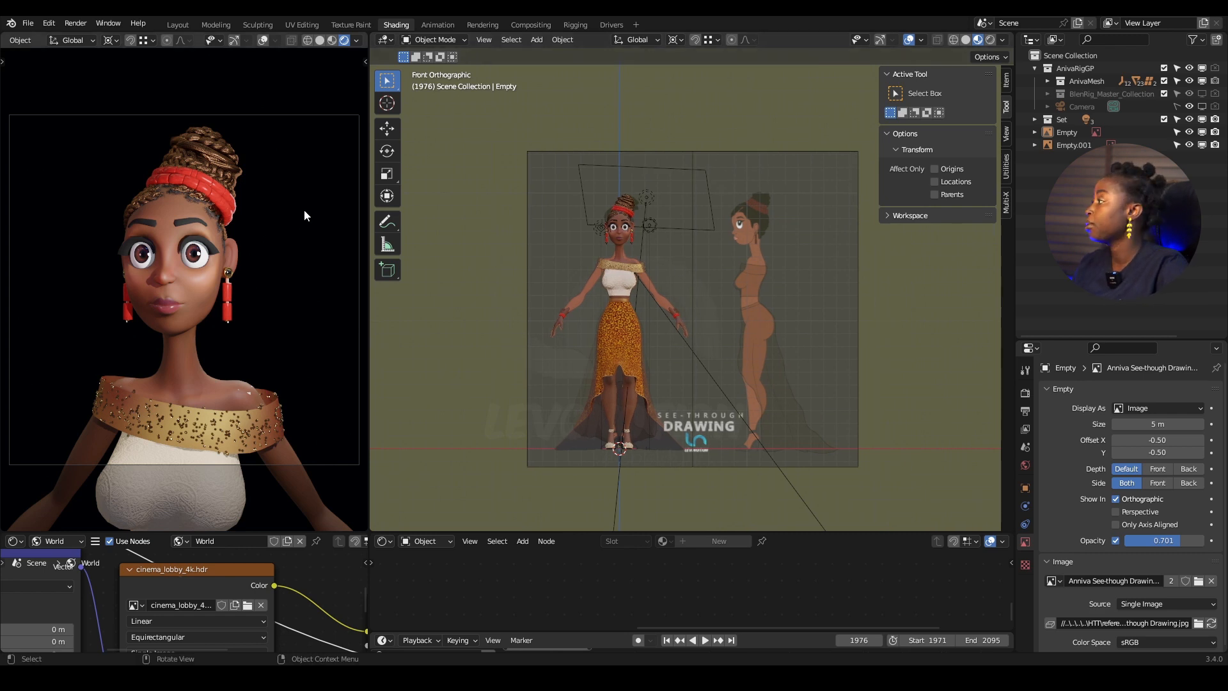
Step: Open the quart bottle file Reference 01.blend and look through the Quart reference drawings in the image viewer
click(27, 24)
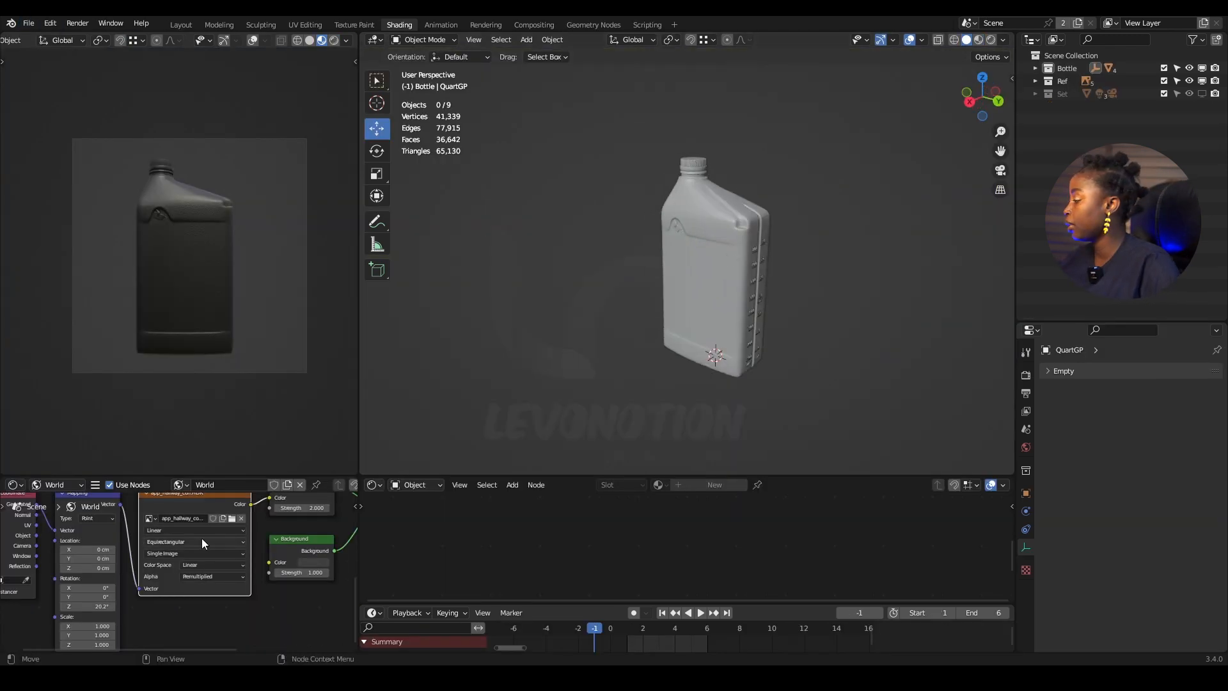
click(179, 678)
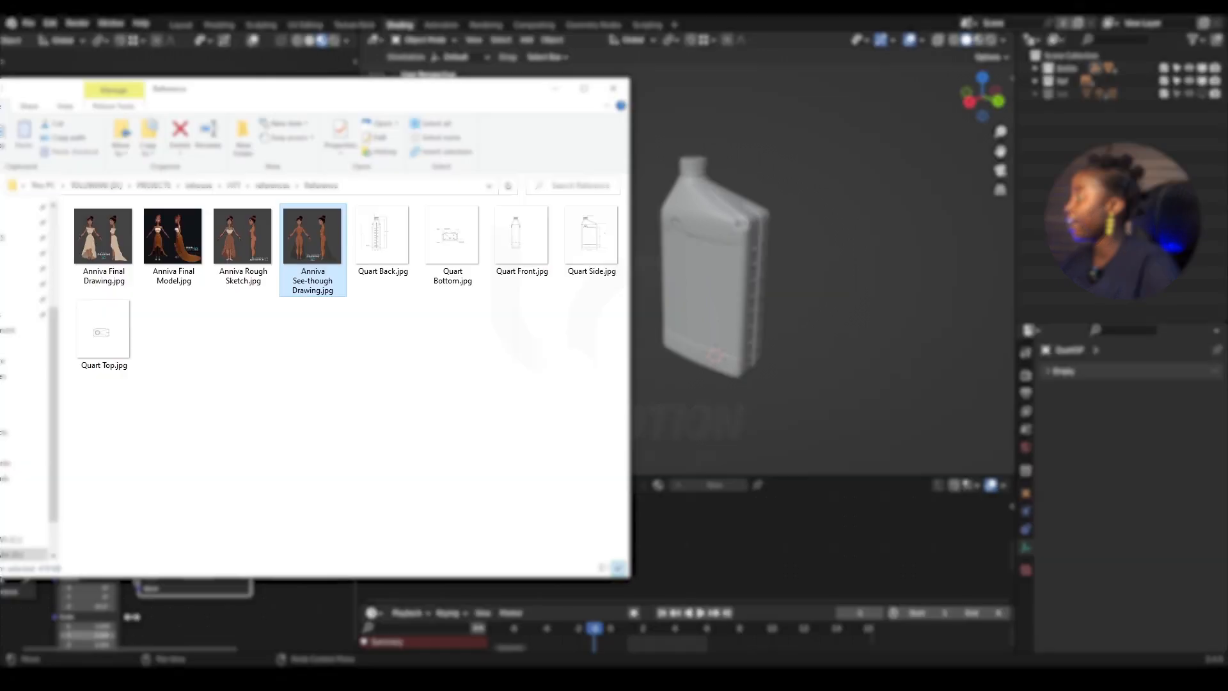
click(400, 244)
double_click(403, 246)
key(Right)
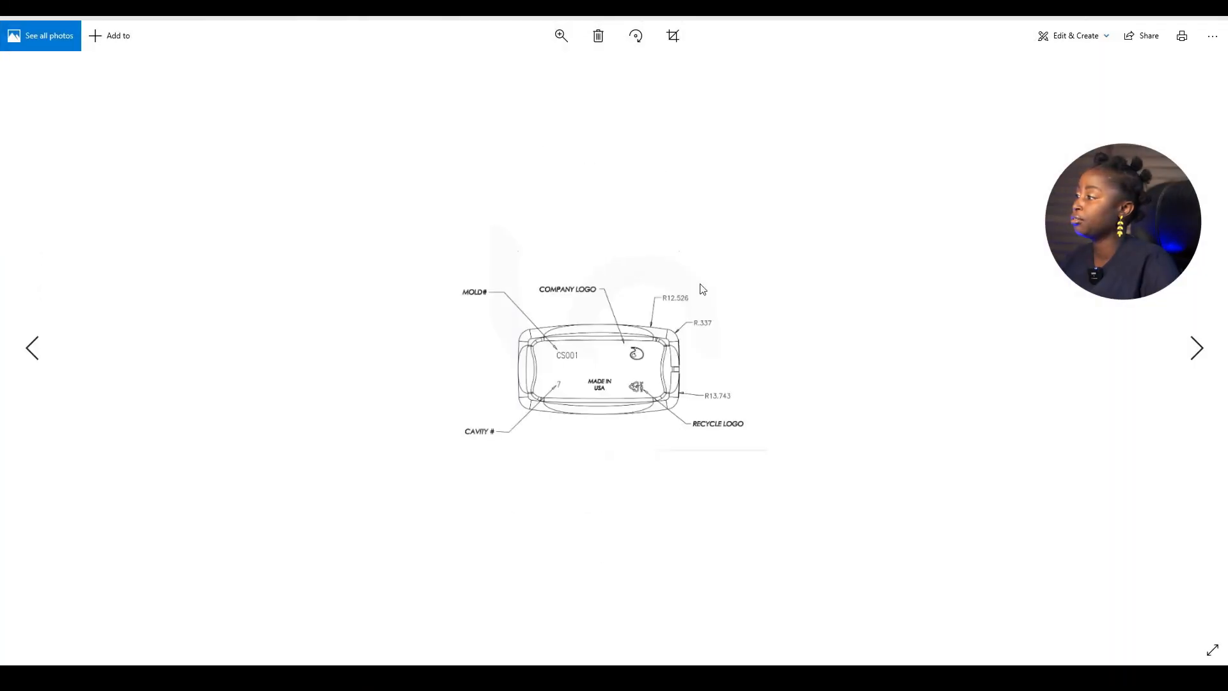
key(Right)
key(Right)
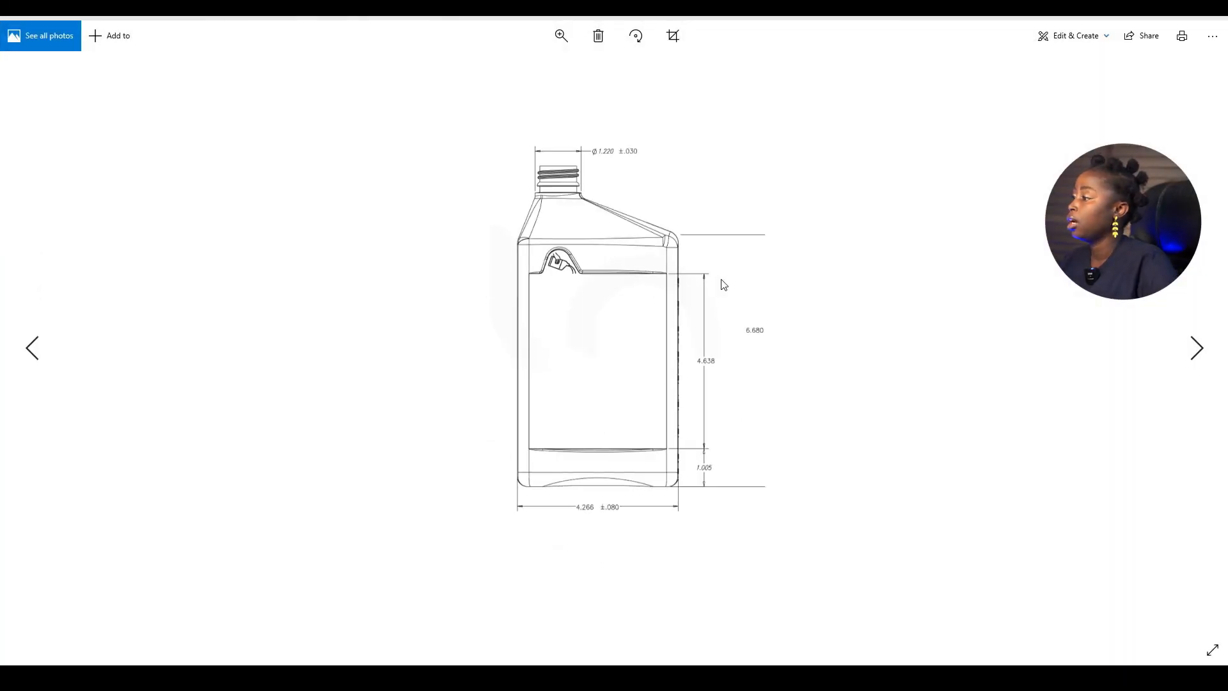
key(Right)
key(Left)
key(Left)
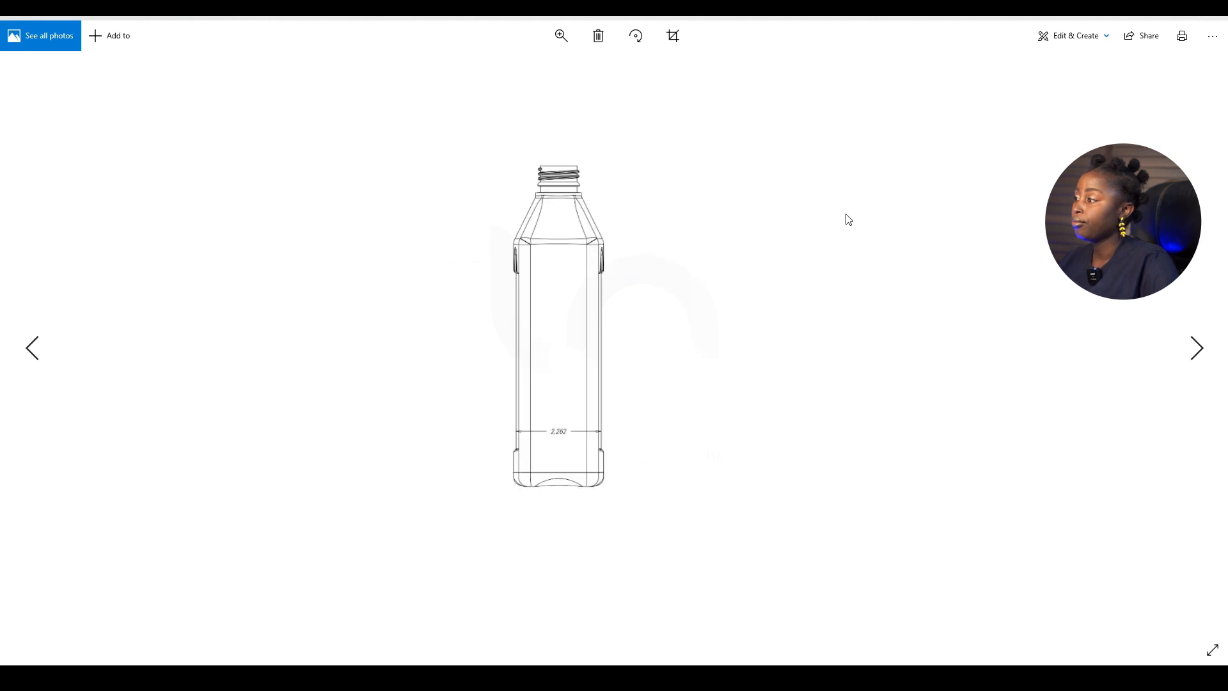
click(1212, 27)
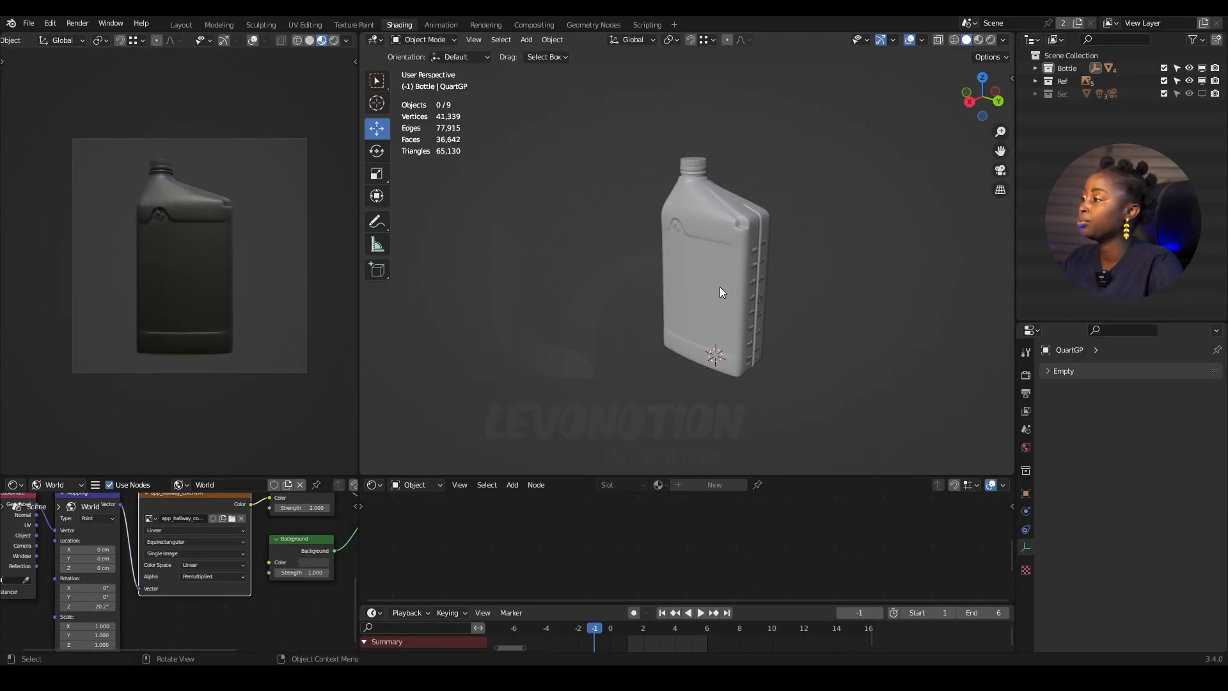
Step: Compare the bottle model with its reference drawings in the front, right, top, bottom and back orthographic views, and hide the Bottle collection
key(KP_1)
scroll(608, 203, down, 2)
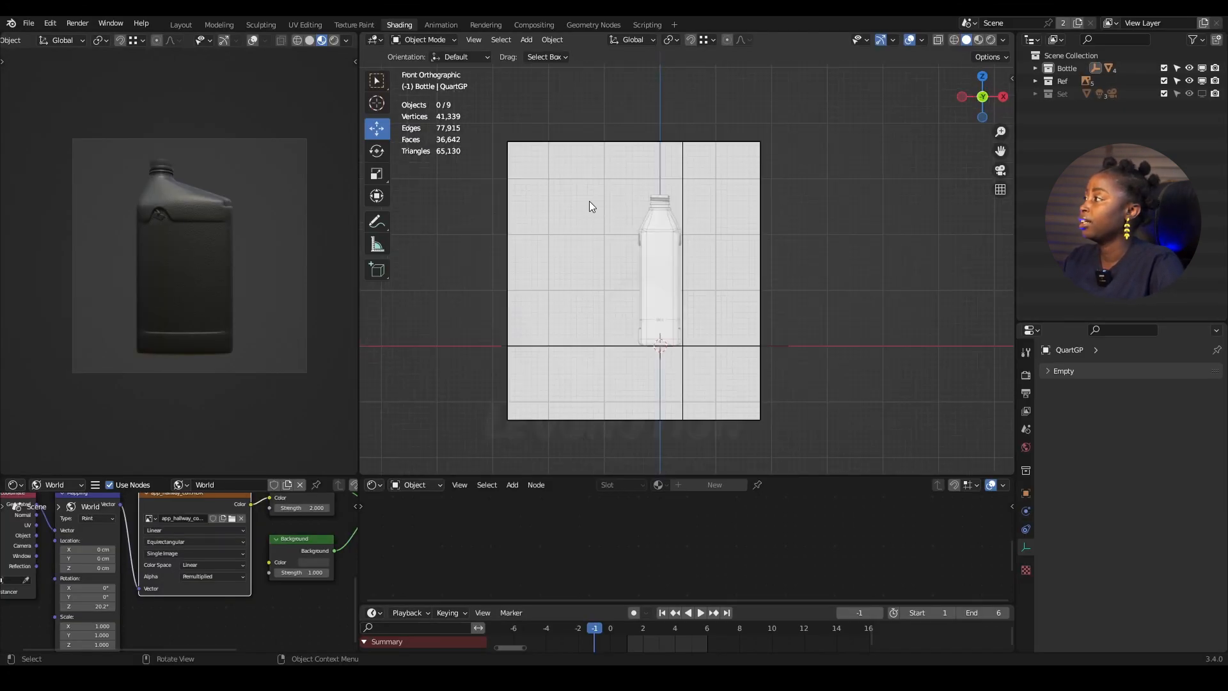
scroll(657, 268, up, 2)
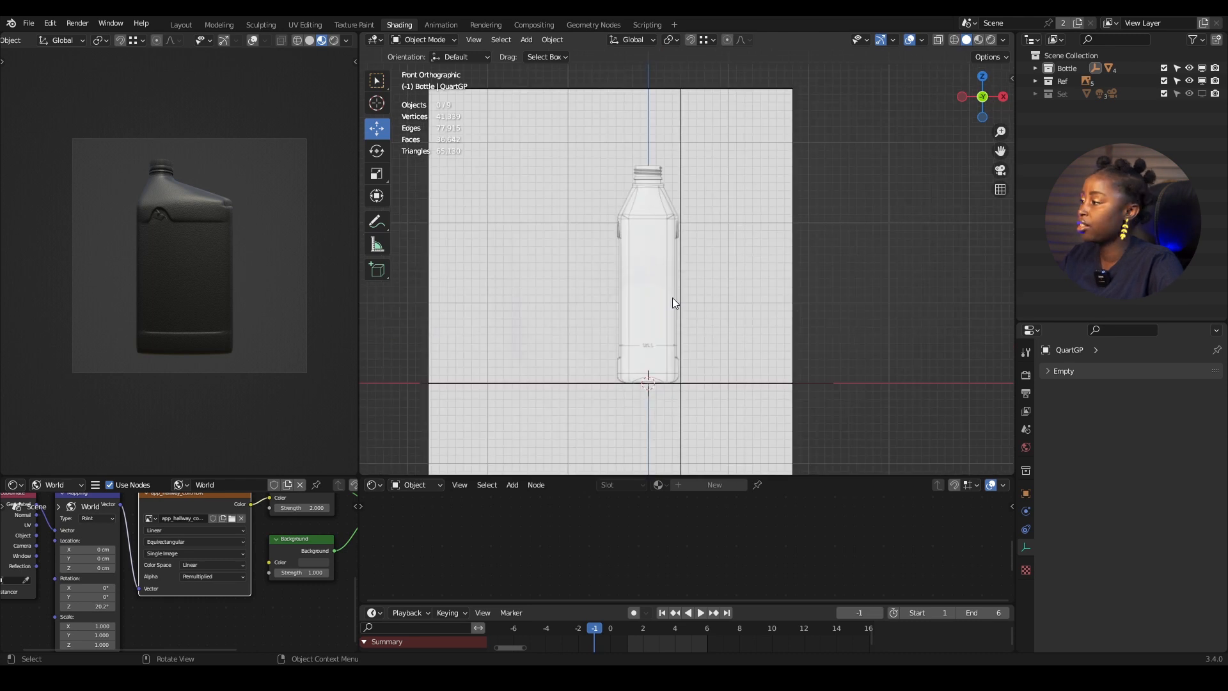
key(KP_3)
key(KP_7)
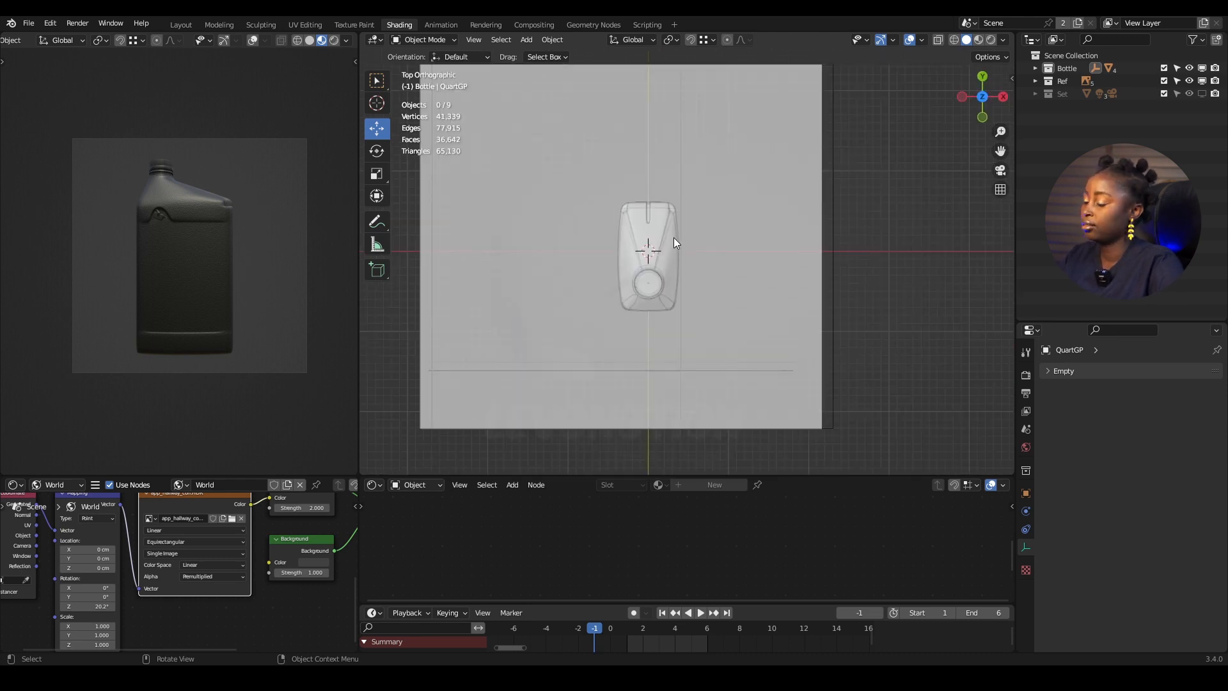
key(ctrl+KP_7)
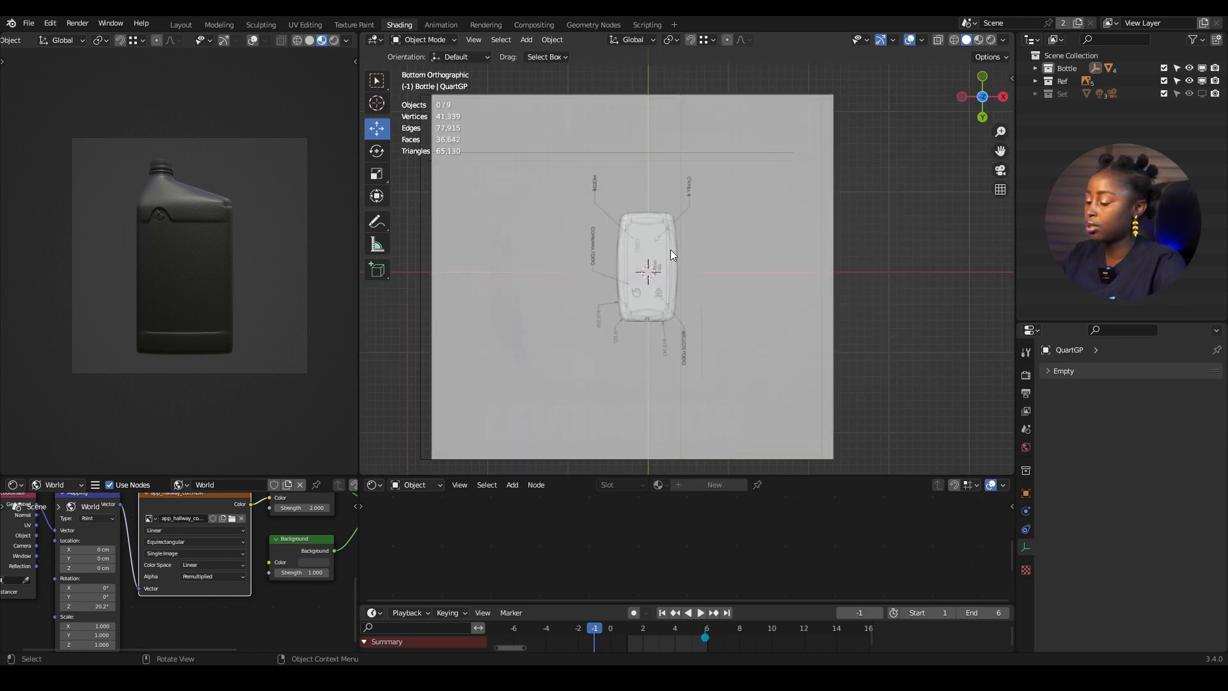
key(KP_1)
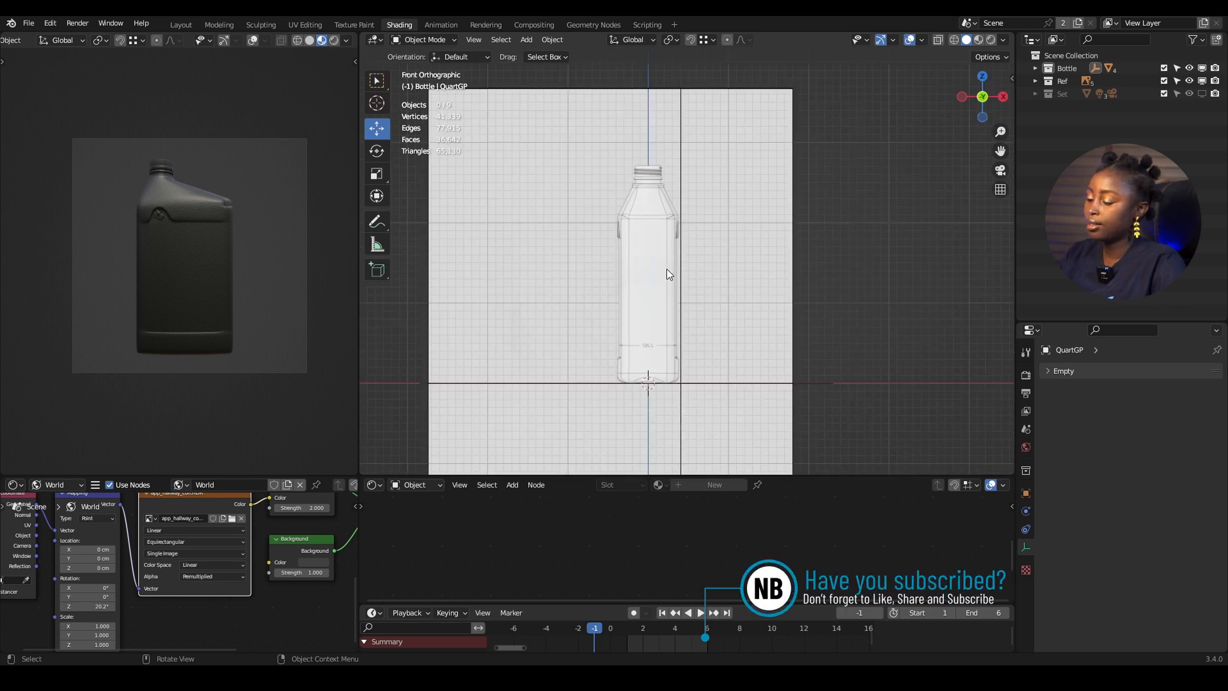
key(ctrl+KP_1)
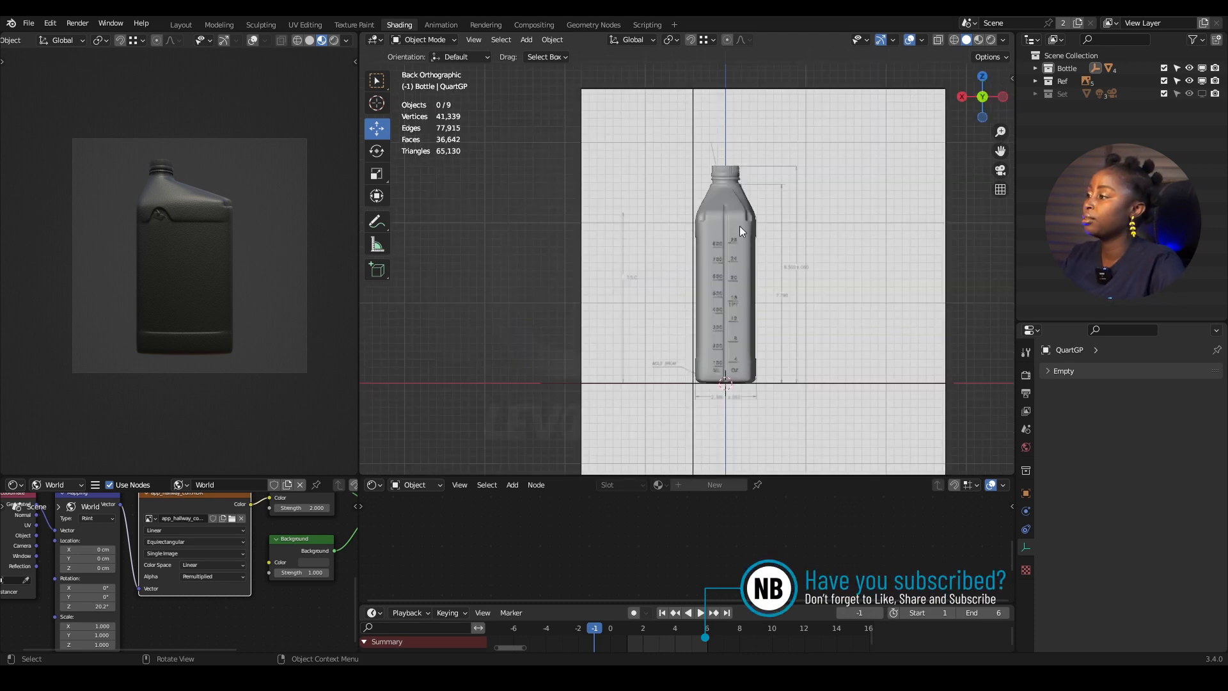
click(1202, 68)
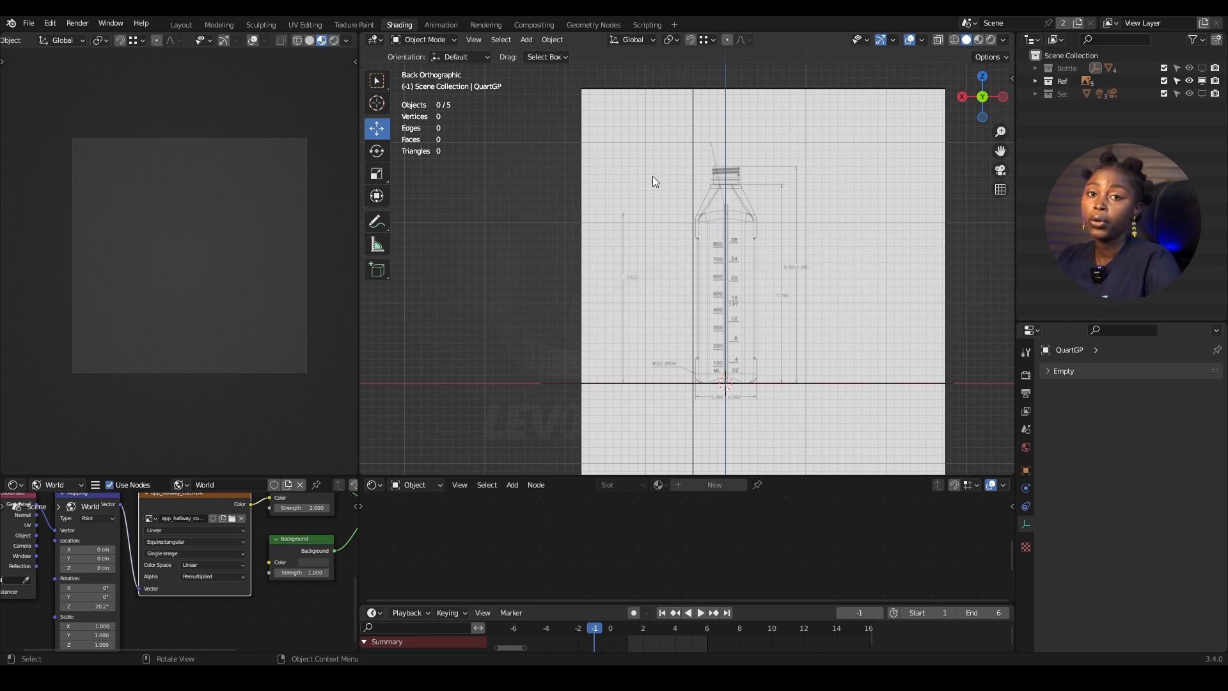
Step: Start a new file without saving the changes to Reference 01.blend and delete its default objects
click(29, 23)
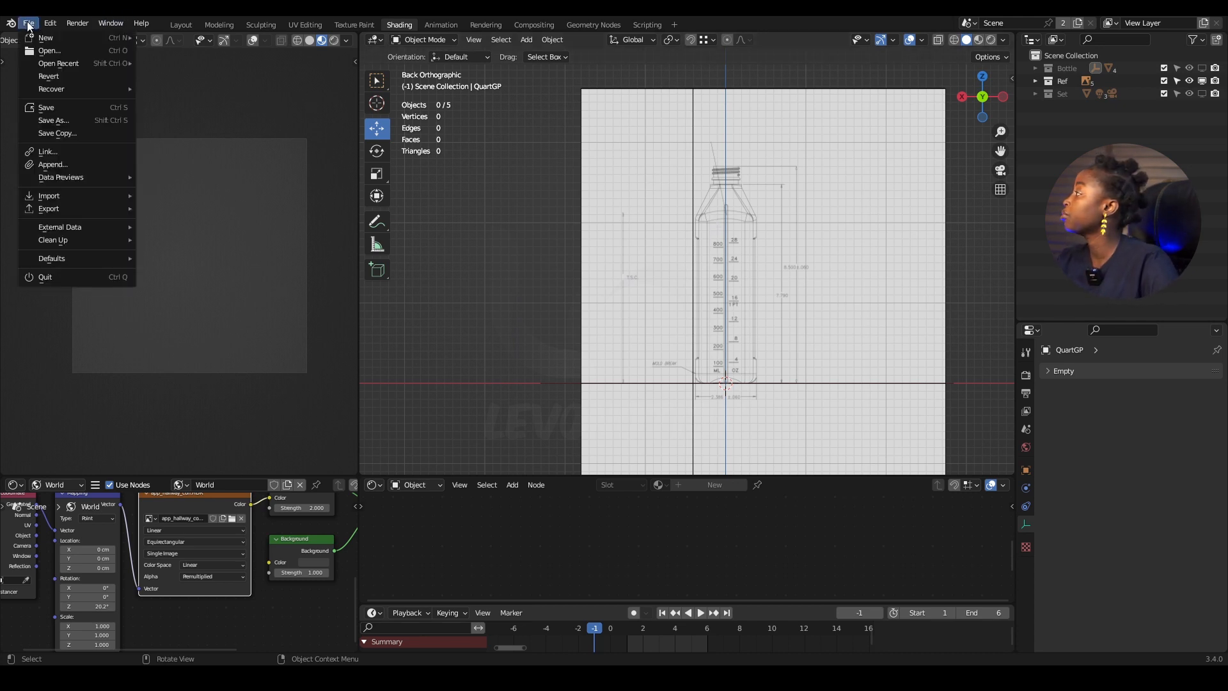
mouse_move(78, 38)
click(184, 40)
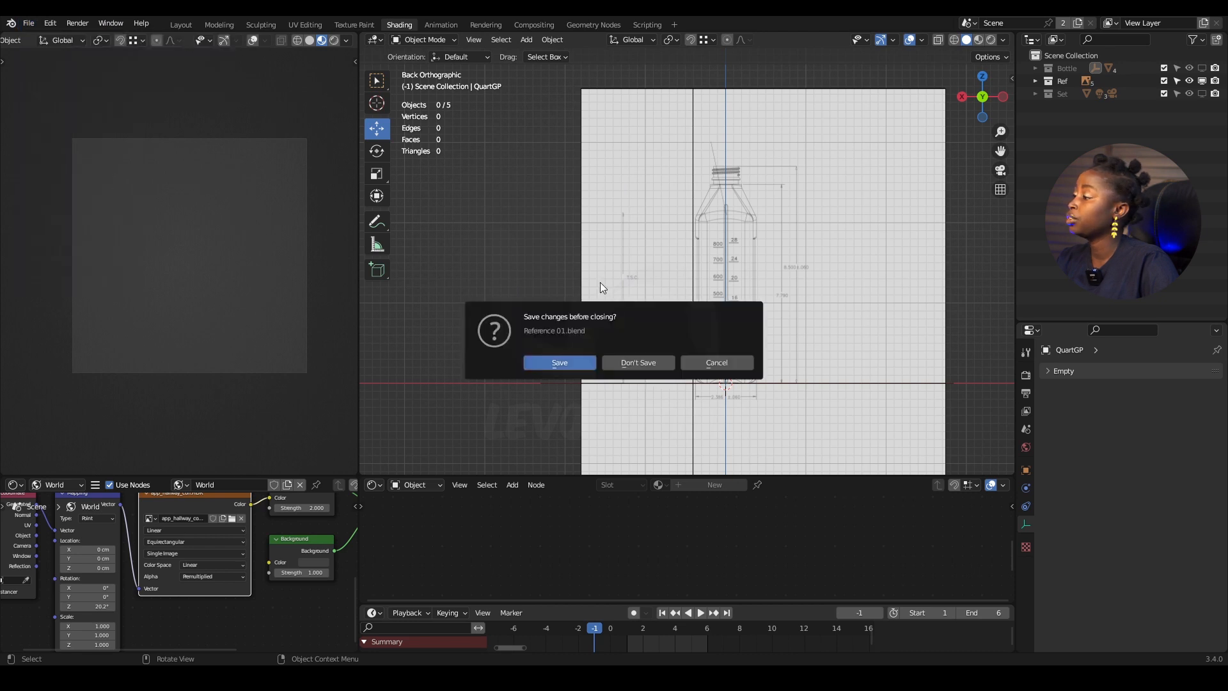
click(653, 362)
click(550, 236)
key(x)
click(549, 234)
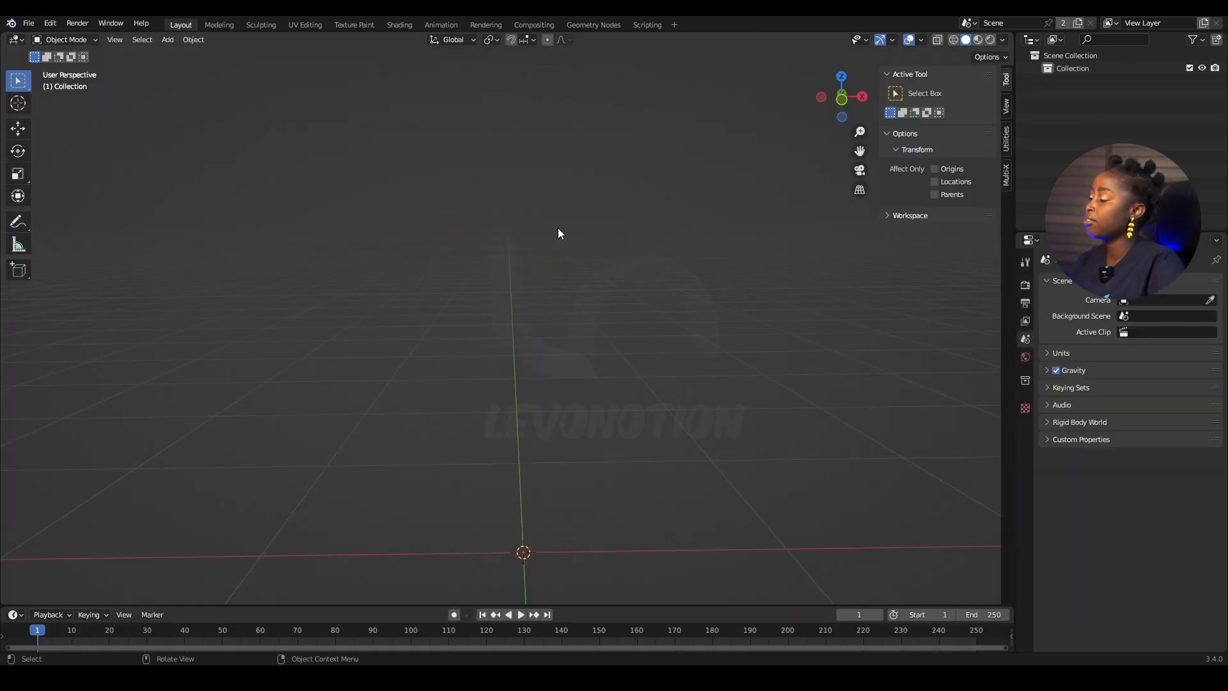
Step: Import Quart Front.jpg as a reference image in the front orthographic view and Quart Side.jpg in the right orthographic view
middle_drag(535, 292, 570, 286)
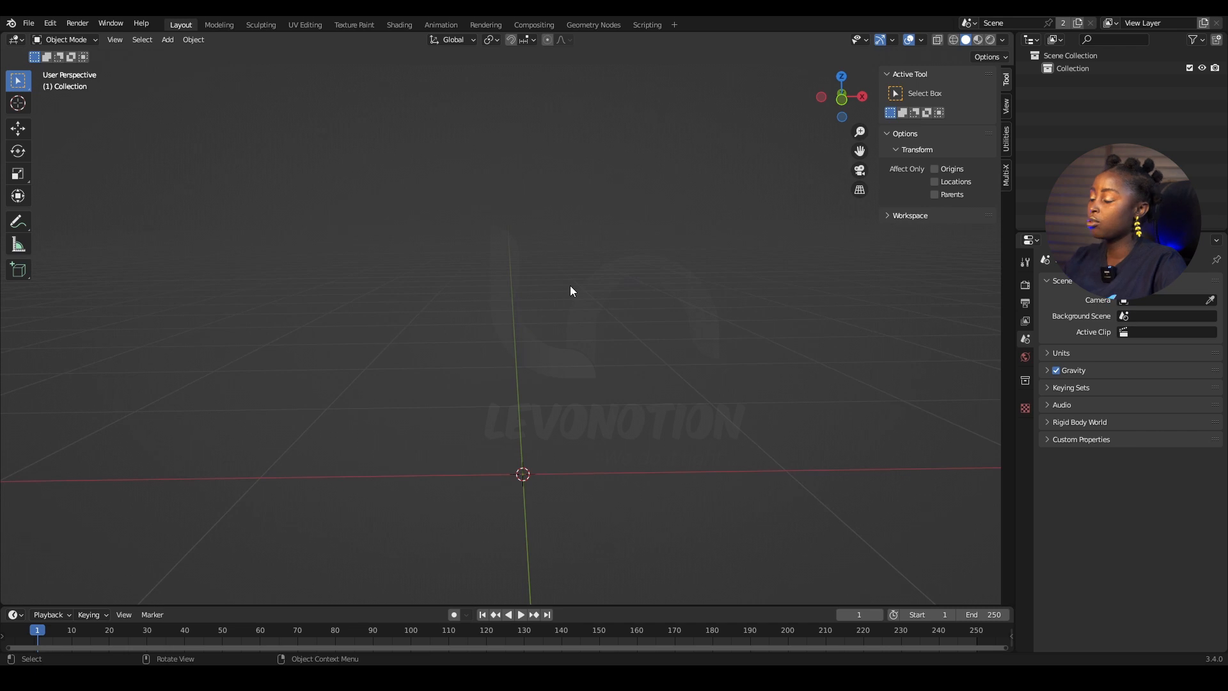
key(KP_1)
click(128, 676)
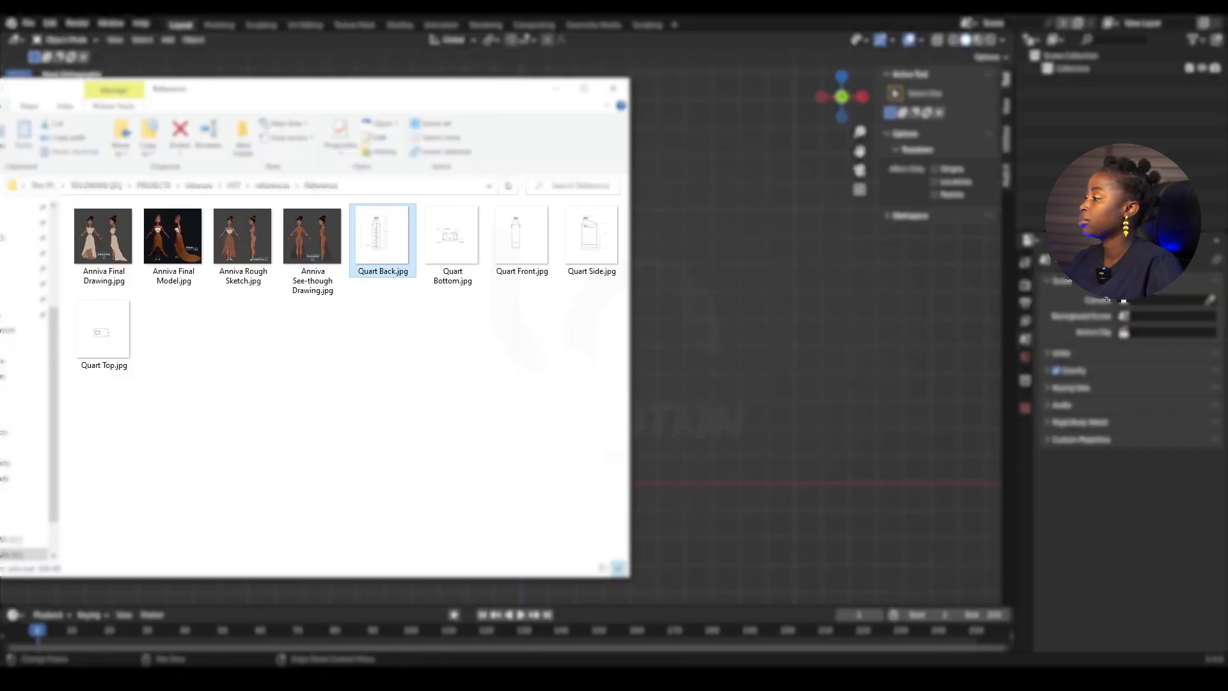
drag(538, 249, 688, 348)
scroll(680, 342, down, 5)
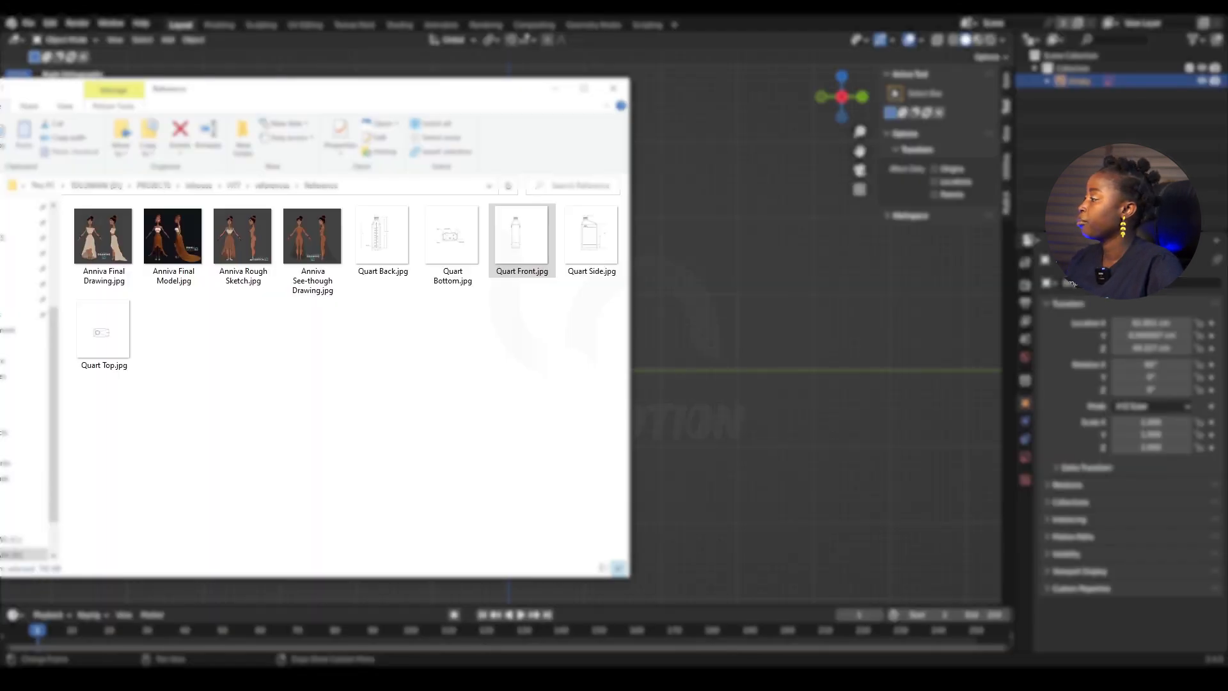
click(593, 243)
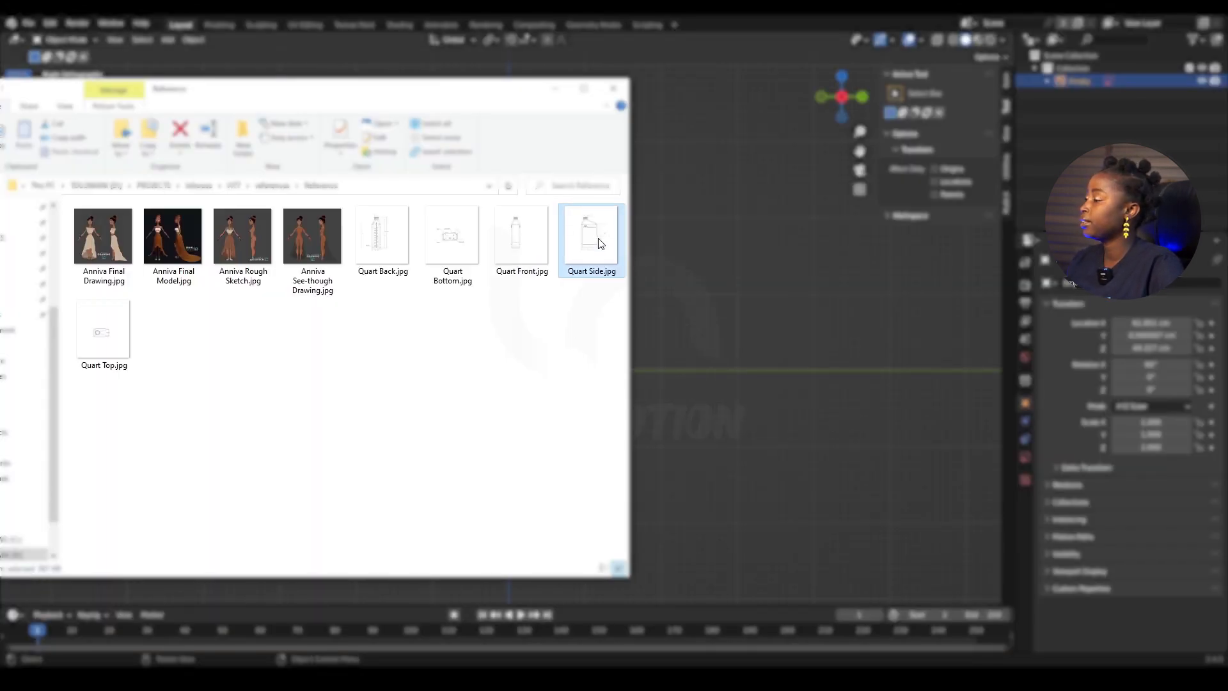
drag(719, 312, 716, 307)
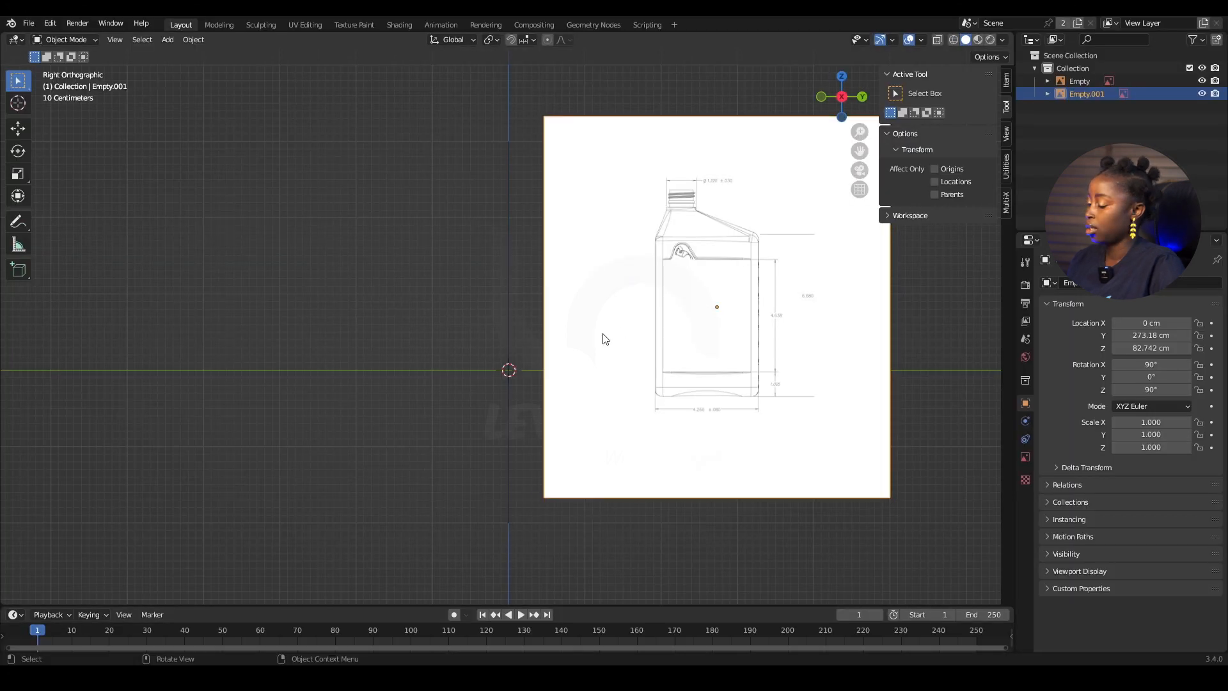
Step: Import Quart Back.jpg as a reference image in the back orthographic view and Quart Top.jpg in the top orthographic view
key(KP_1)
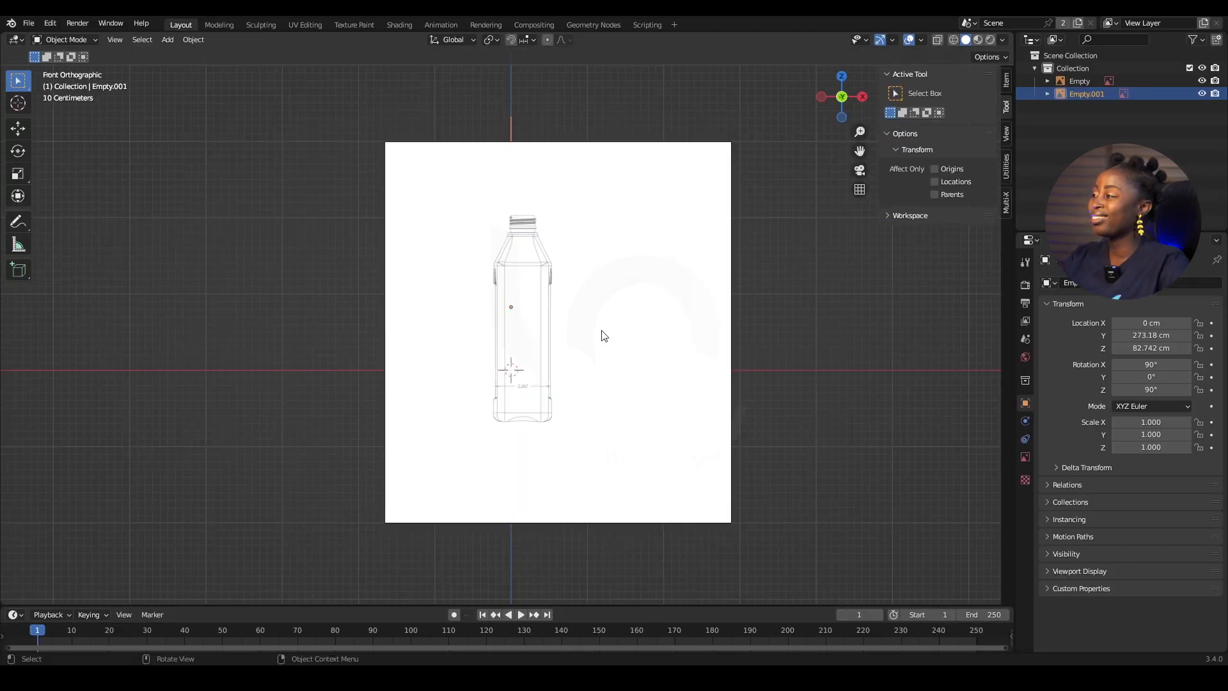
key(ctrl+KP_1)
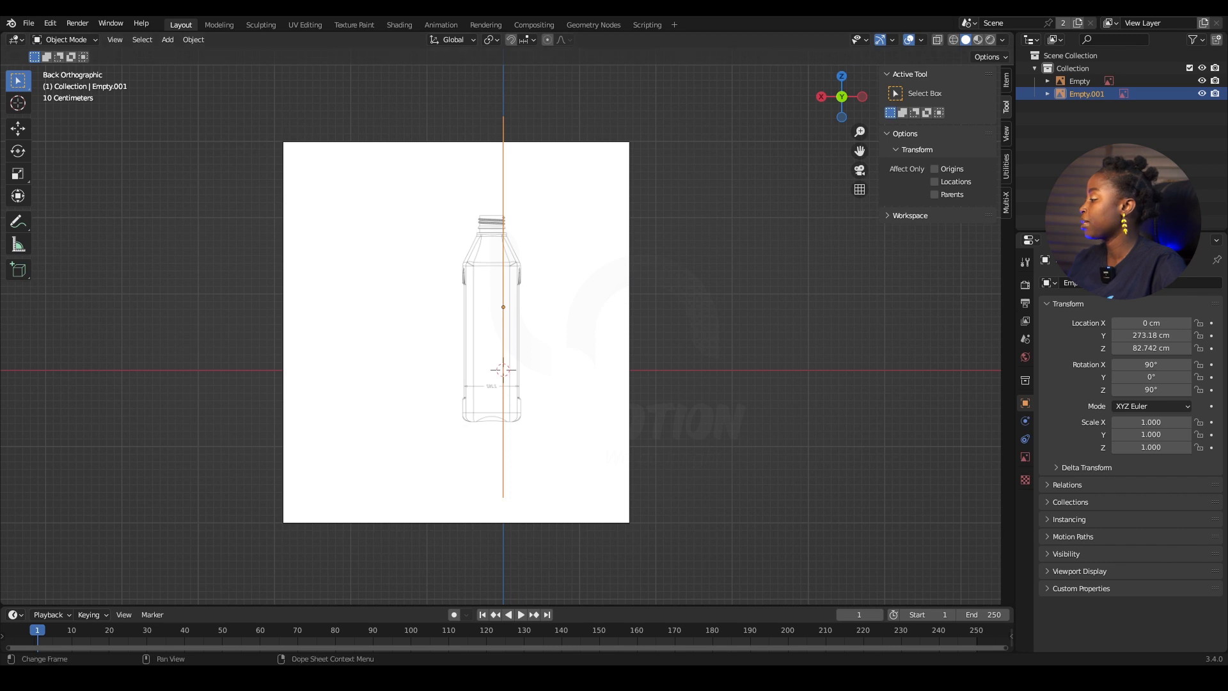
click(80, 677)
drag(384, 274, 695, 294)
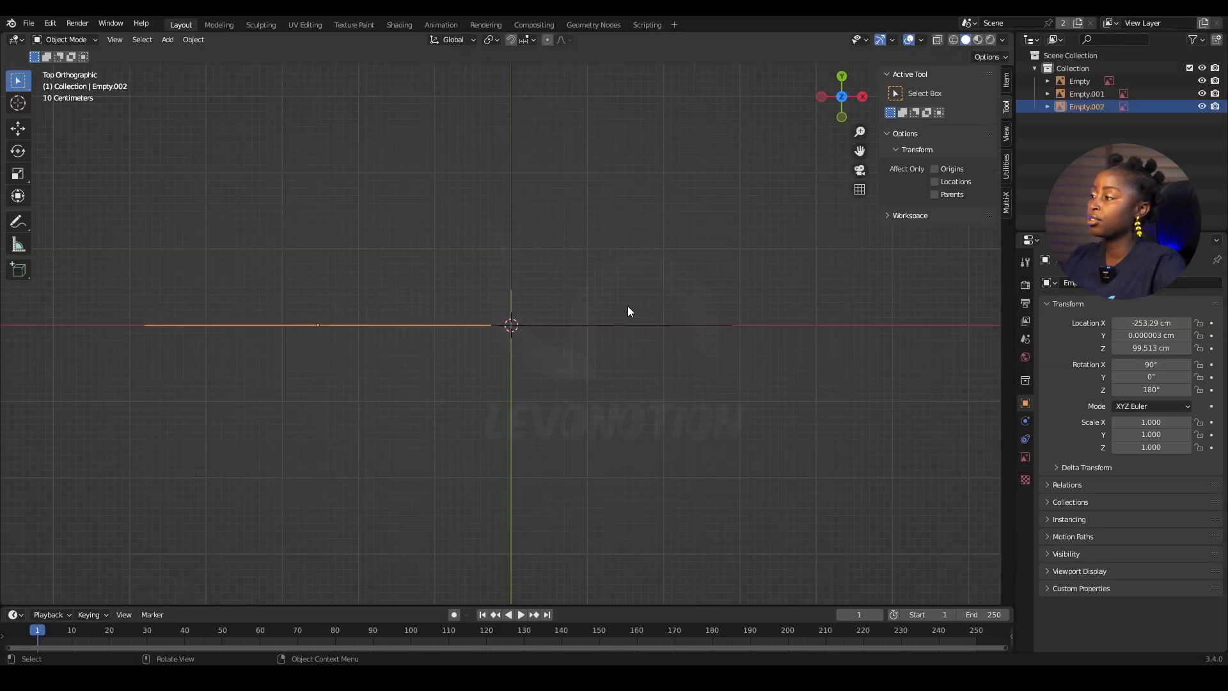
key(KP_7)
click(80, 677)
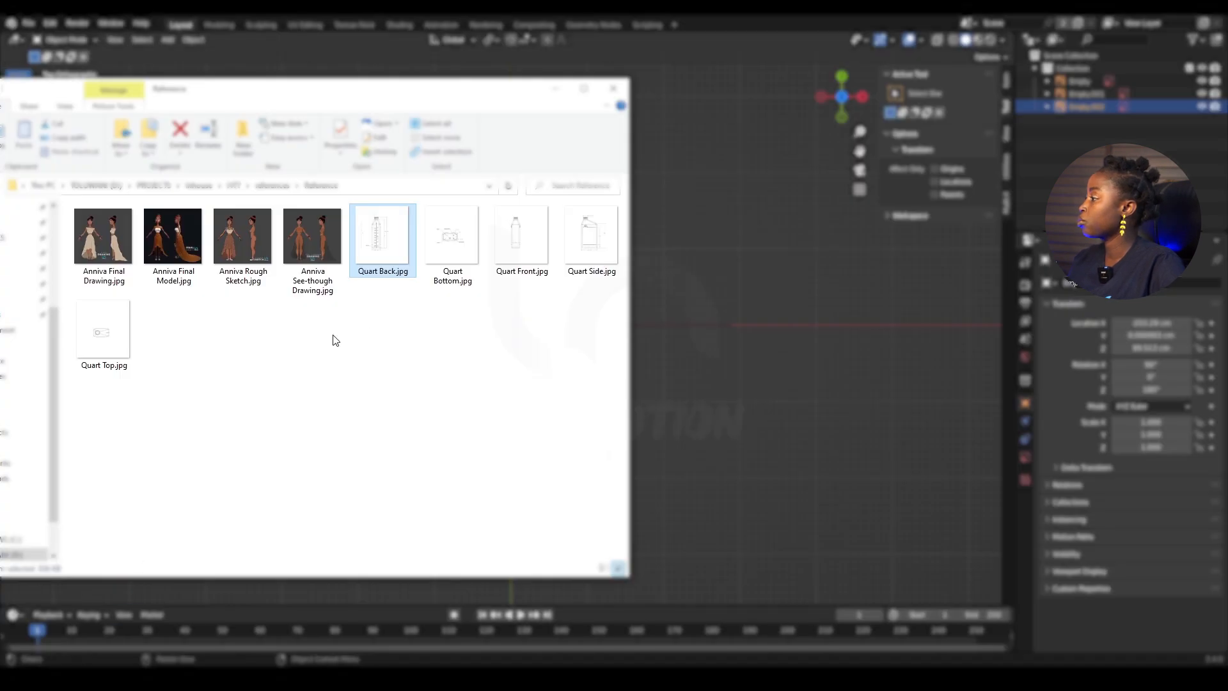
drag(102, 330, 685, 307)
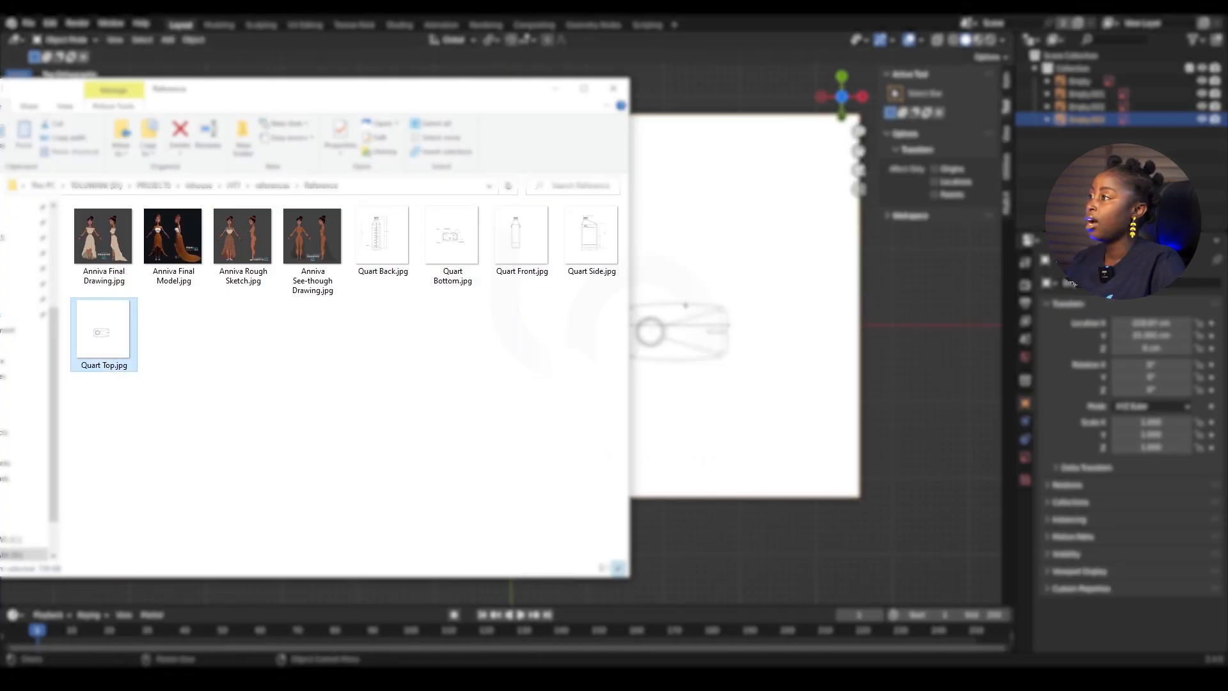
Step: Rename the top-view reference image, Empty.003, as Top
click(908, 186)
double_click(1090, 119)
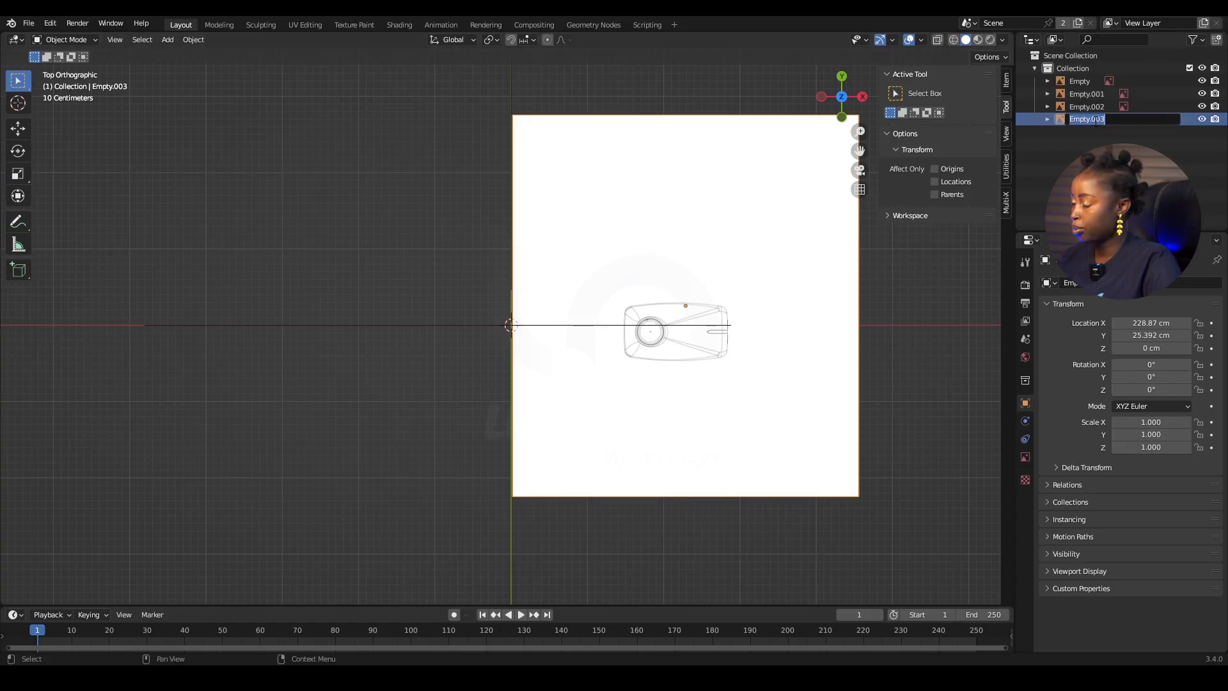
text(Top)
key(Return)
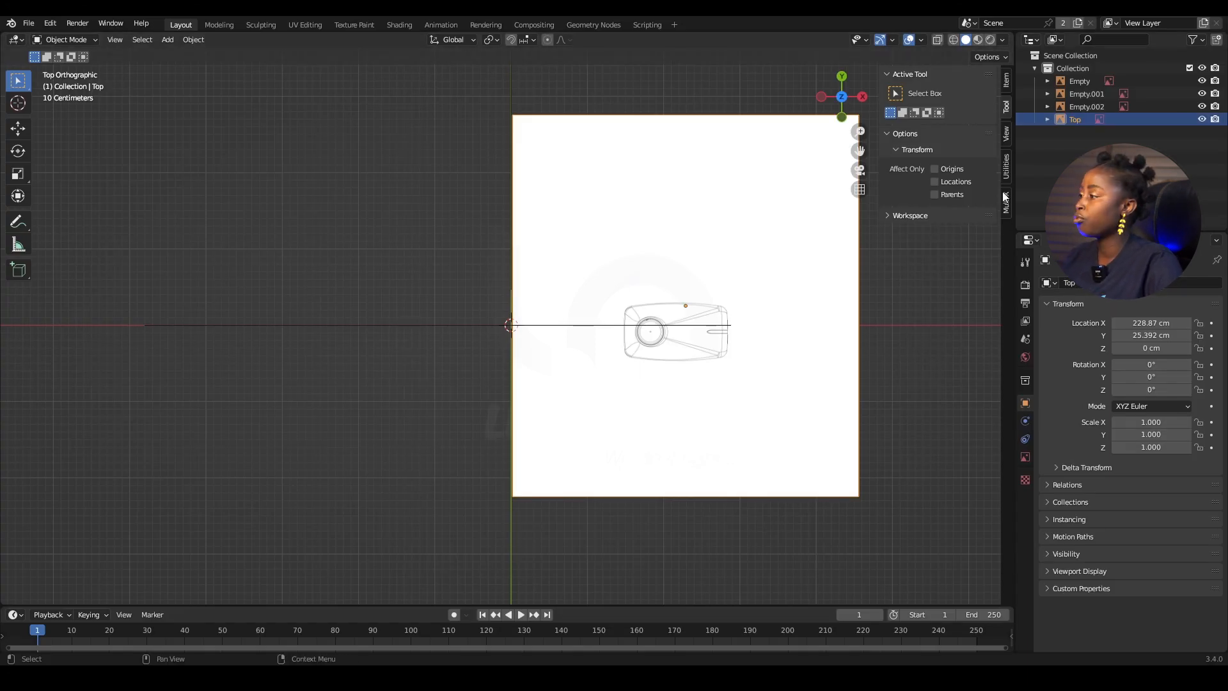
Step: Select the reference image holding the back drawing, Empty.002, and rename it as Back
middle_drag(640, 320, 652, 239)
scroll(652, 238, down, 2)
click(383, 288)
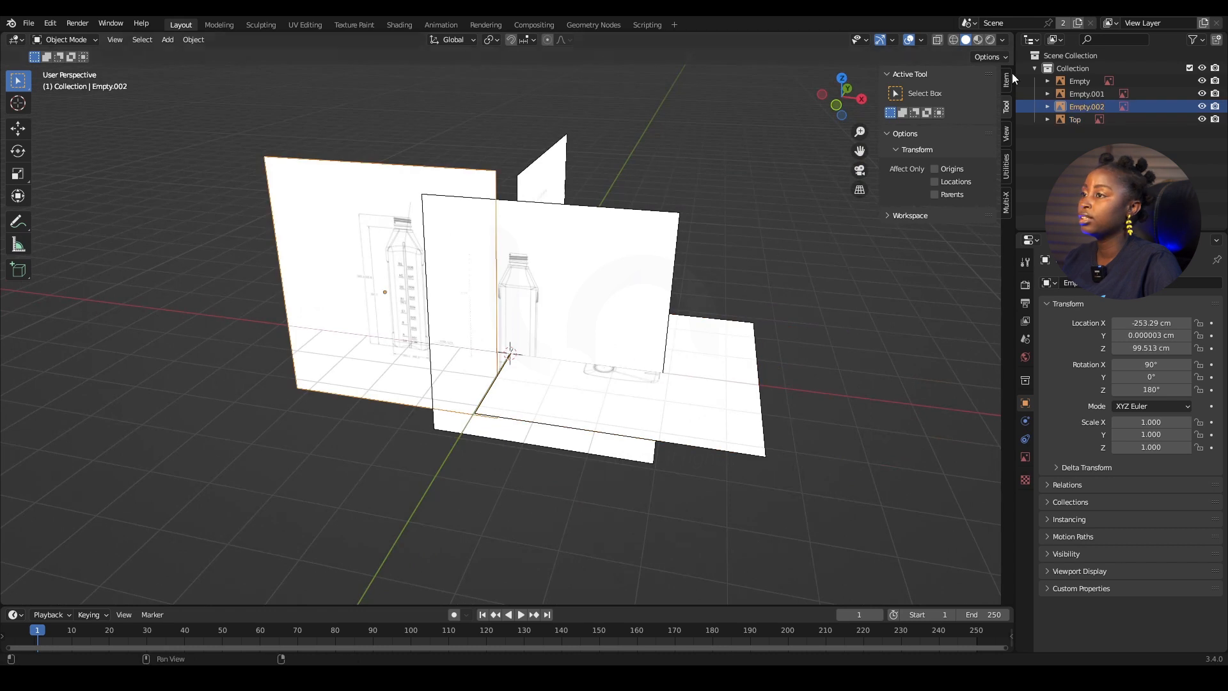
double_click(1090, 106)
text(Back)
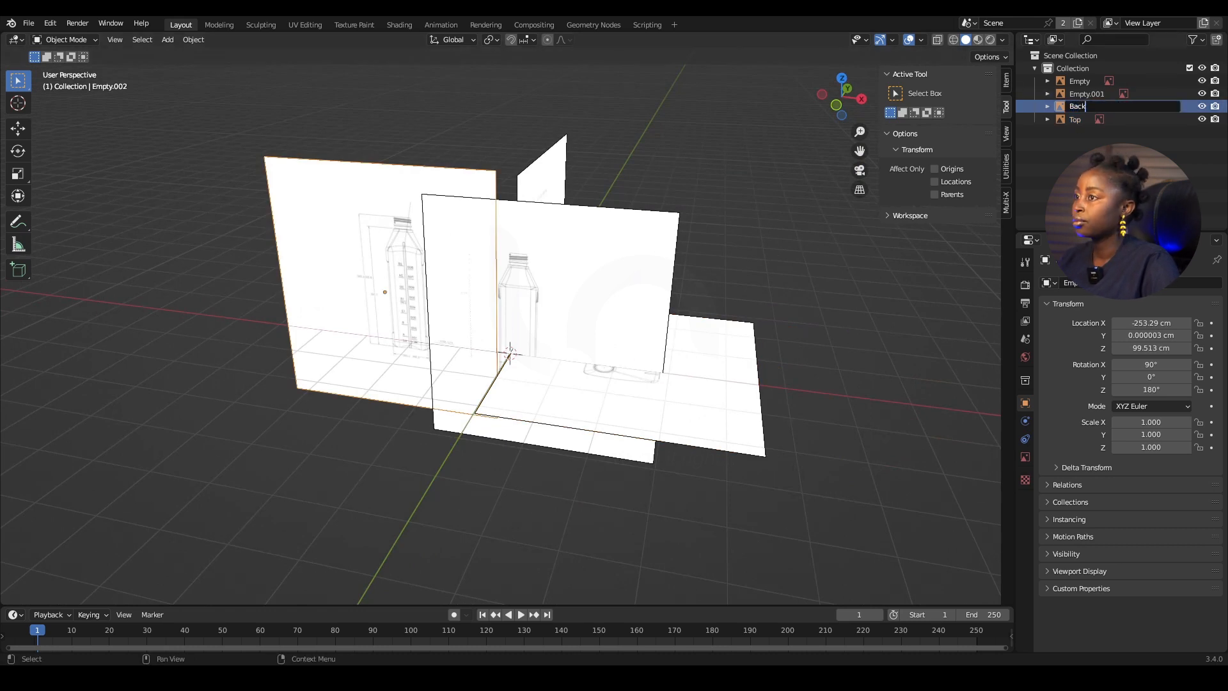
key(Return)
Step: Select the reference image holding the side drawing, Empty.001, and rename it as Side
mouse_move(713, 251)
middle_down()
mouse_move(562, 301)
mouse_move(721, 261)
middle_up()
click(720, 261)
double_click(1079, 111)
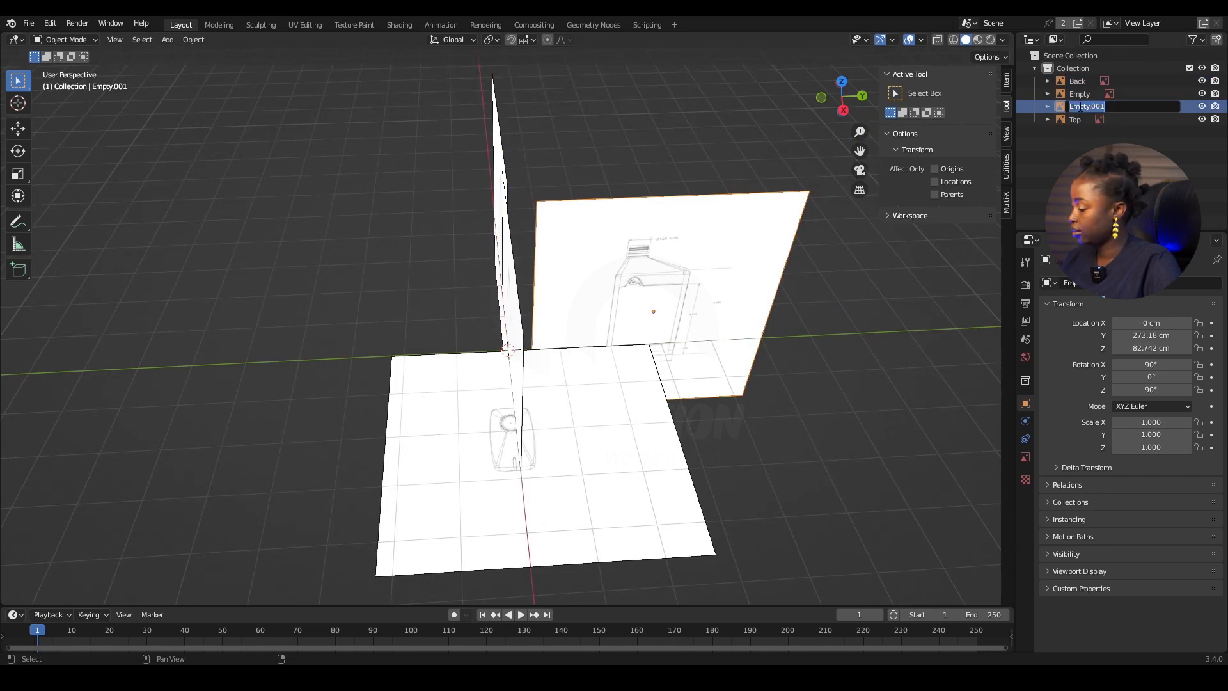
text(Sider)
key(Return)
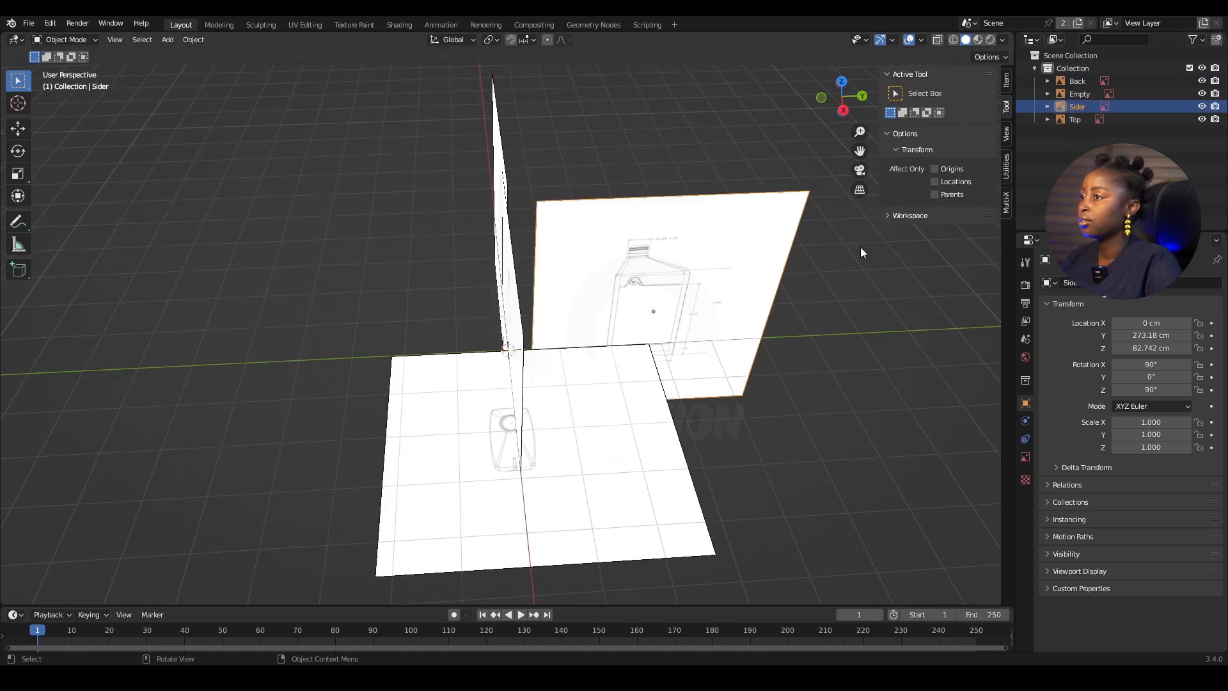
double_click(1096, 105)
text(Side)
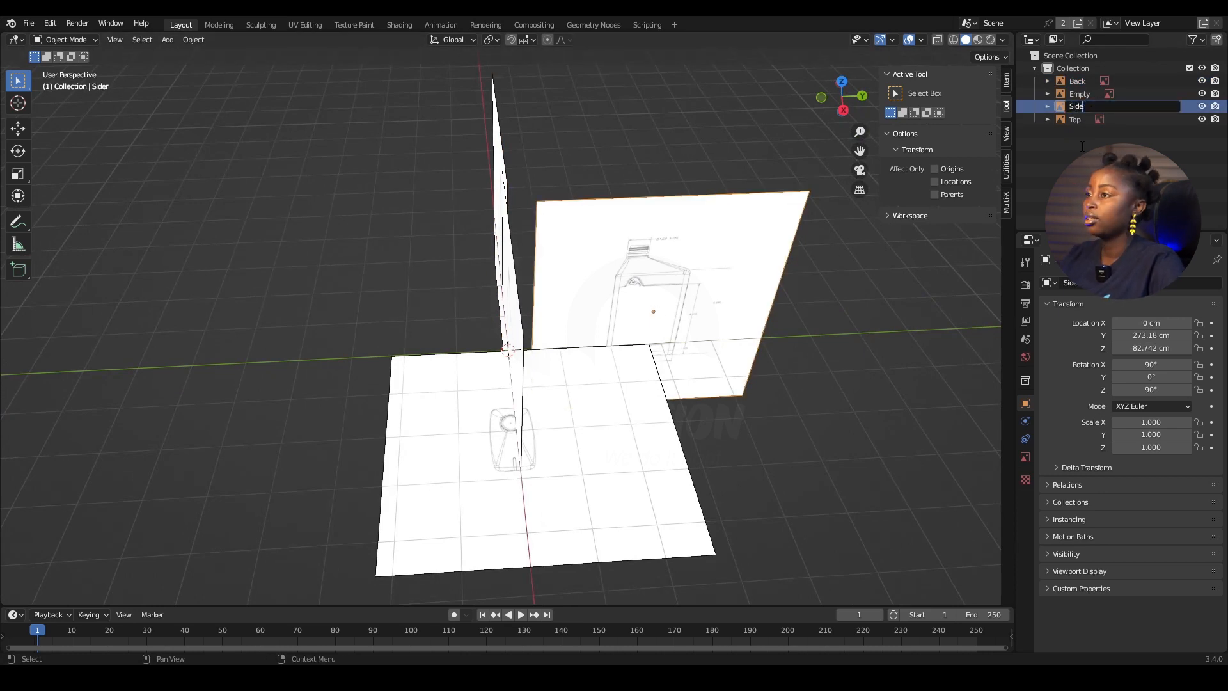
key(Return)
Step: Select the remaining reference image, Empty, which holds the front drawing, and rename it as Front
middle_drag(685, 337, 606, 423)
click(1075, 119)
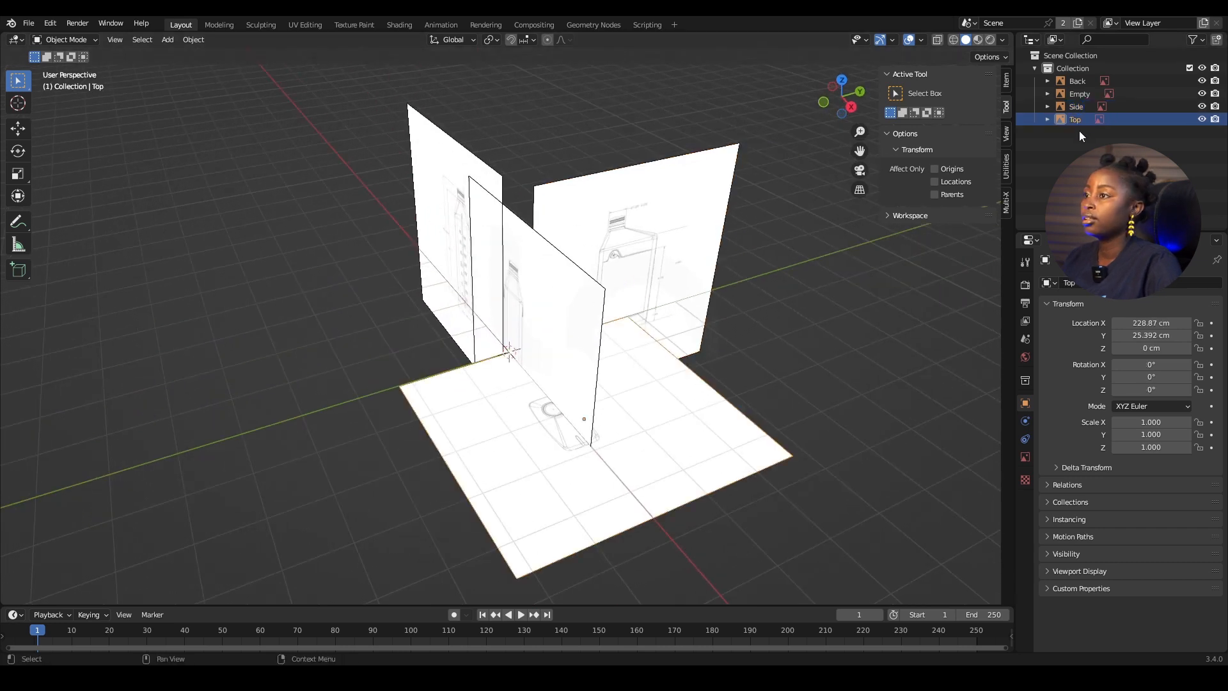
middle_drag(657, 359, 726, 324)
click(1079, 94)
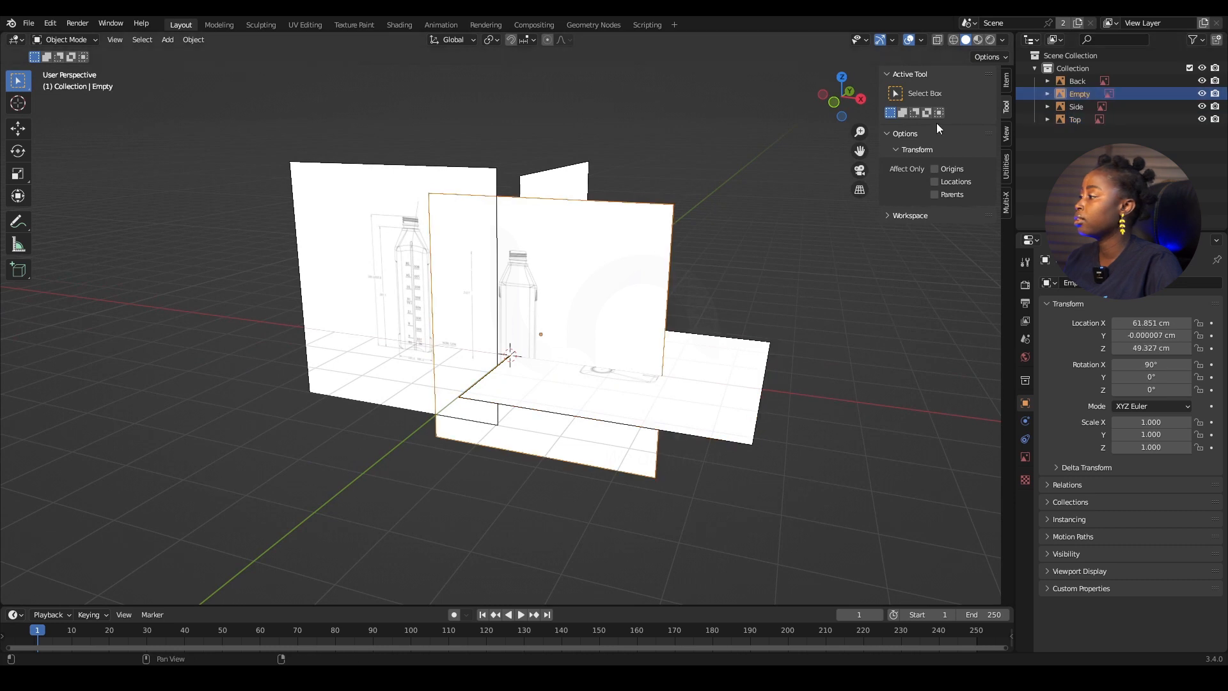
middle_drag(614, 288, 637, 287)
double_click(1079, 94)
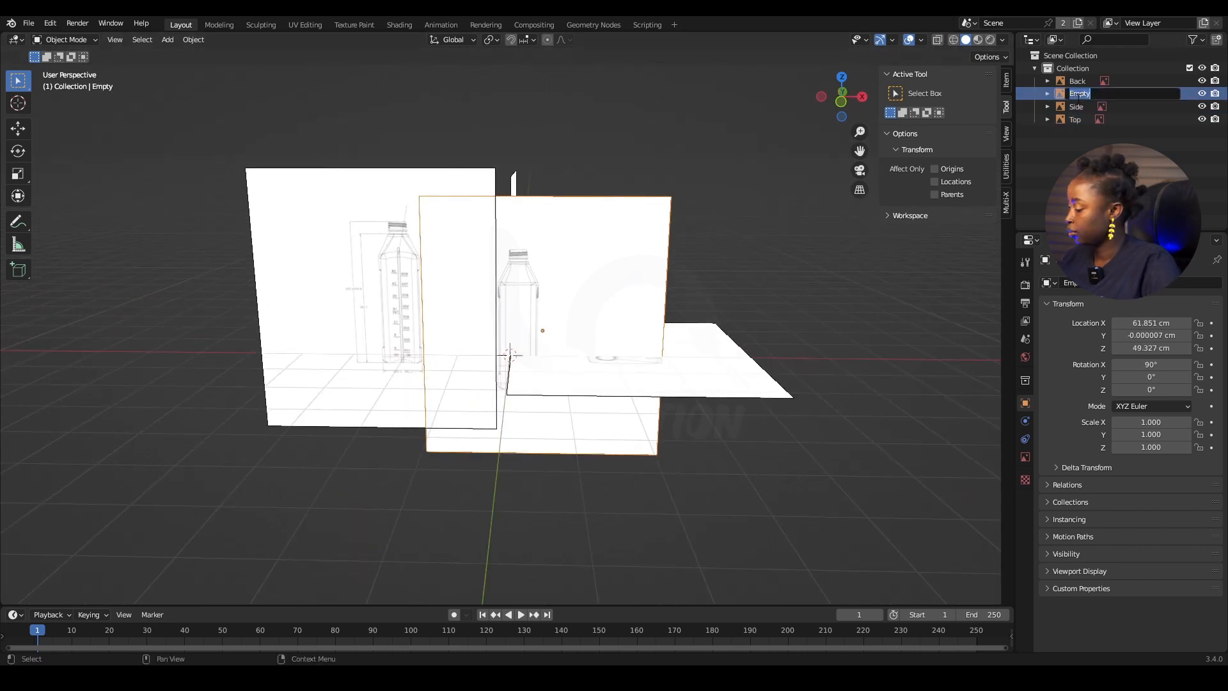
text(Front)
key(Return)
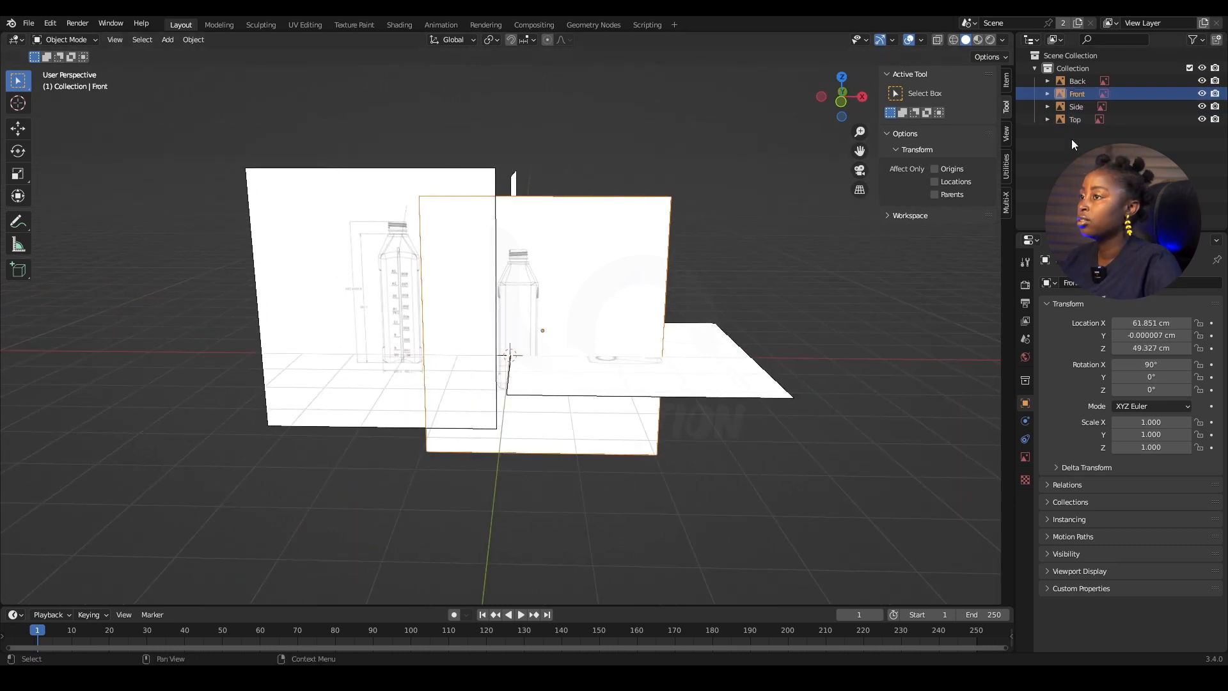
Step: Try to import Quart Bottom.jpg as a reference image in the bottom orthographic view
middle_drag(523, 471, 460, 607)
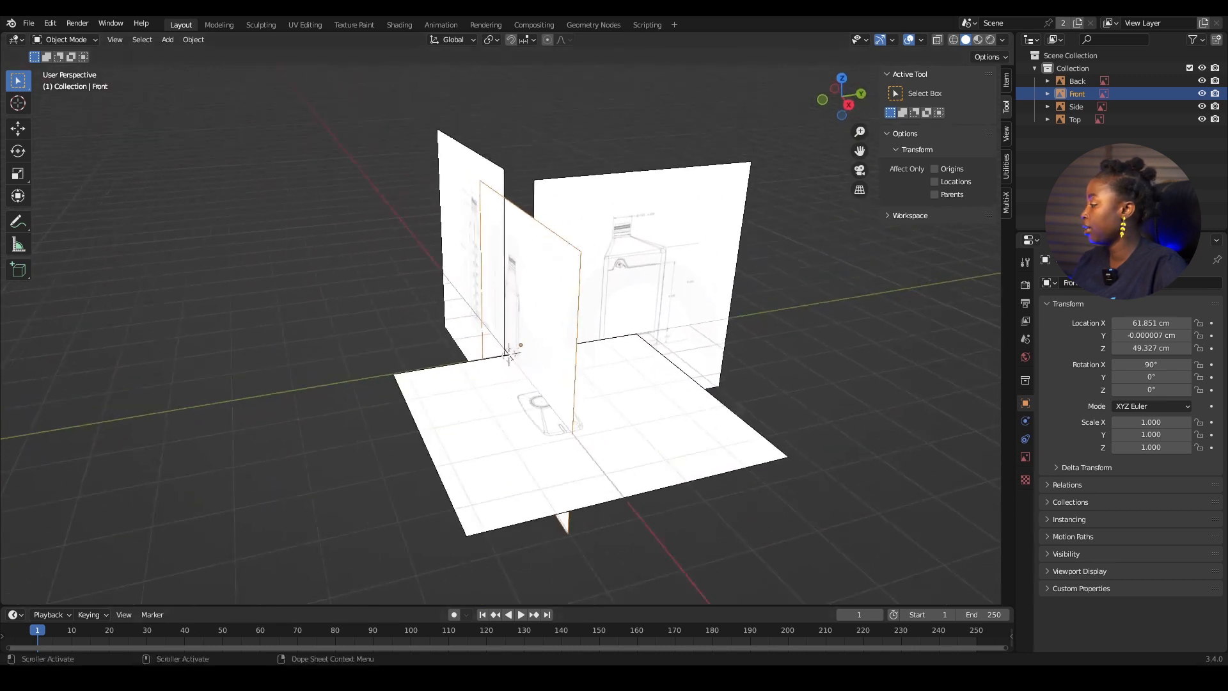
key(alt+Tab)
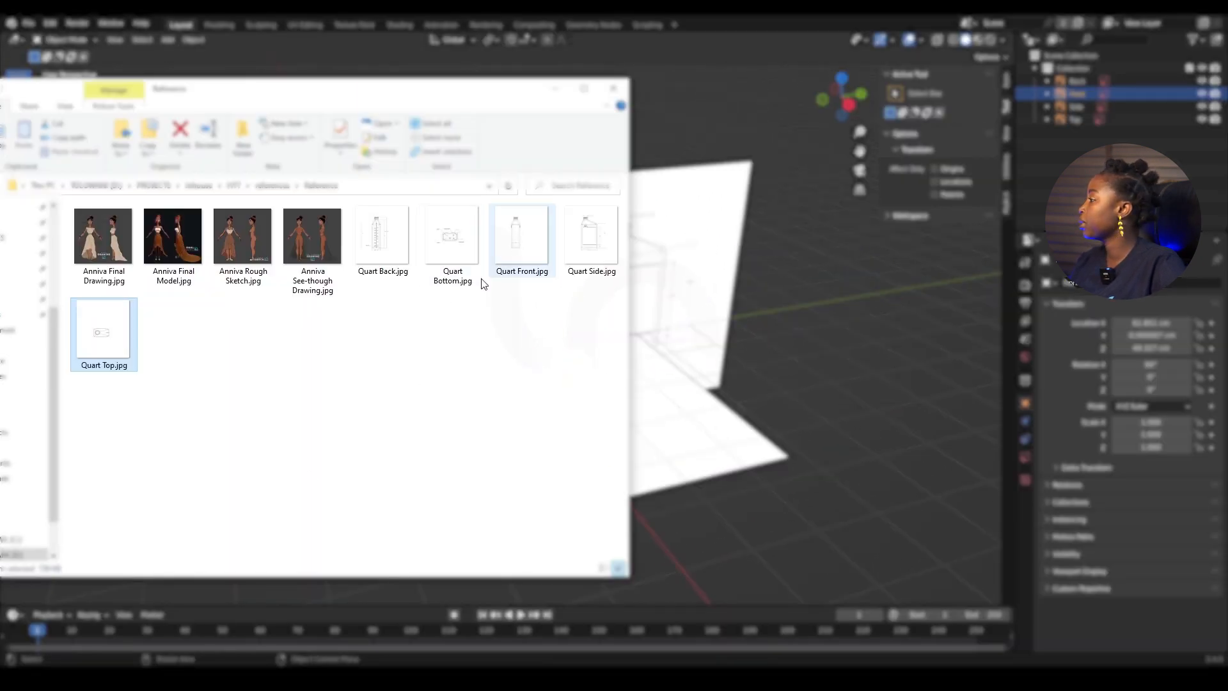
click(455, 248)
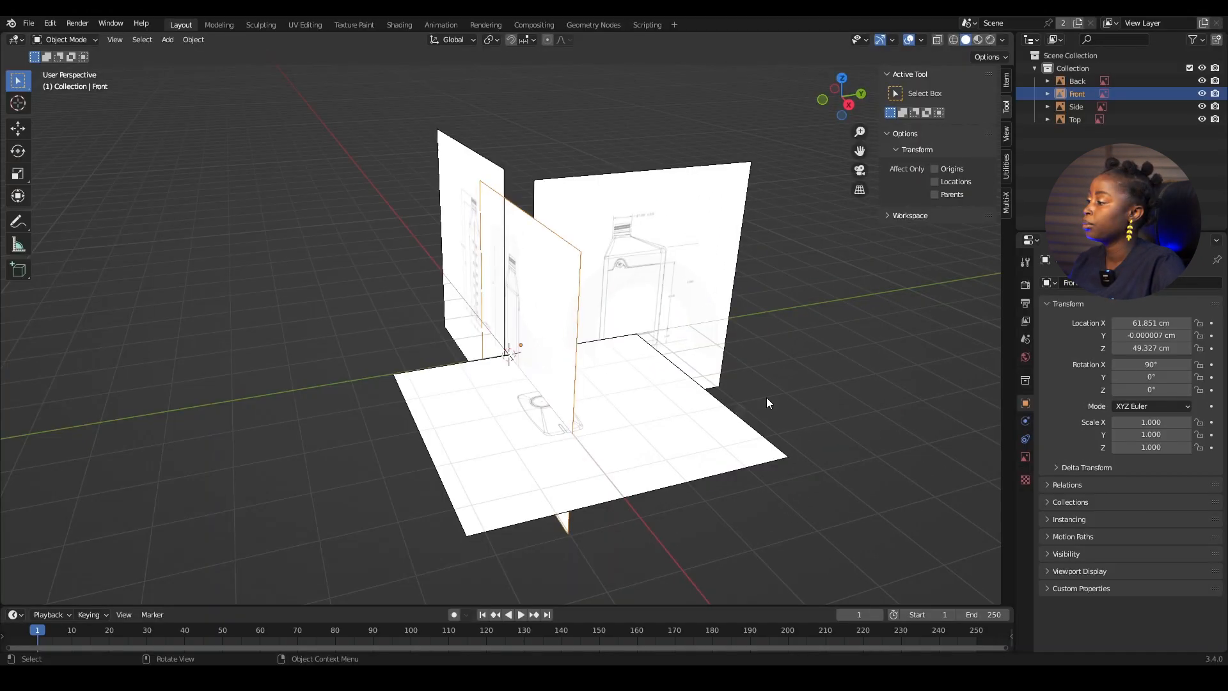
key(KP_7)
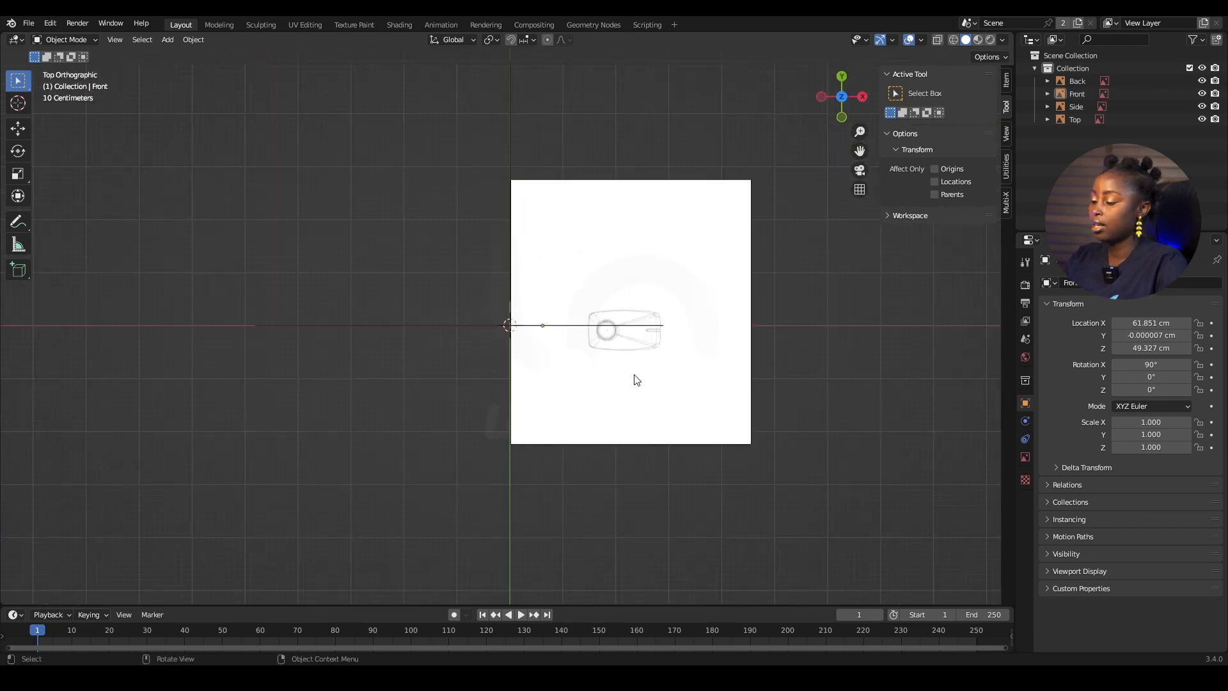
key(ctrl+KP_7)
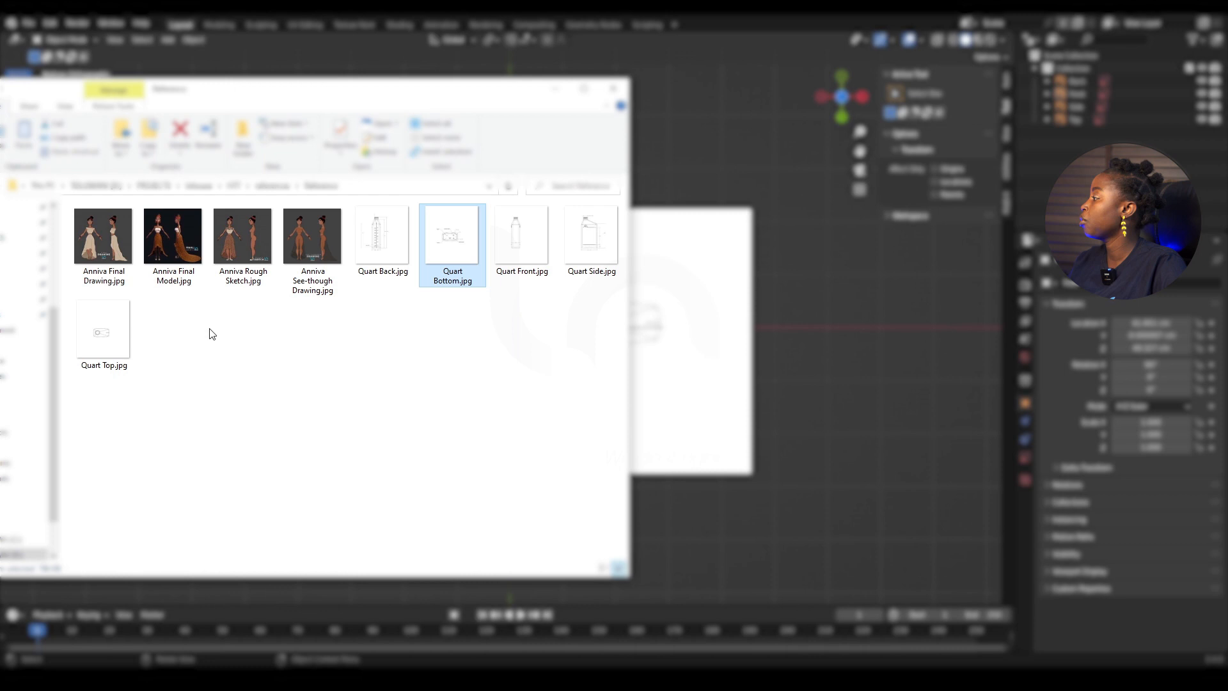
click(120, 346)
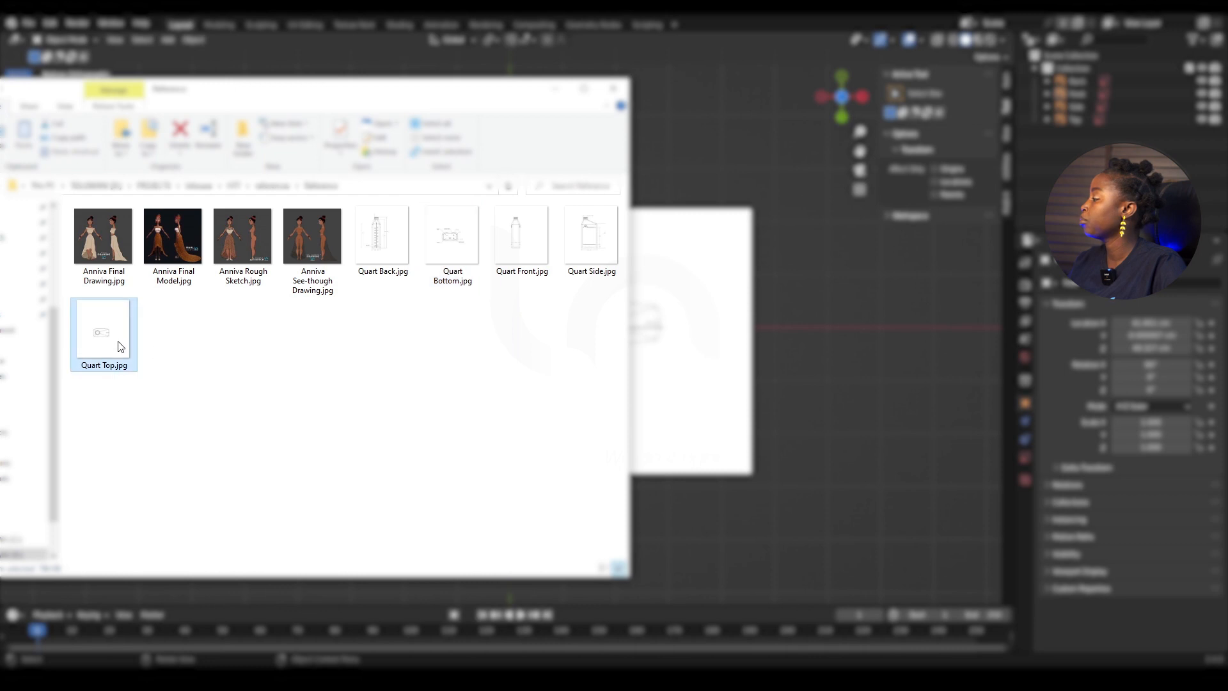
click(453, 241)
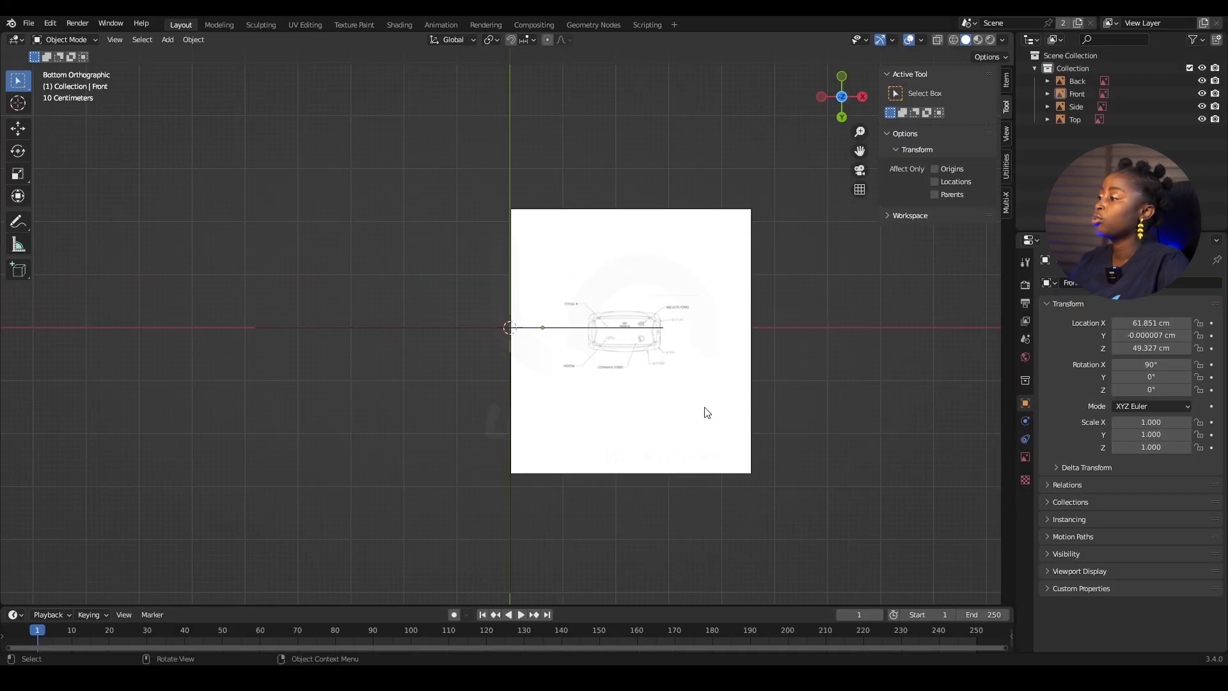
Step: Restore Quart Top.jpg on the Top reference image in the top orthographic view
middle_drag(704, 412, 556, 343)
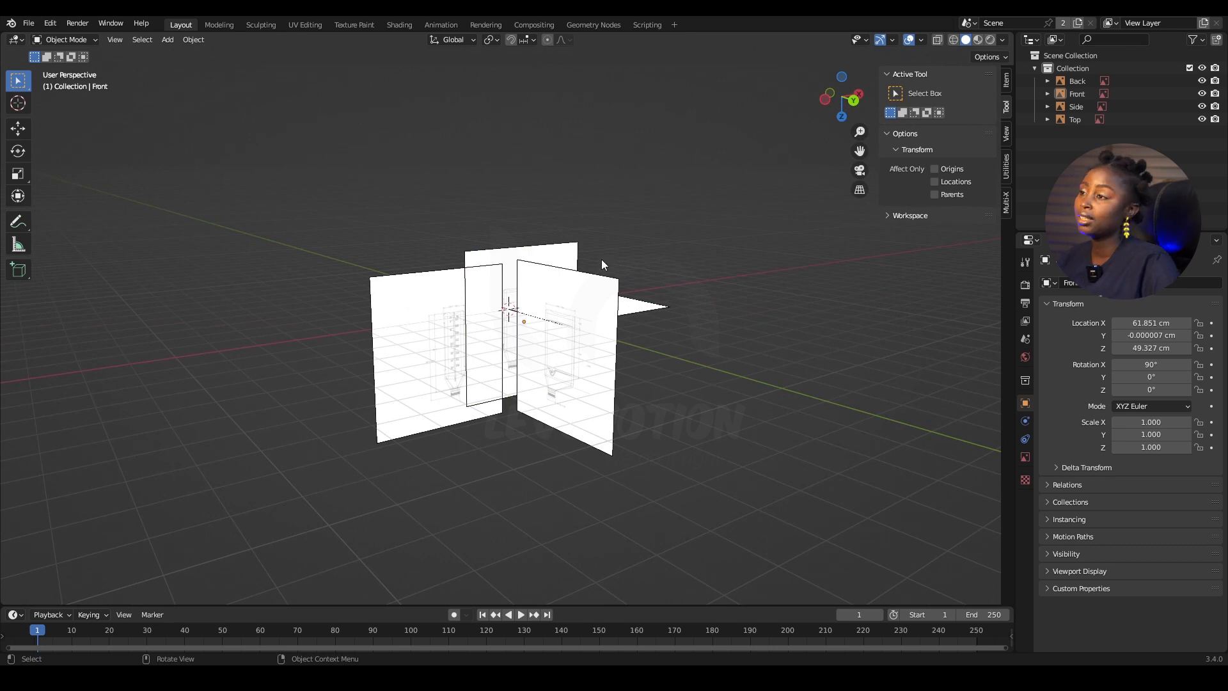
middle_drag(803, 266, 888, 200)
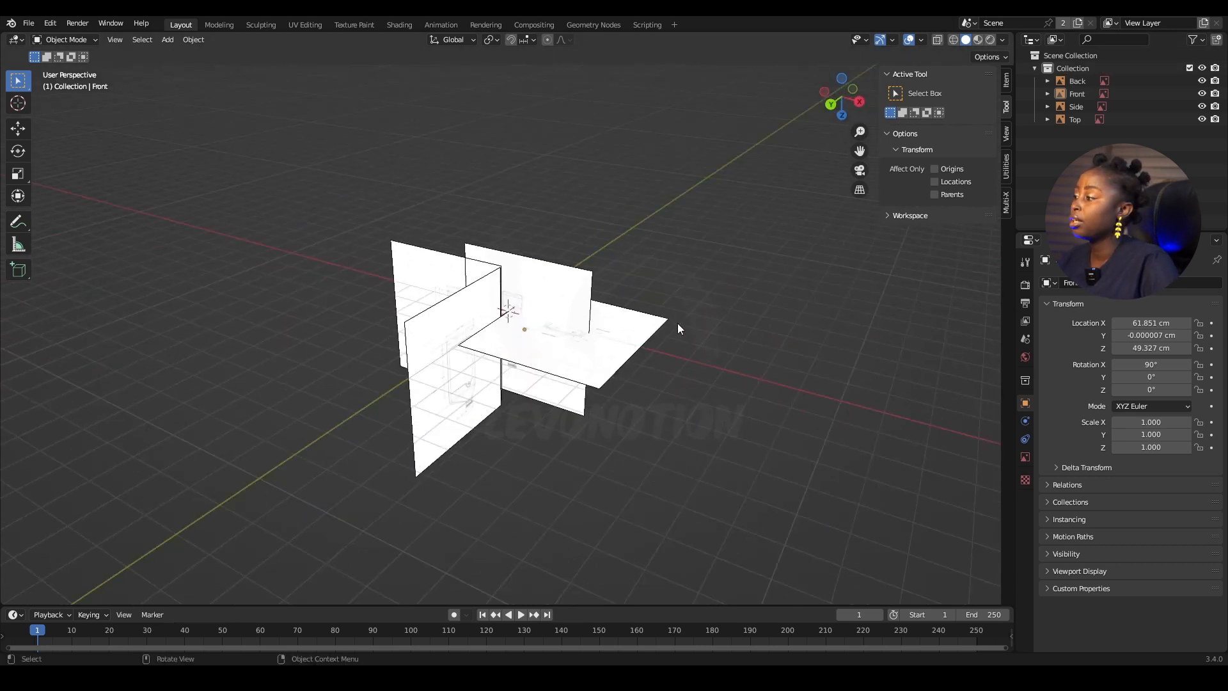
middle_drag(677, 328, 580, 361)
middle_drag(511, 326, 616, 394)
scroll(624, 387, up, 2)
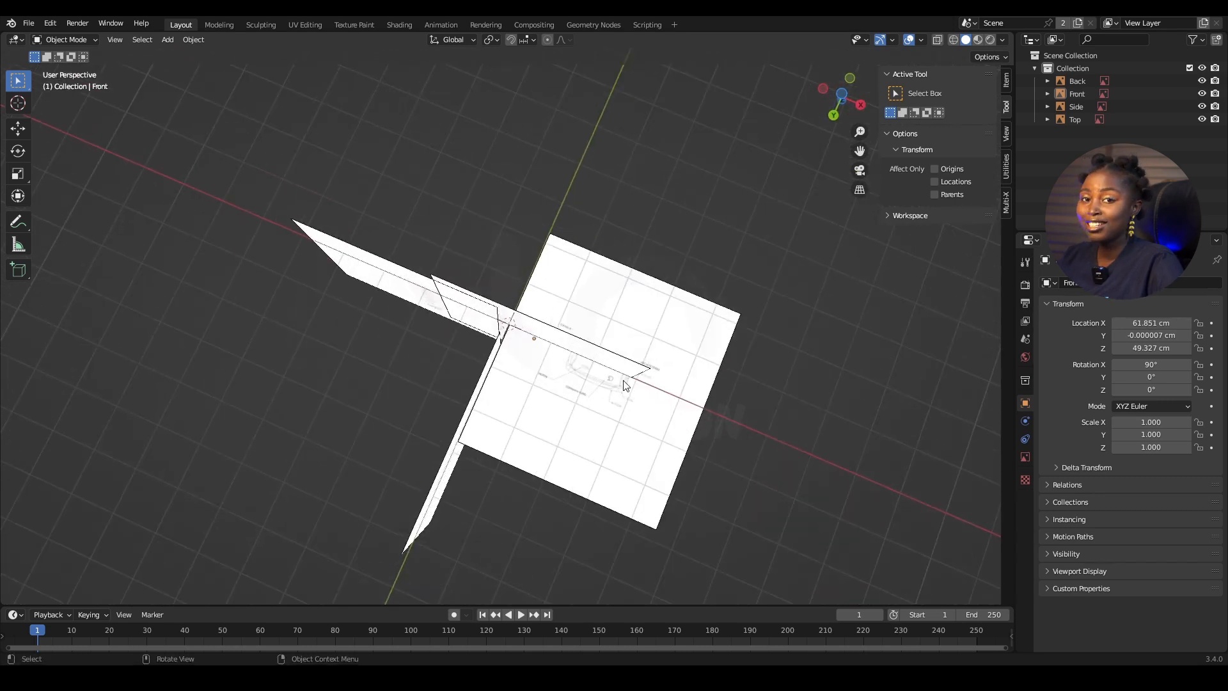
middle_drag(649, 401, 529, 360)
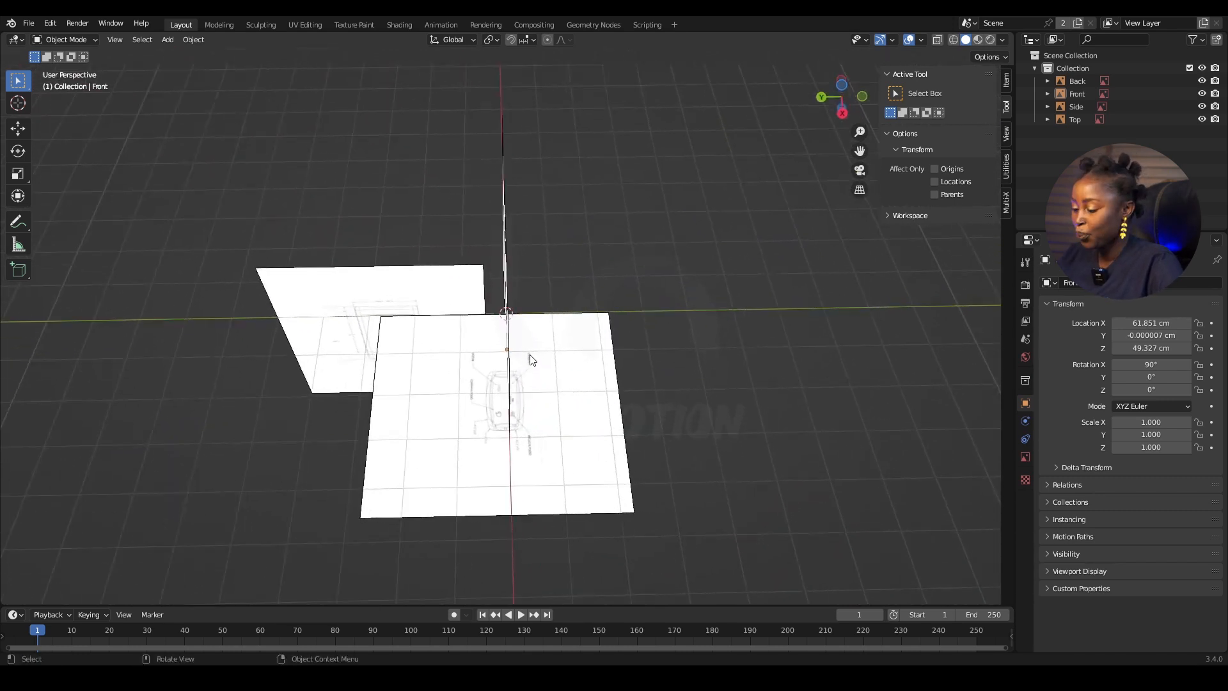
key(KP_7)
click(663, 350)
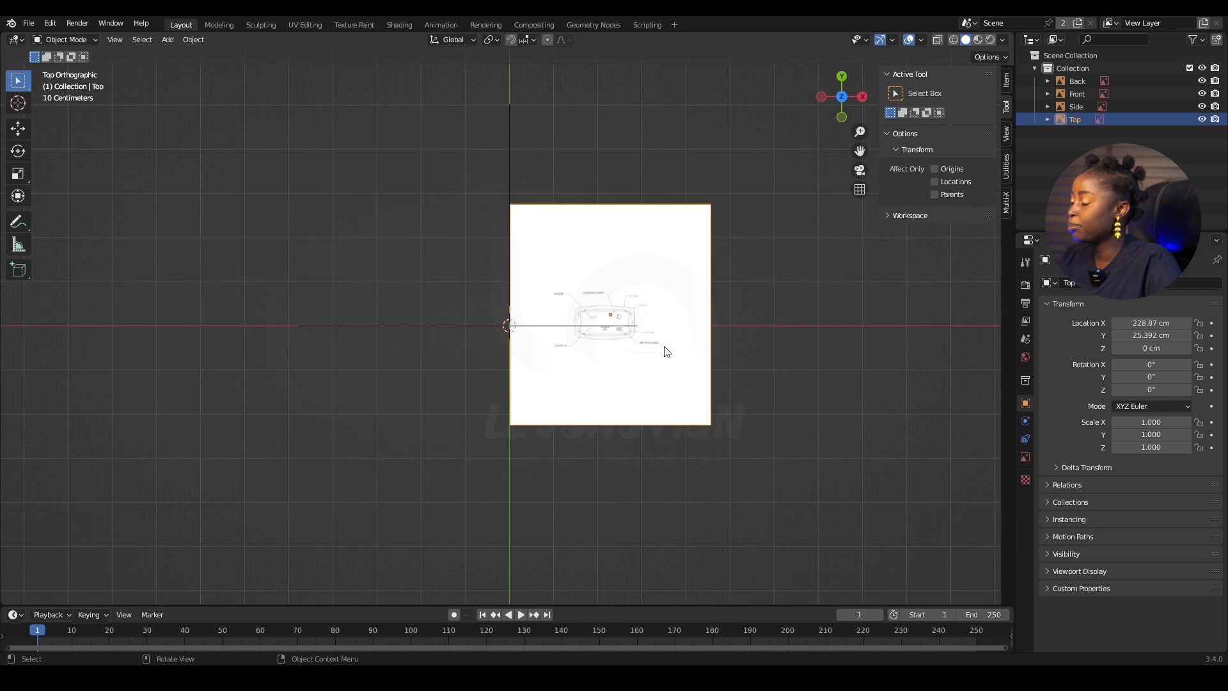
scroll(665, 345, up, 3)
shift+middle_drag(688, 359, 651, 365)
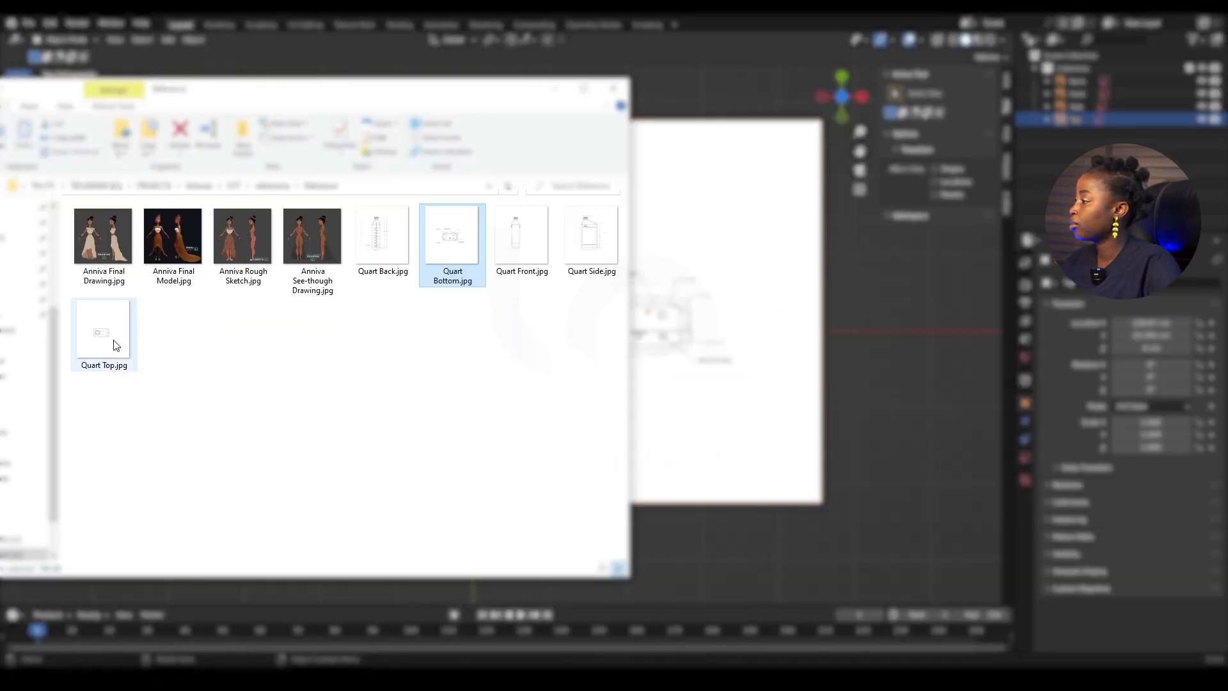
click(116, 346)
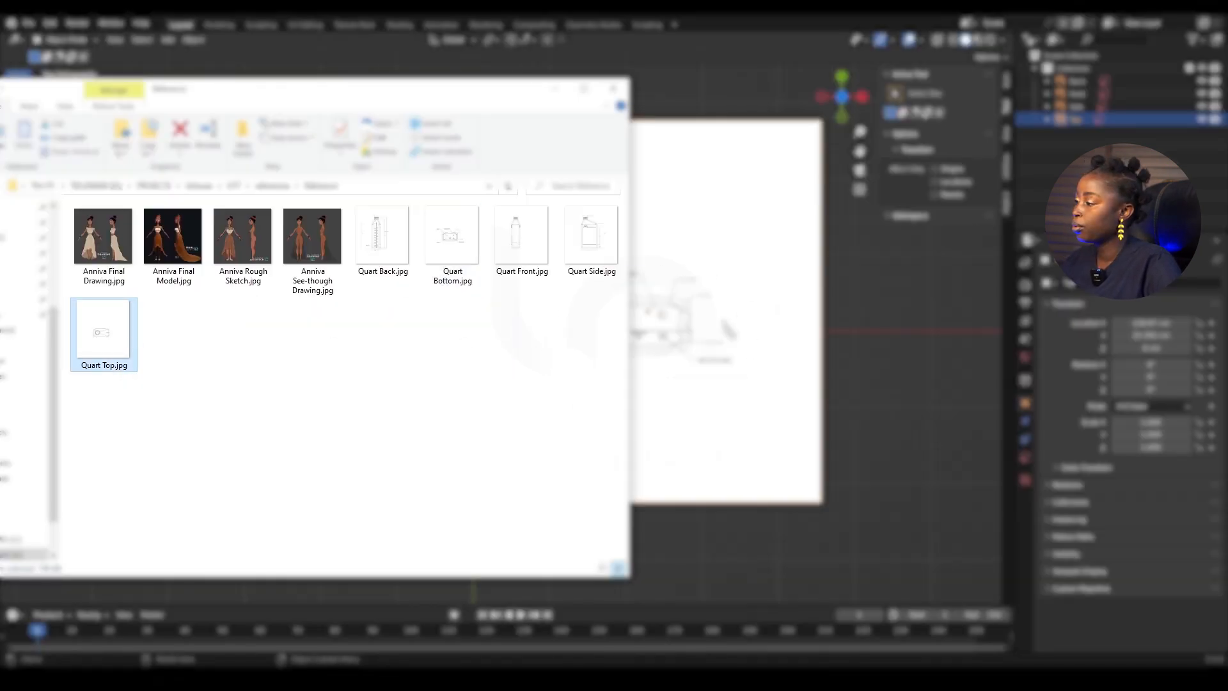
Step: Import Quart Bottom.jpg onto empty space beside the top drawing as a separate reference image and rename it as Bottom
click(458, 238)
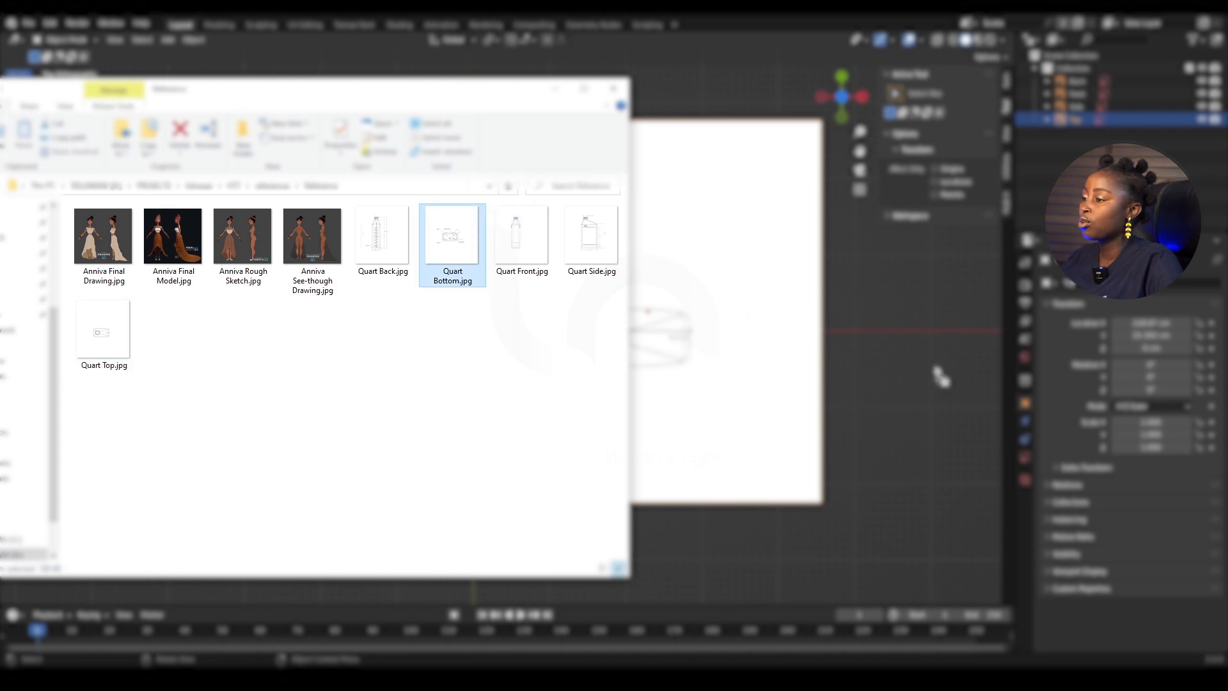
drag(943, 369, 943, 370)
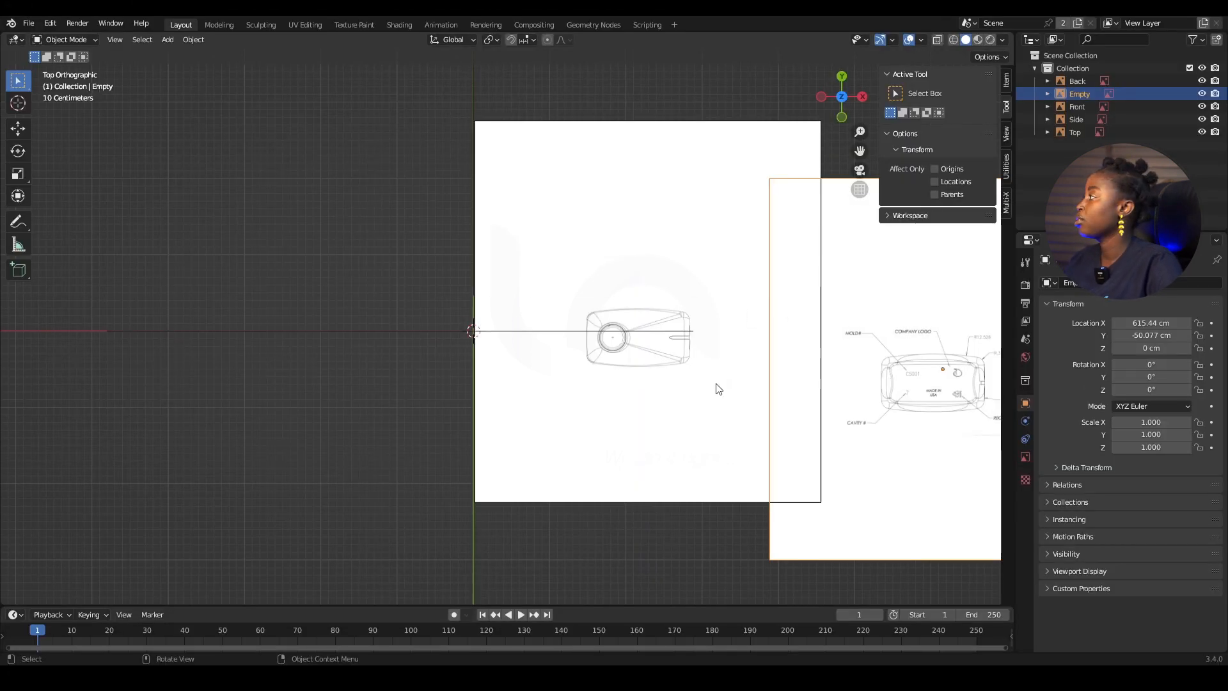
scroll(718, 389, down, 2)
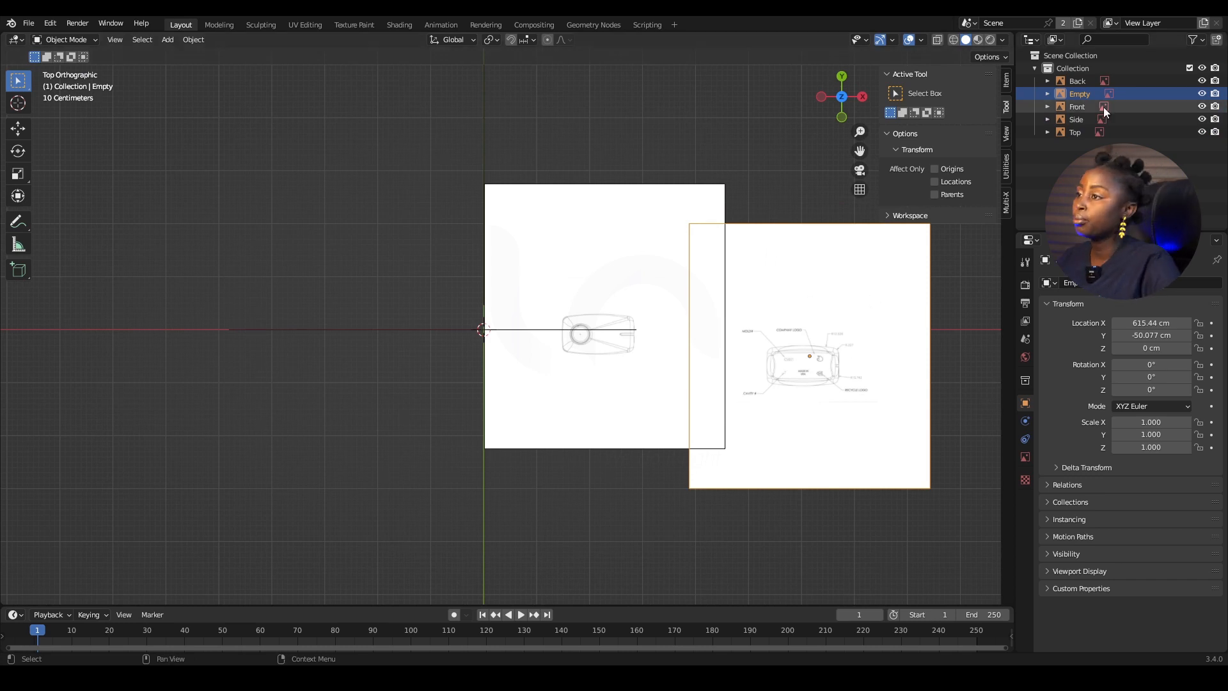
double_click(1079, 93)
text(Brt)
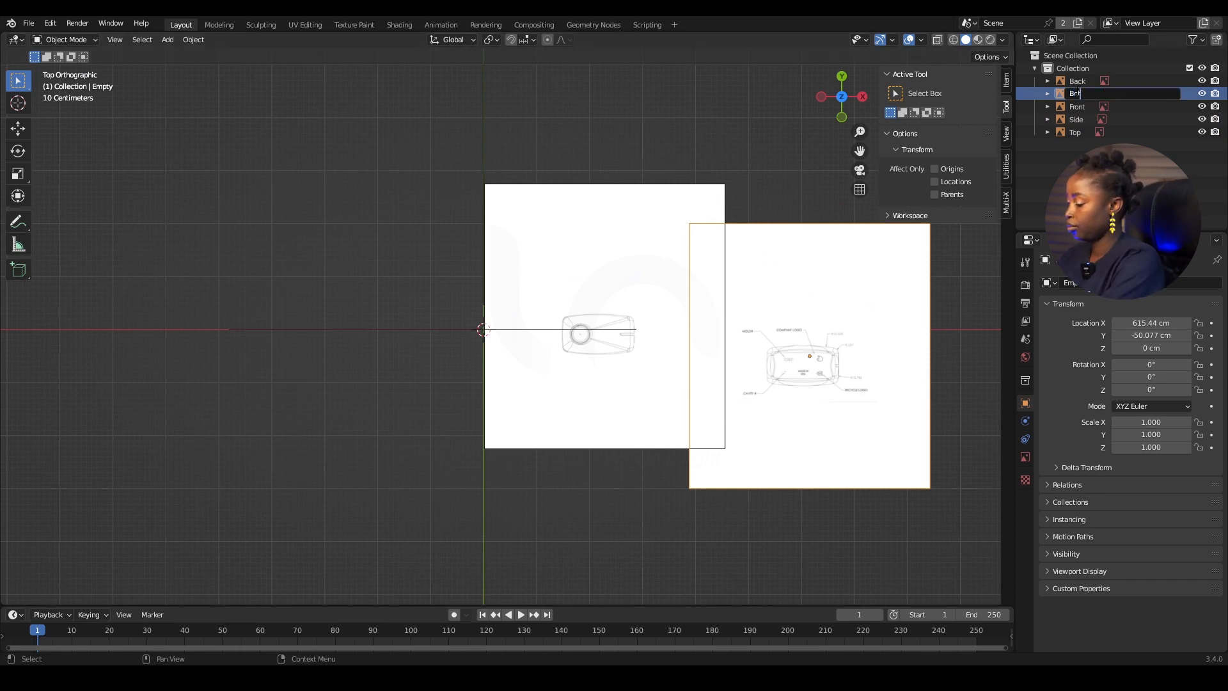
text(tom)
key(Return)
Step: Select all five reference images and clear their location to the world origin
scroll(612, 142, down, 2)
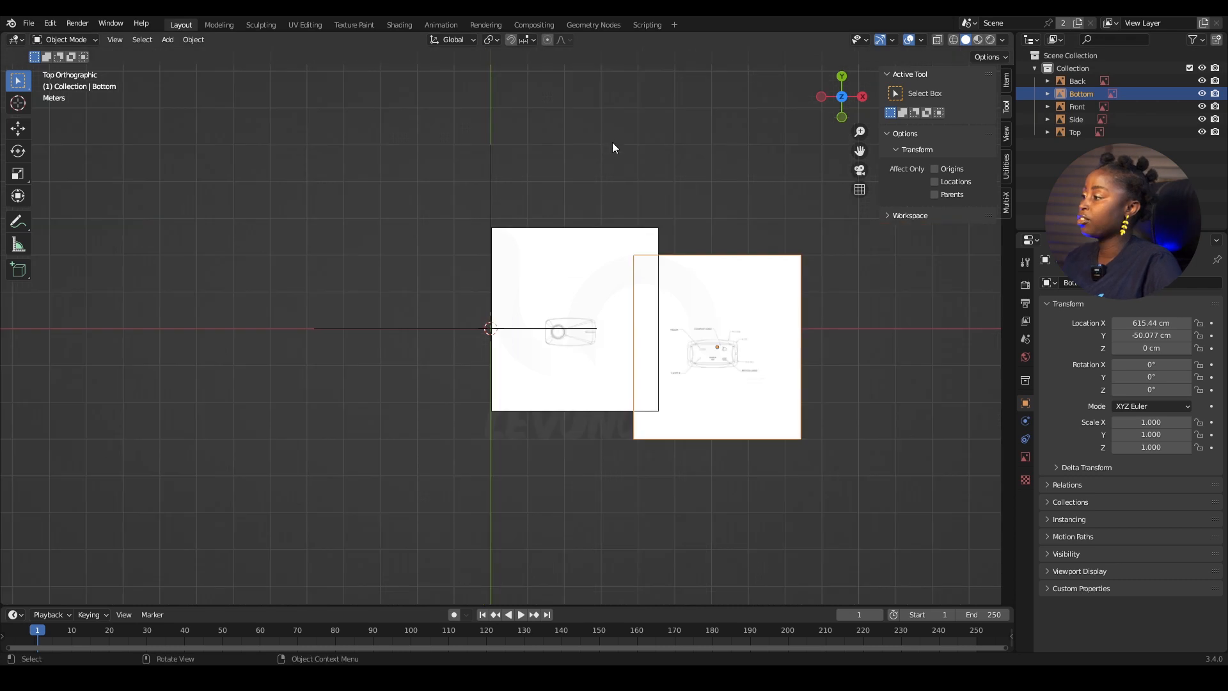
middle_drag(612, 142, 681, 349)
scroll(681, 353, down, 2)
drag(682, 353, 420, 264)
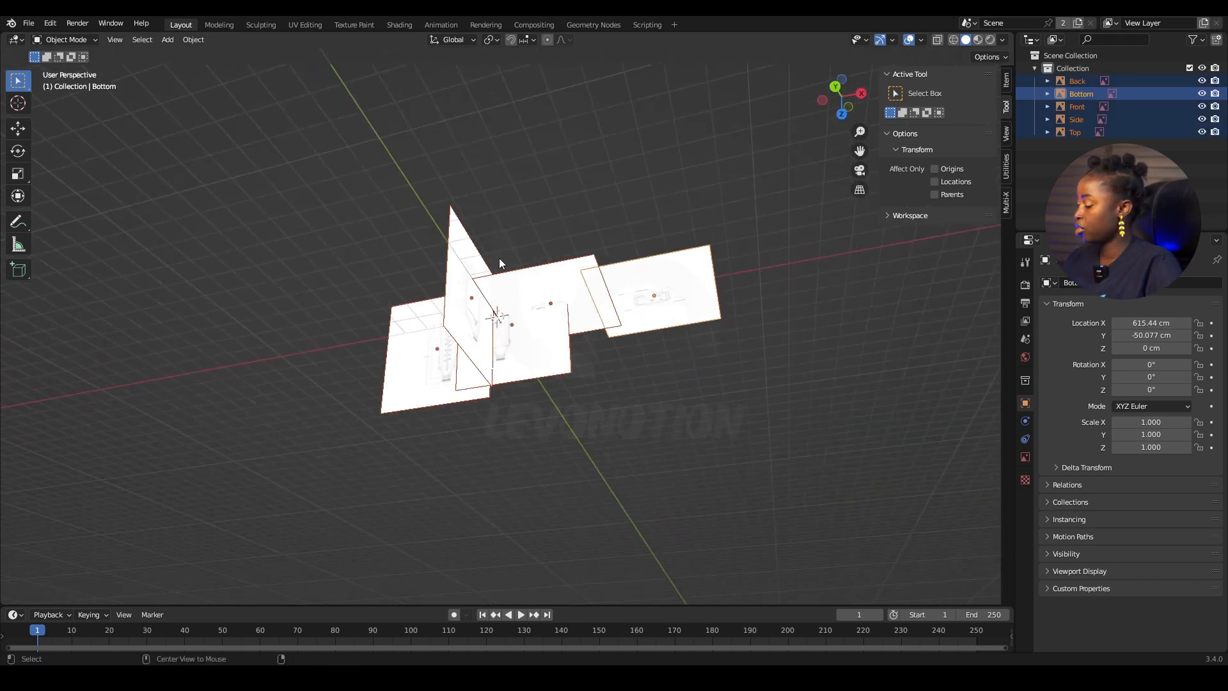
key(alt+g)
middle_drag(578, 235, 573, 296)
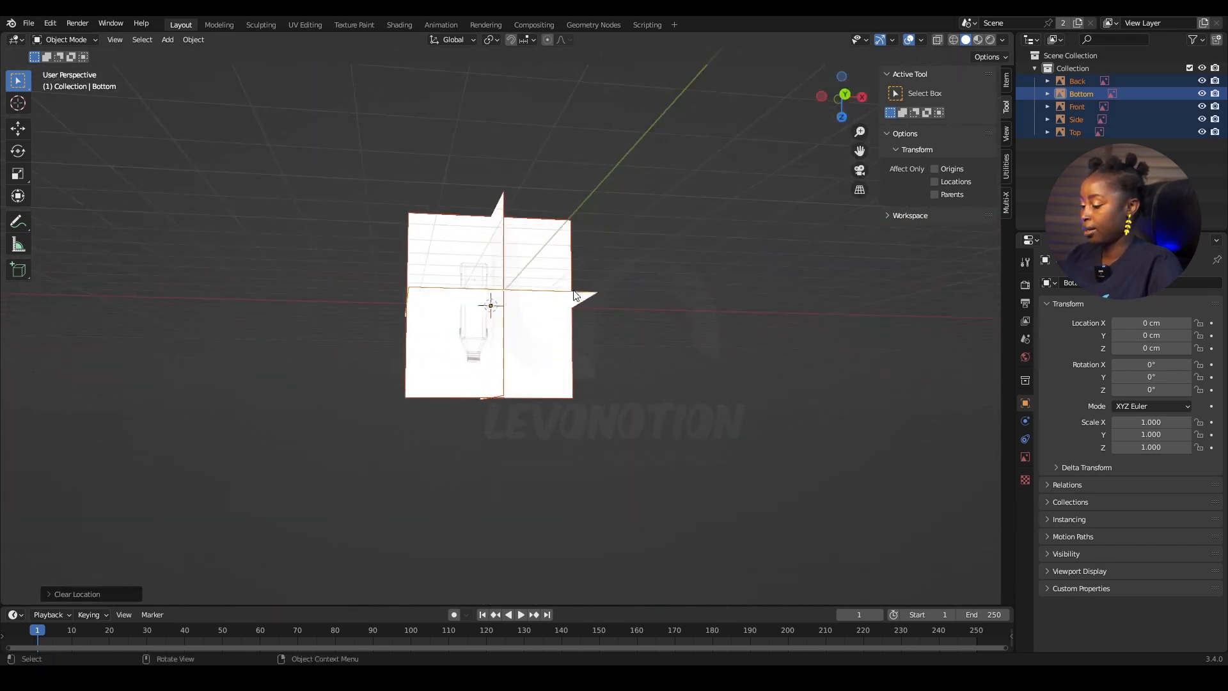
Step: In the front orthographic view, move the Front reference image along X to about 47.36 cm, centring the bottle on the vertical axis
key(KP_1)
scroll(562, 268, up, 3)
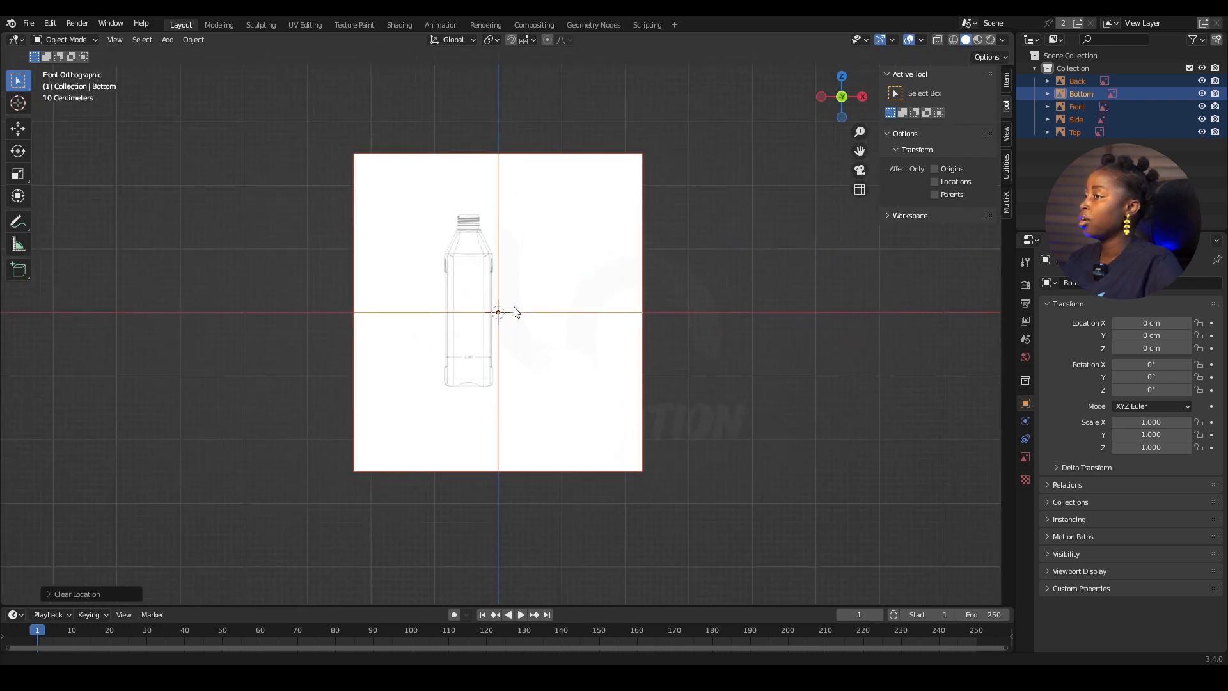
click(1074, 106)
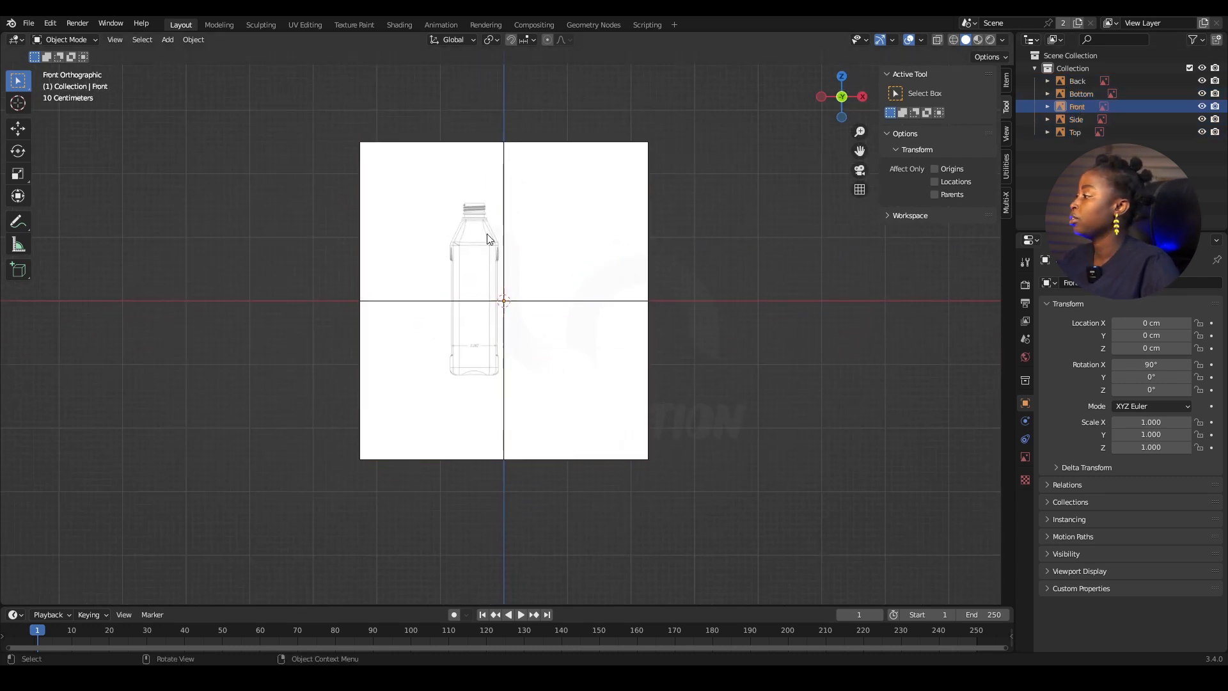
click(15, 129)
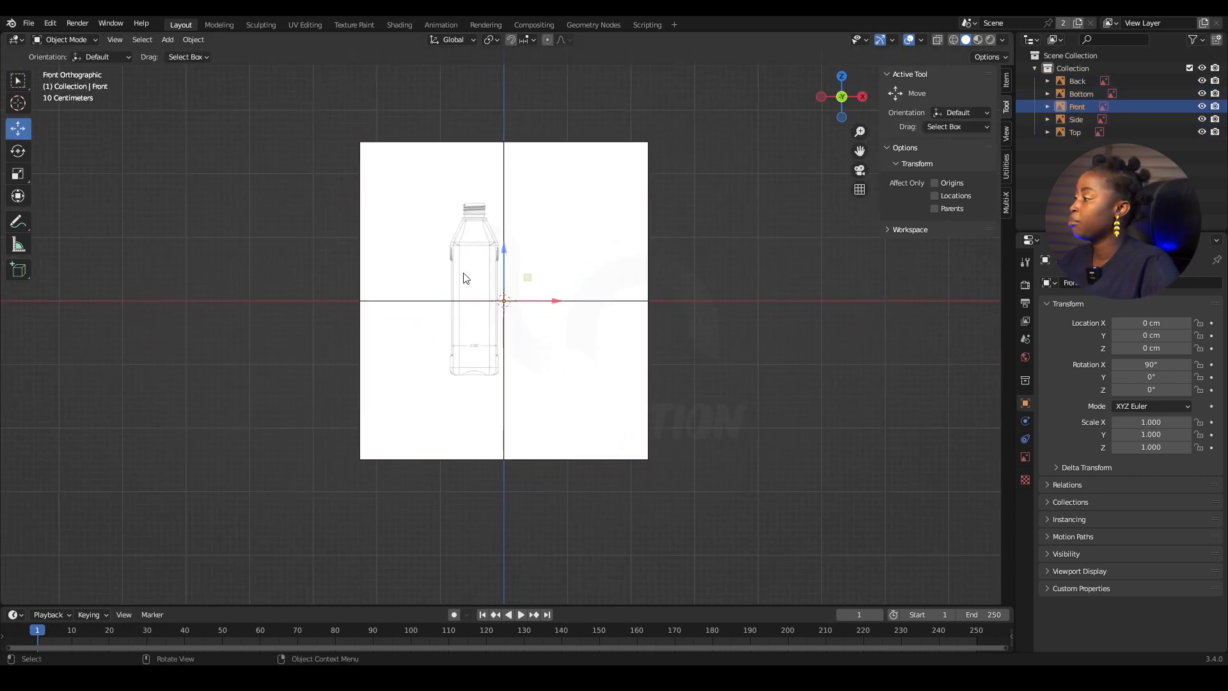
scroll(509, 301, up, 1)
mouse_move(556, 295)
middle_down()
mouse_move(595, 375)
mouse_move(608, 324)
mouse_move(559, 233)
mouse_move(556, 293)
middle_up()
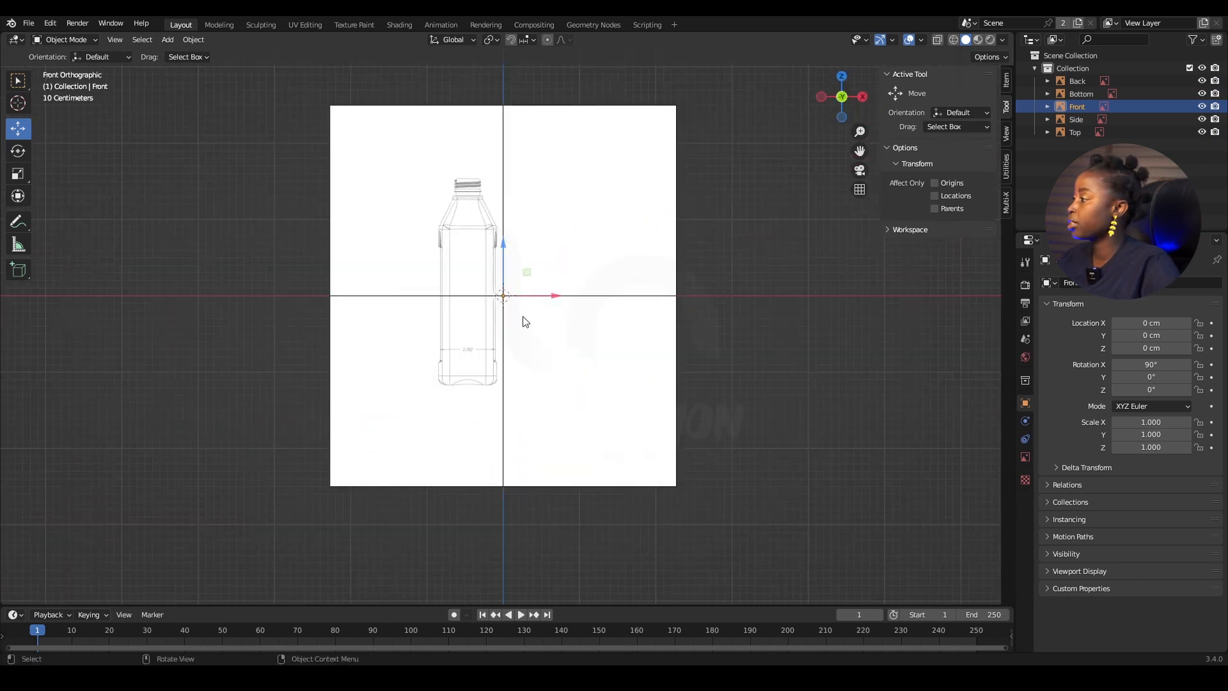
drag(557, 295, 596, 278)
scroll(522, 181, up, 4)
shift+middle_drag(522, 181, 507, 307)
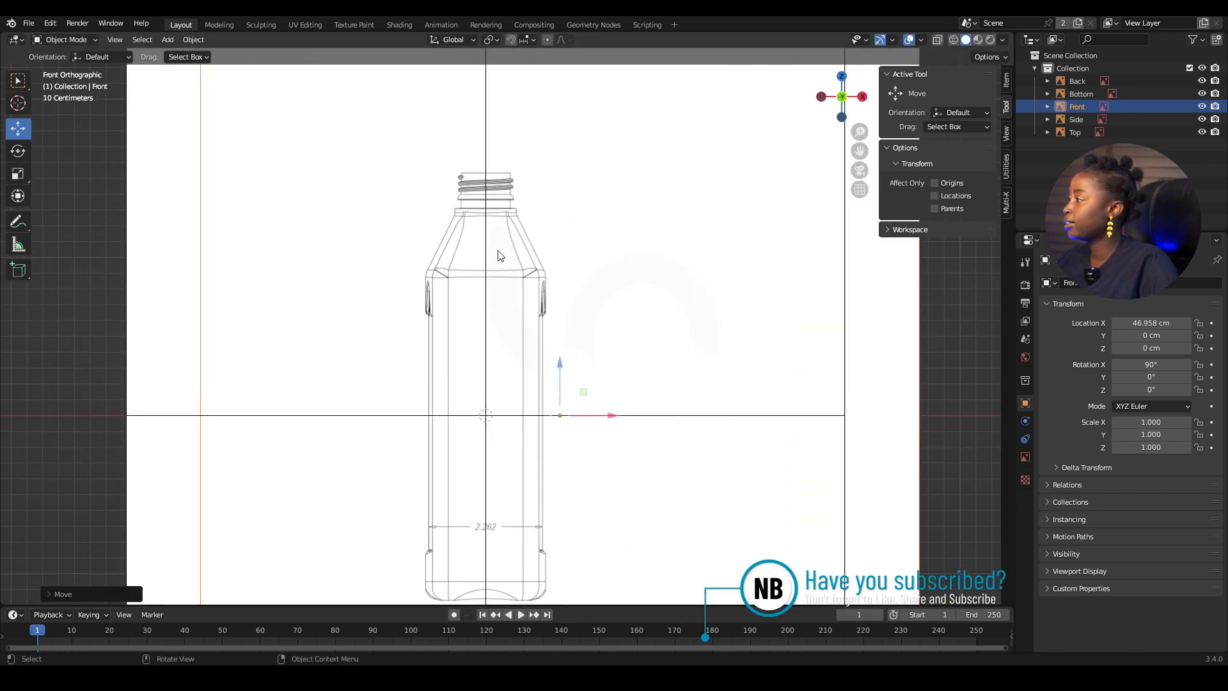
drag(612, 418, 609, 414)
key(KP_3)
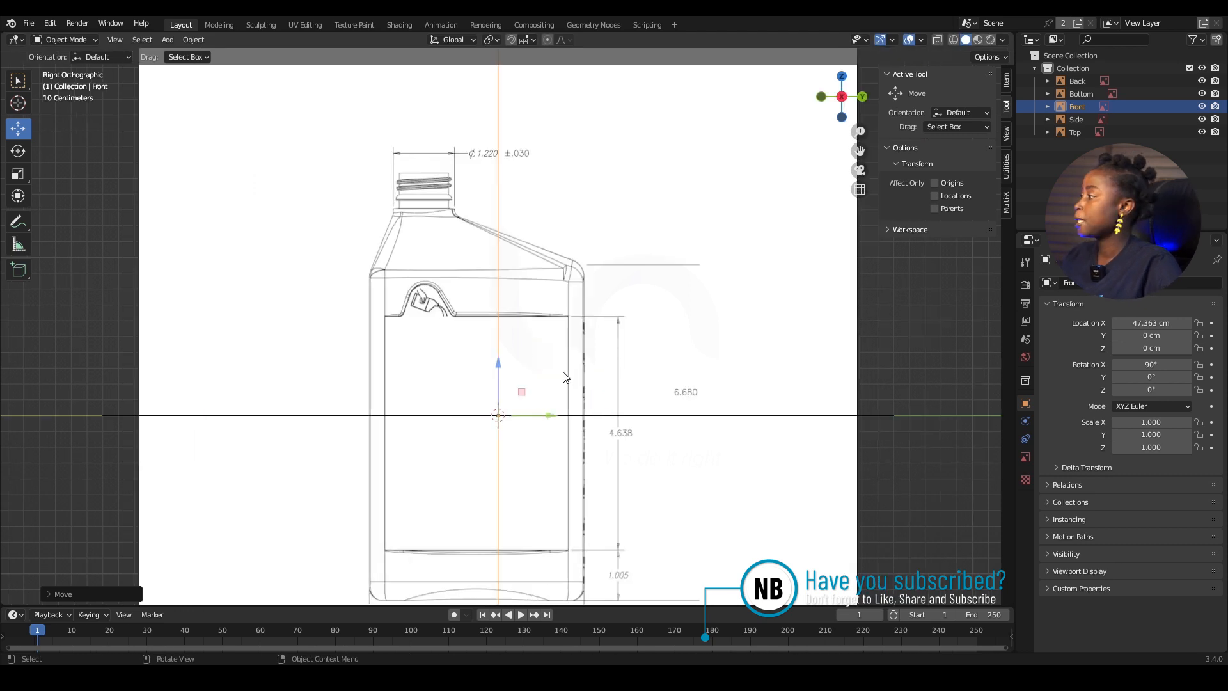
scroll(559, 371, down, 2)
click(399, 290)
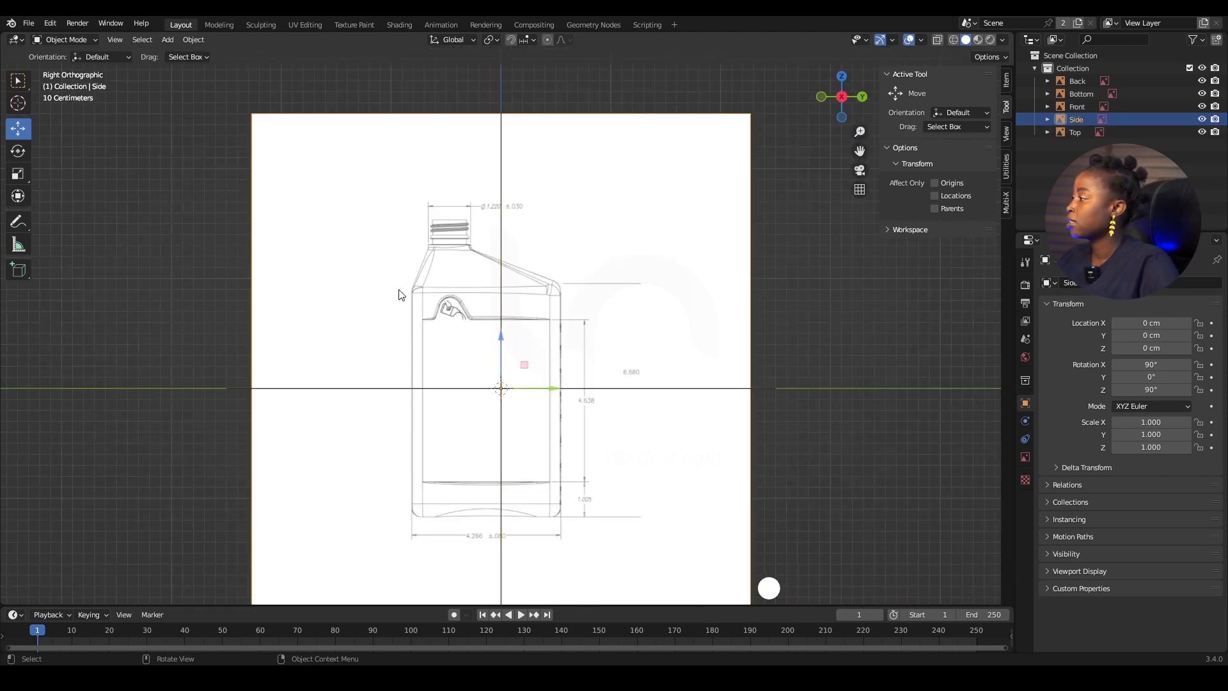
drag(553, 390, 564, 386)
right_click(565, 387)
Step: Select the Bottom reference image and move it upward along Z, away from the Top image
mouse_move(565, 387)
middle_down()
mouse_move(519, 338)
mouse_move(541, 393)
middle_up()
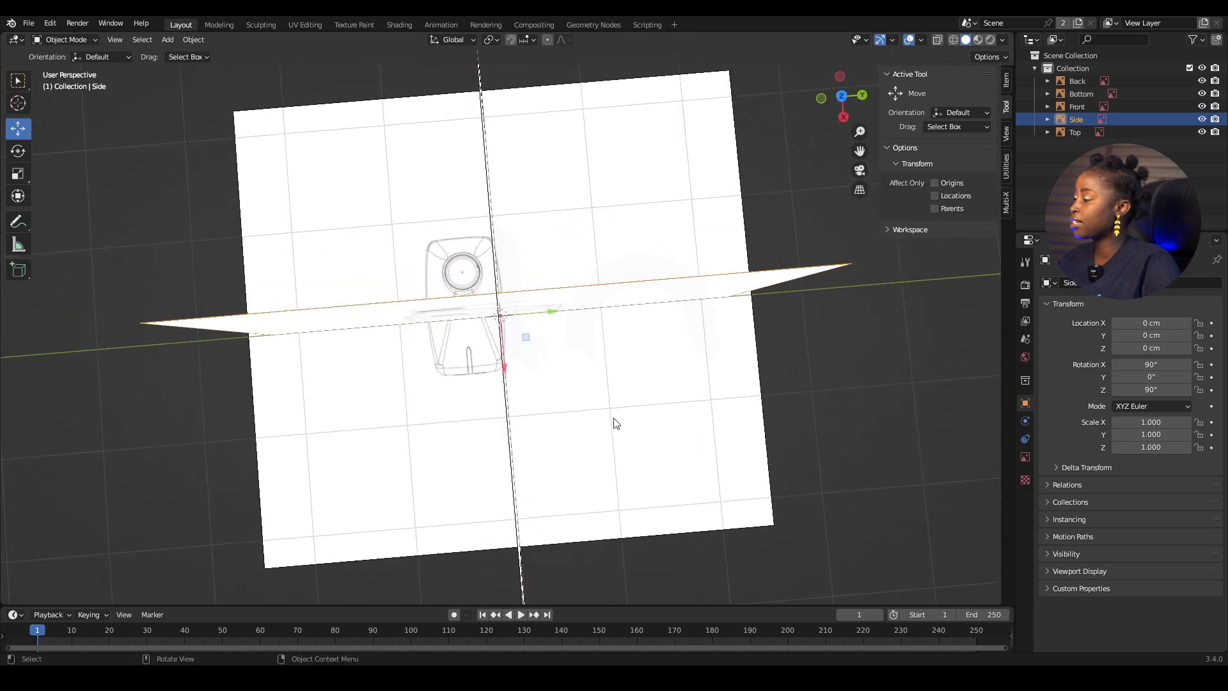
click(510, 399)
middle_drag(623, 413, 529, 345)
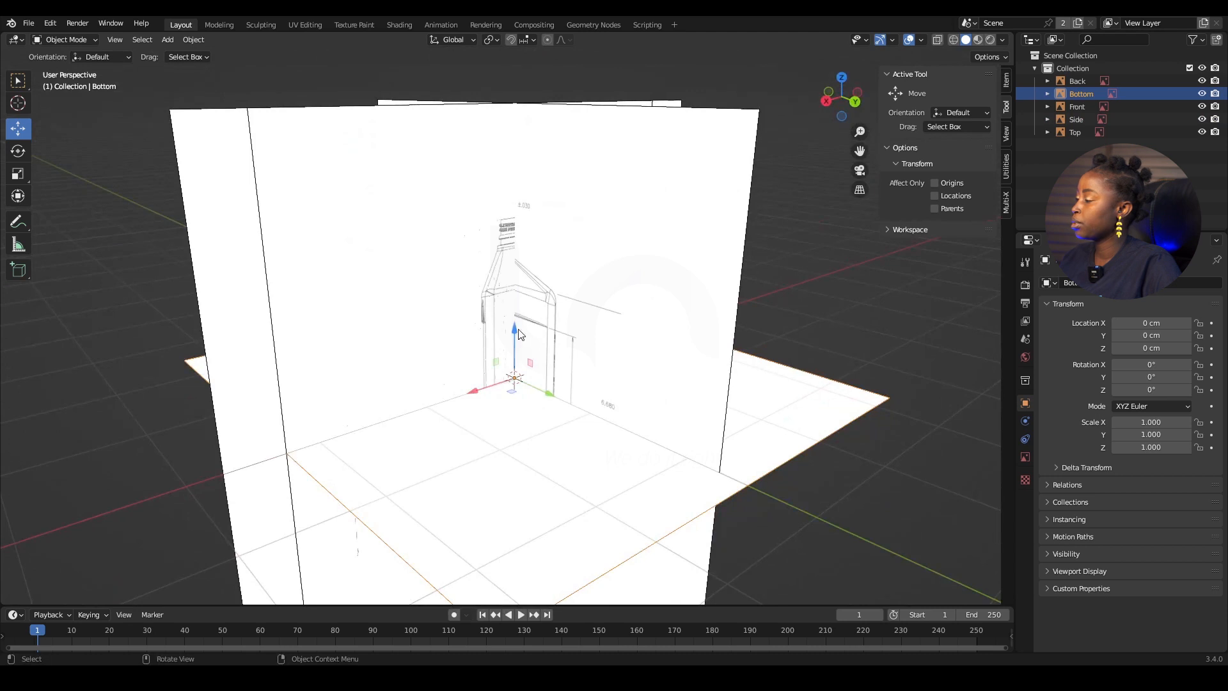
drag(517, 330, 511, 248)
Step: Add the Top reference image to the Bottom selection and rotate both by -90° in the top orthographic view
middle_drag(572, 304, 571, 352)
shift+click(563, 440)
middle_drag(571, 292, 518, 371)
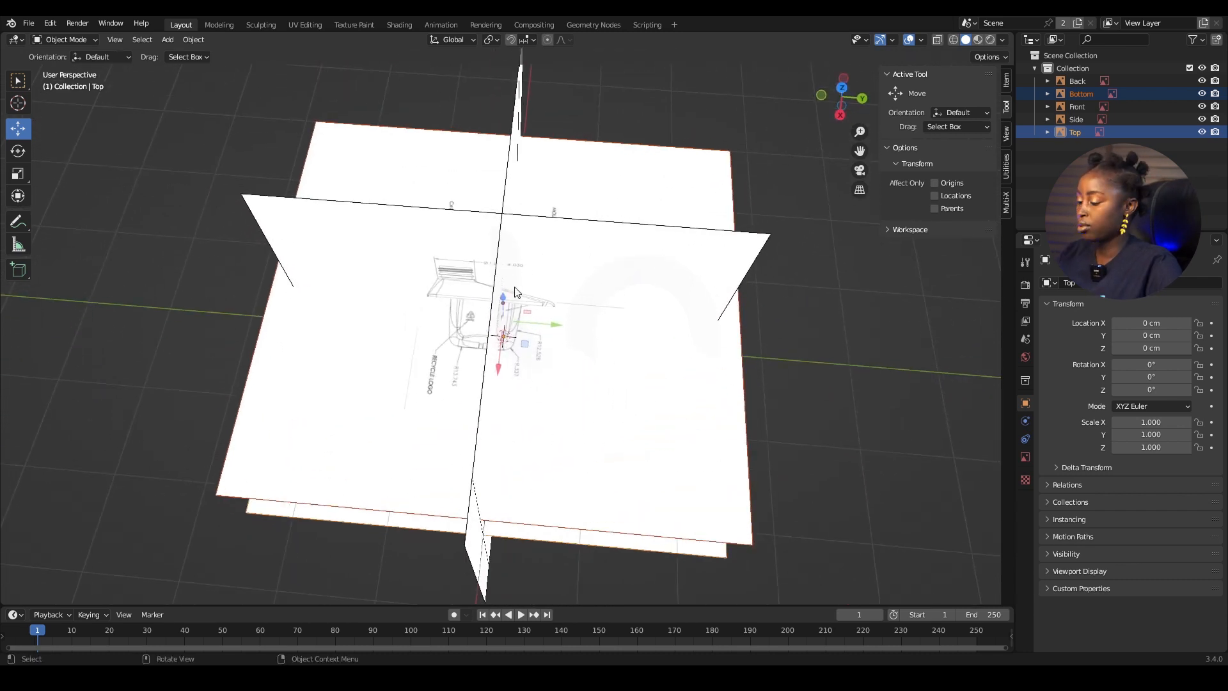
key(KP_7)
key(r)
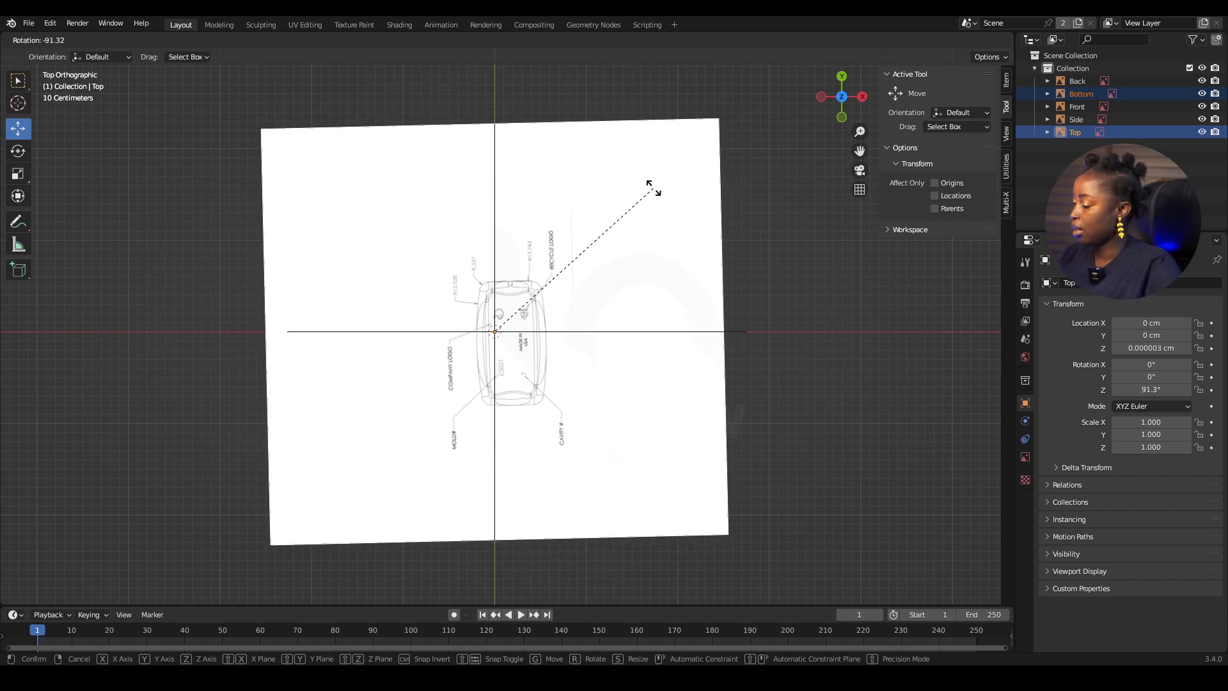
text(-90)
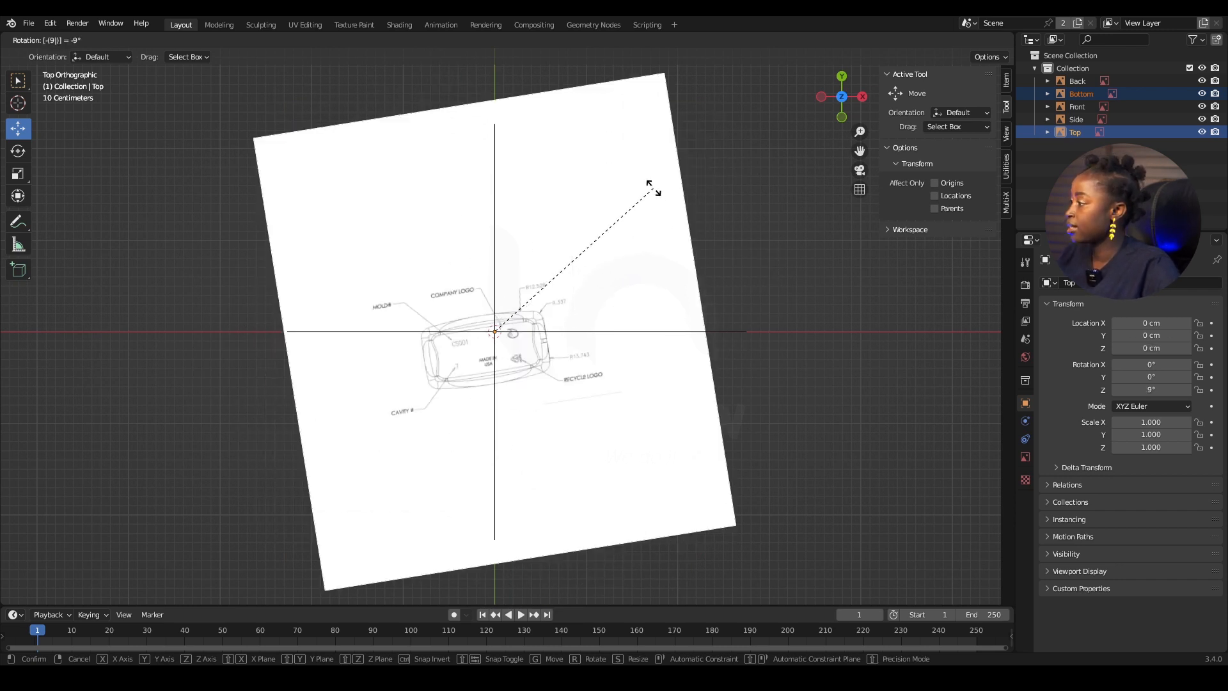
key(Return)
Step: Select the Top reference image alone and raise it along Z to about 152.7 cm, above the Bottom image
middle_drag(692, 301, 560, 301)
click(691, 357)
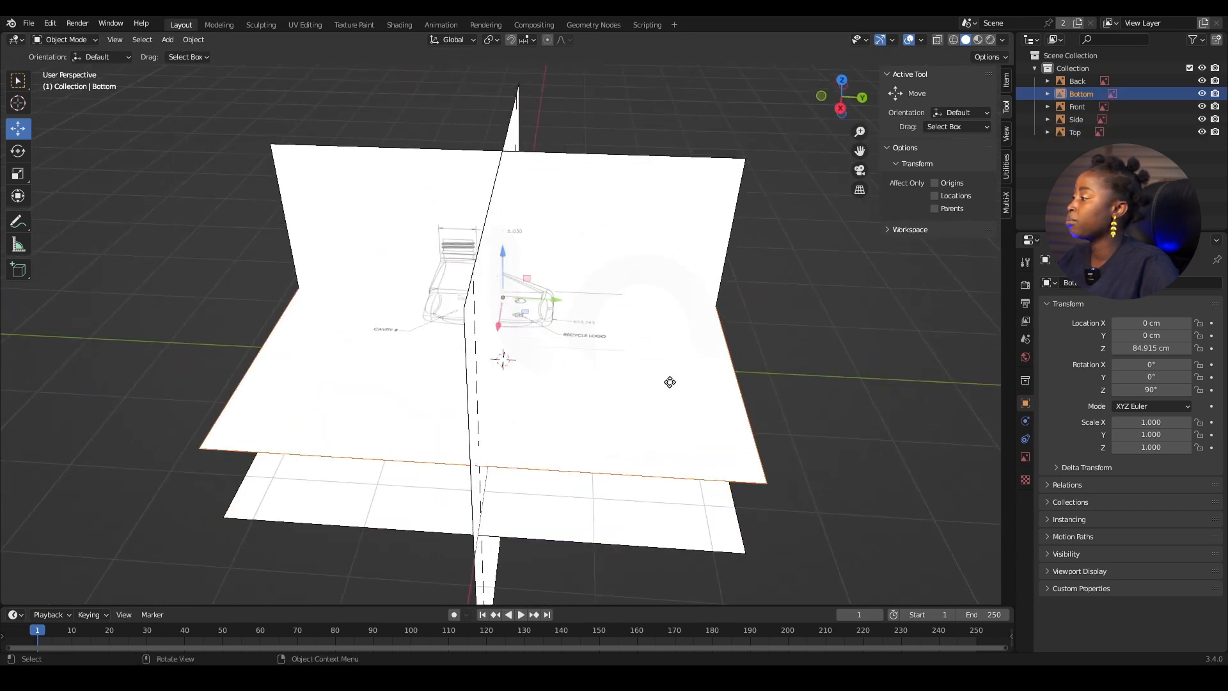
middle_drag(669, 382, 470, 405)
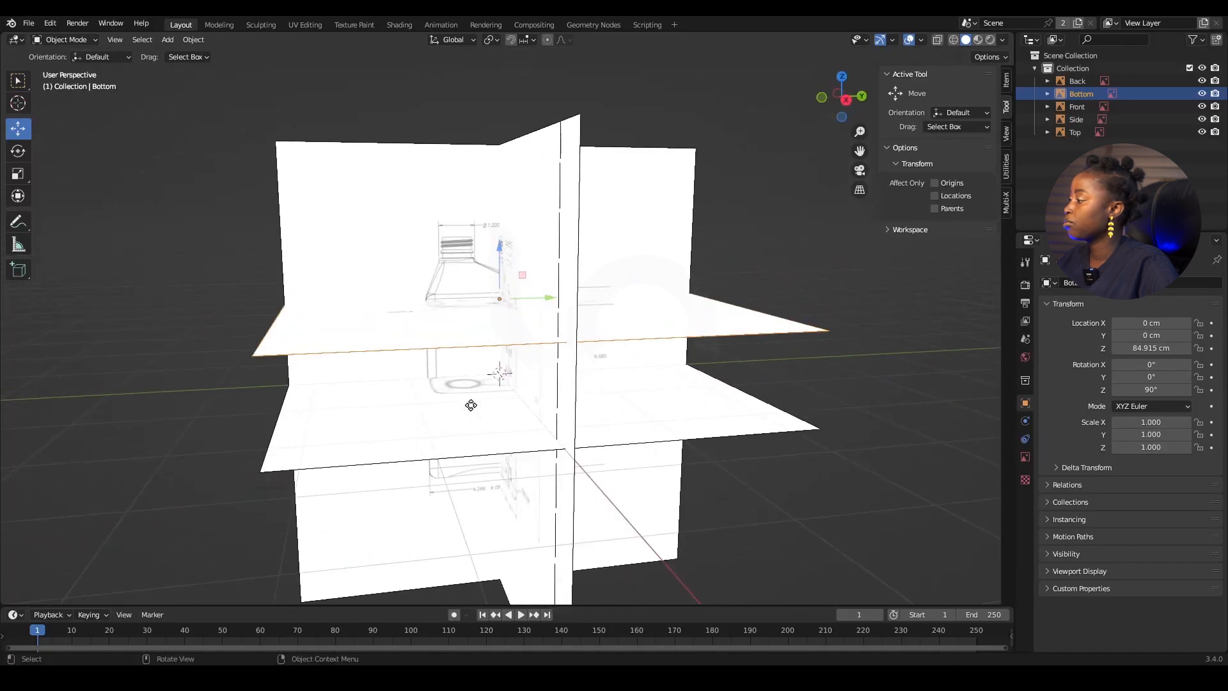
click(471, 405)
drag(501, 345, 493, 182)
middle_drag(493, 183, 537, 285)
Step: In the top orthographic view, move the Top image along X to about -34.01 cm, centring its bottle drawing on the vertical axis
drag(537, 285, 510, 306)
key(KP_7)
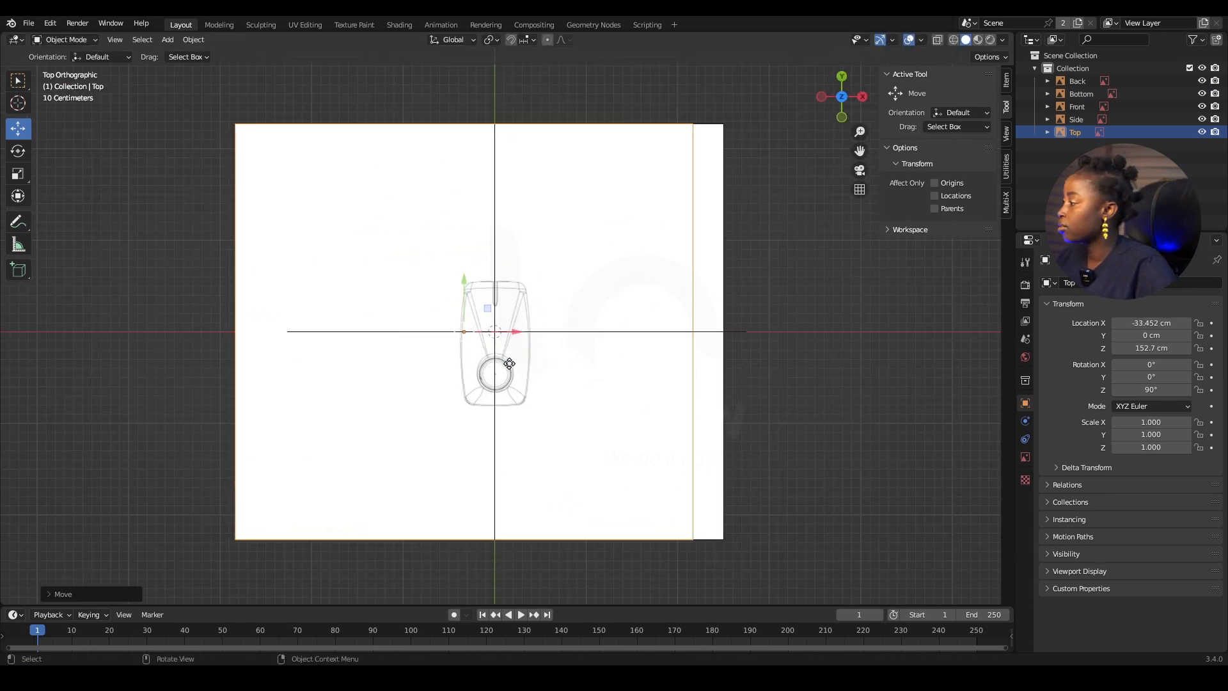
scroll(492, 374, up, 5)
drag(461, 341, 452, 339)
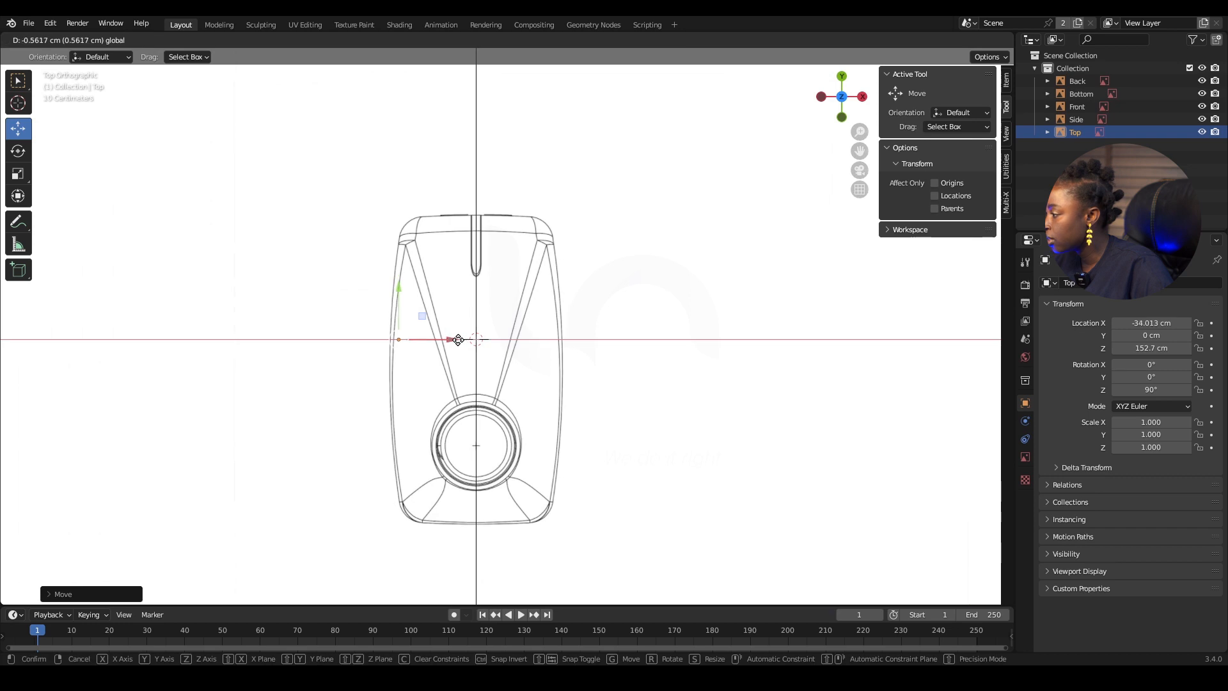
scroll(638, 405, down, 5)
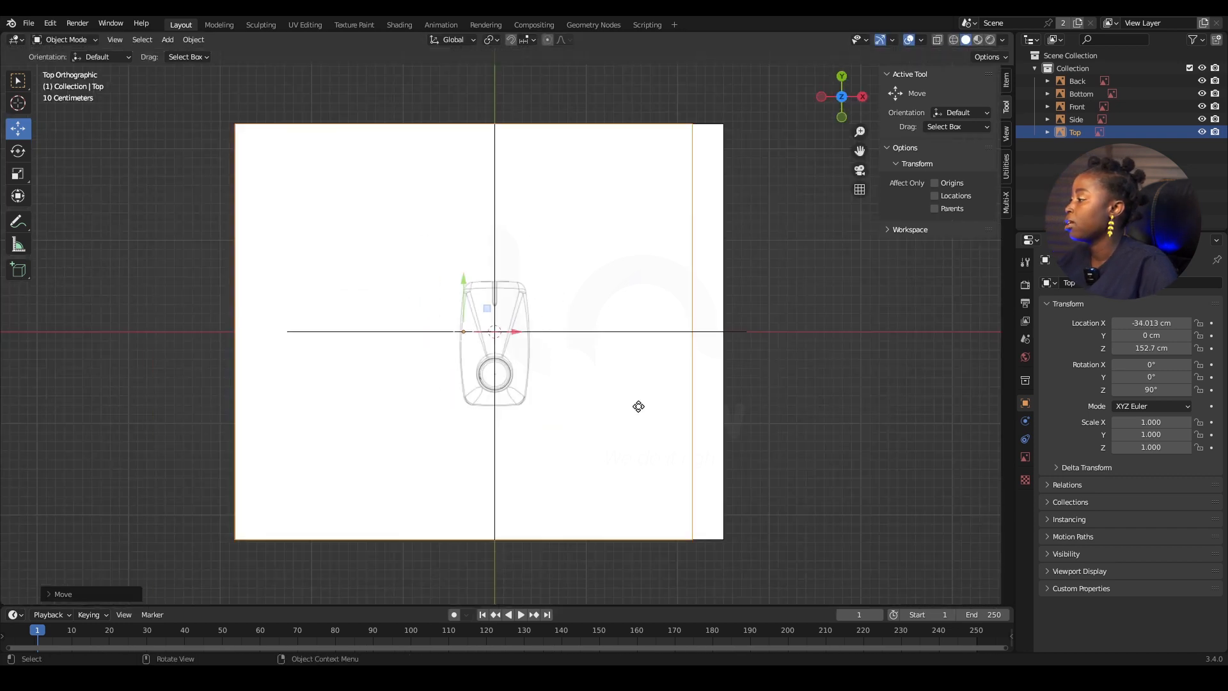
Step: Select the Bottom image and, in the bottom orthographic view, move it along X to about -18.17 cm to centre its drawing
middle_drag(638, 405, 631, 354)
click(632, 354)
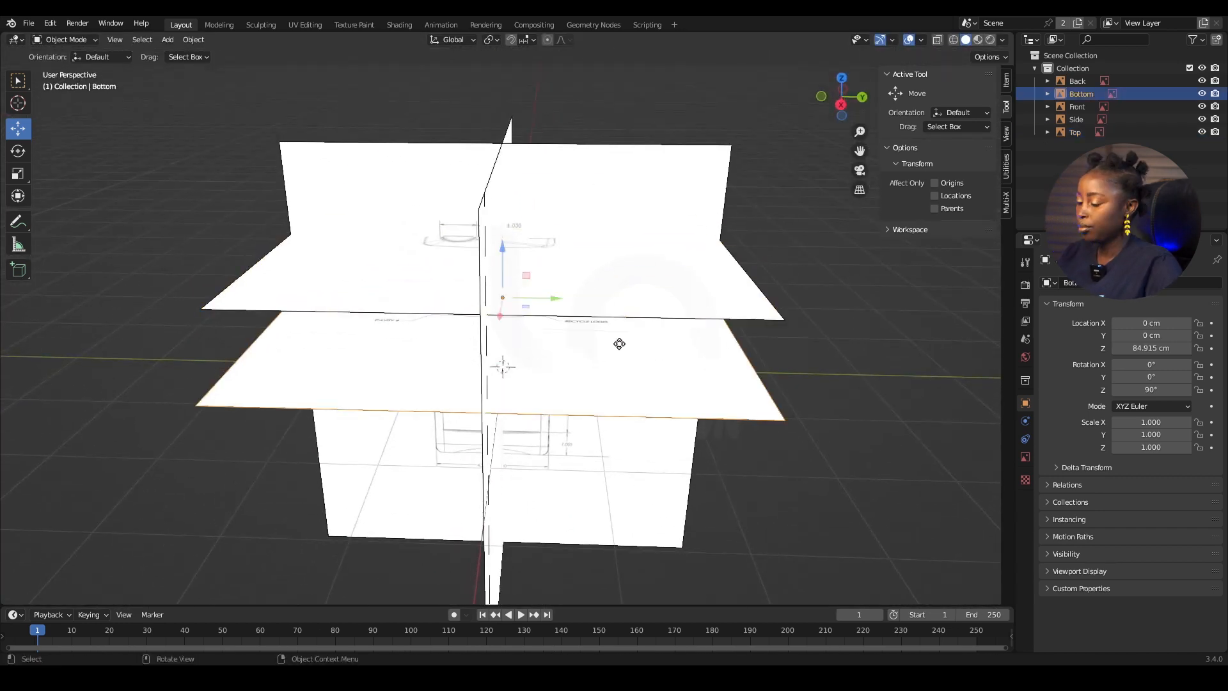
key(KP_7)
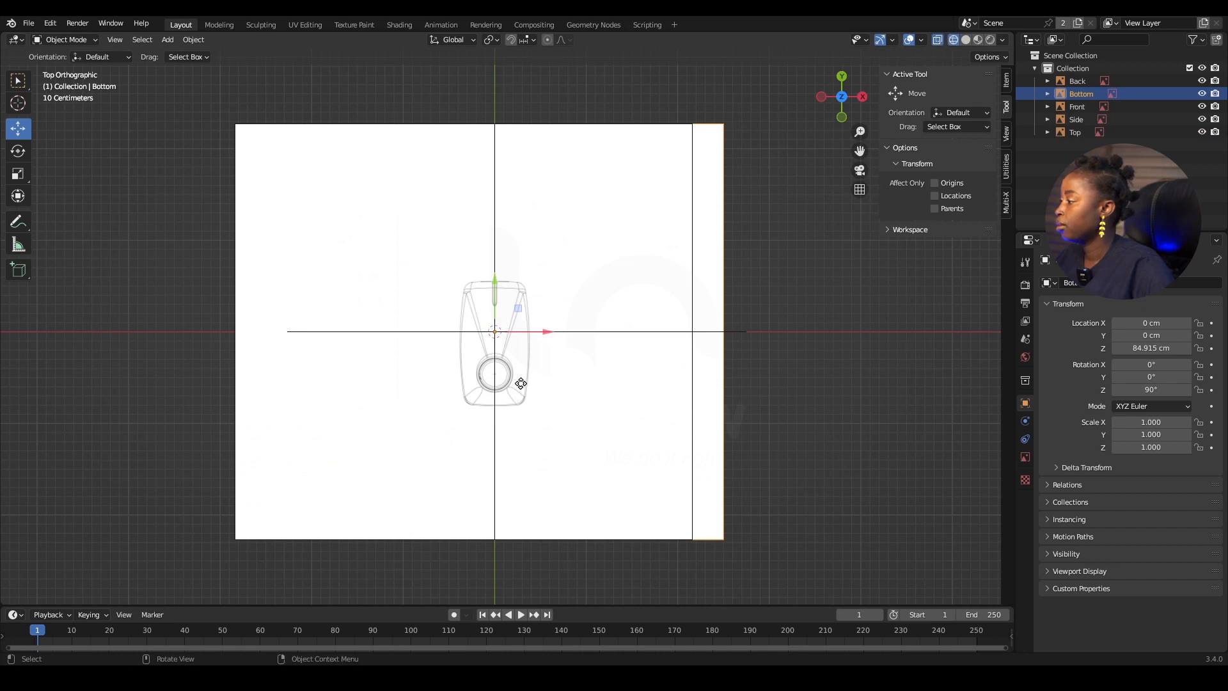
scroll(520, 383, up, 1)
middle_drag(596, 405, 581, 378)
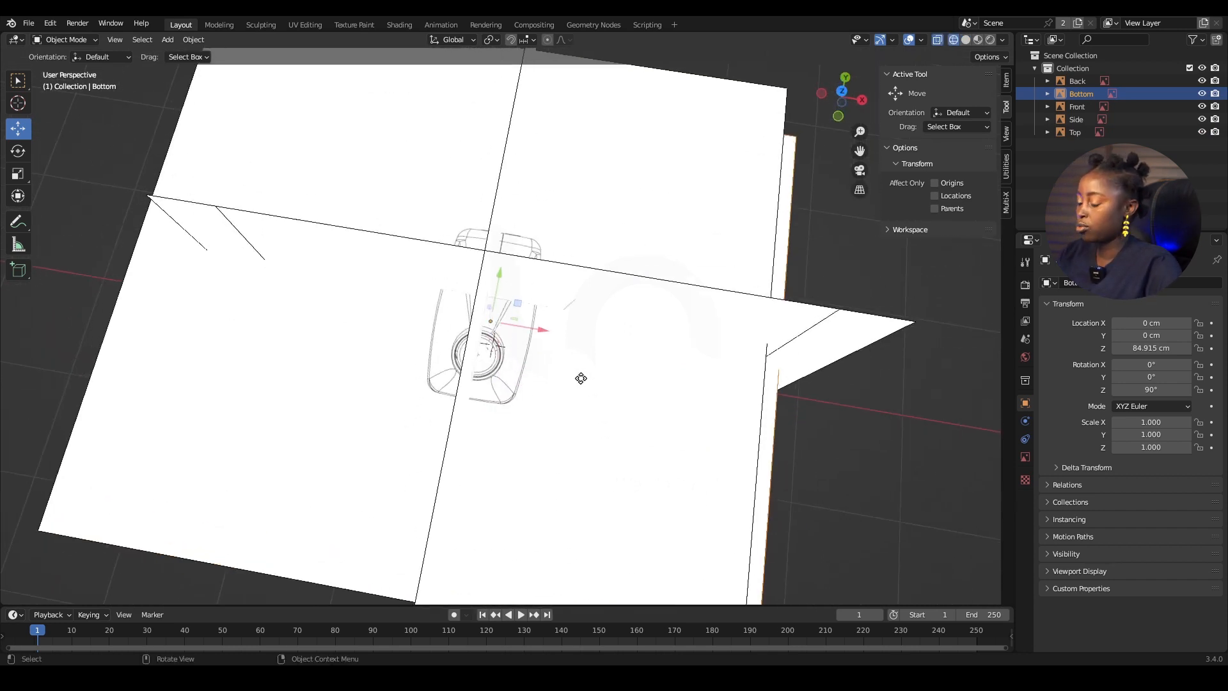
key(KP_7)
key(ctrl+KP_7)
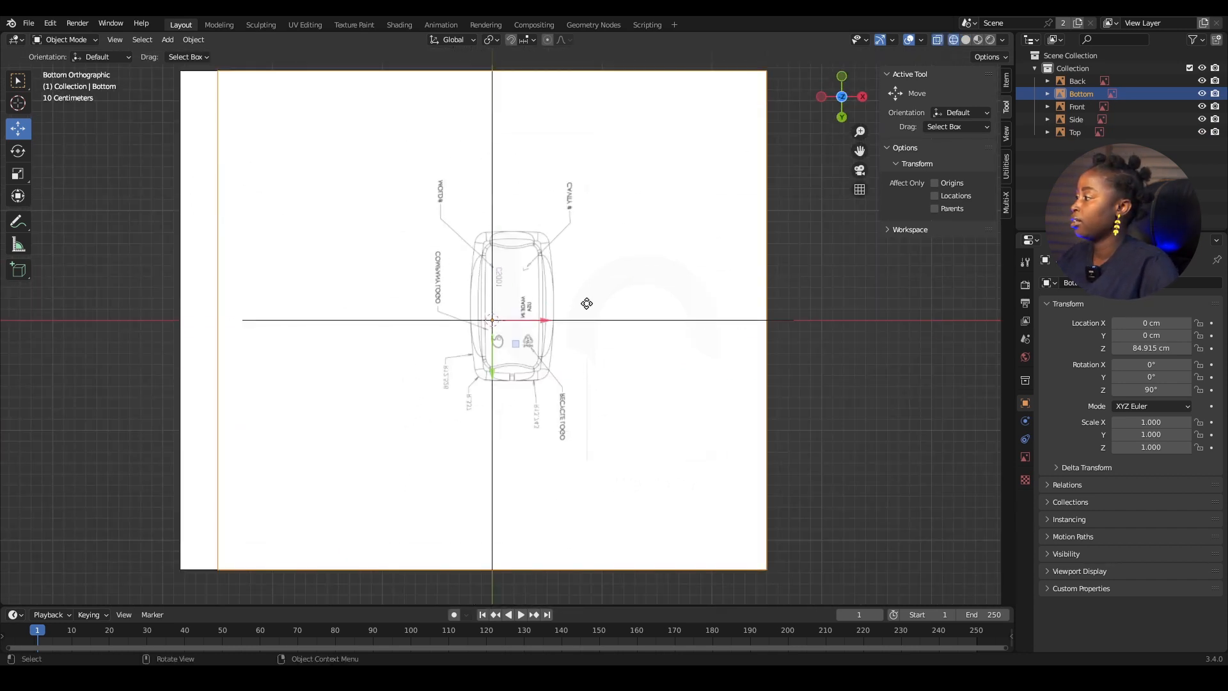
drag(553, 318, 477, 309)
scroll(466, 271, up, 5)
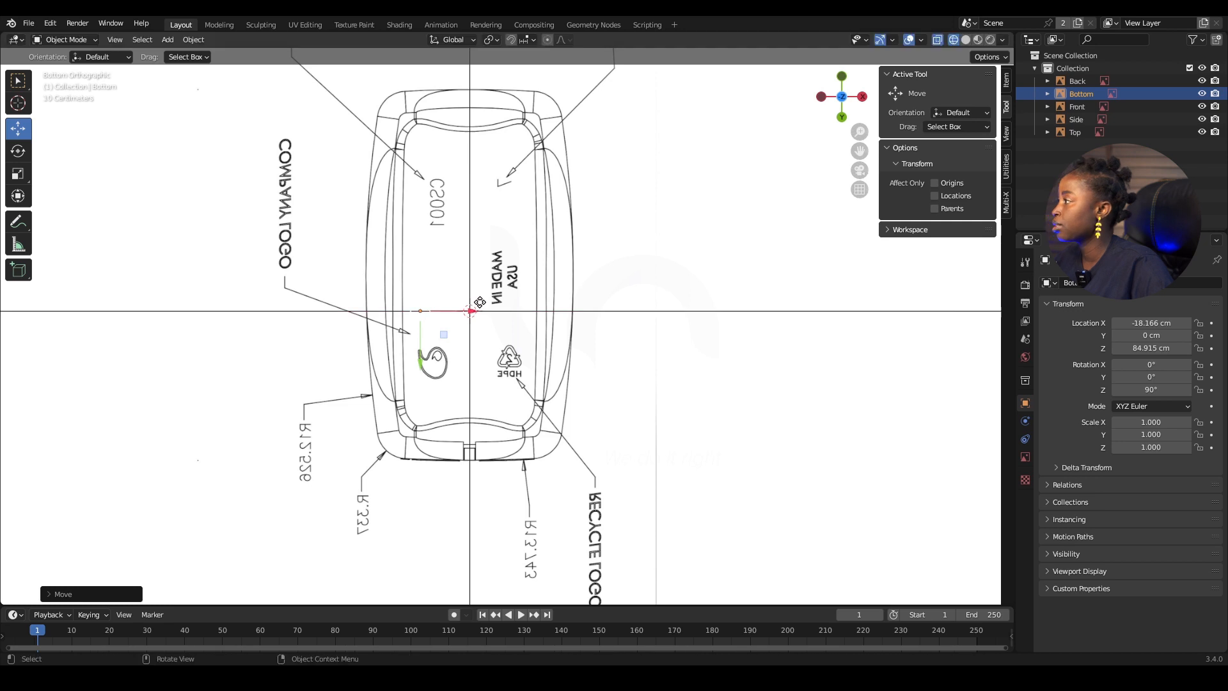
Step: In the front orthographic view, select the Back reference image and open its image data settings
scroll(505, 250, down, 4)
middle_drag(546, 153, 613, 318)
scroll(570, 316, down, 5)
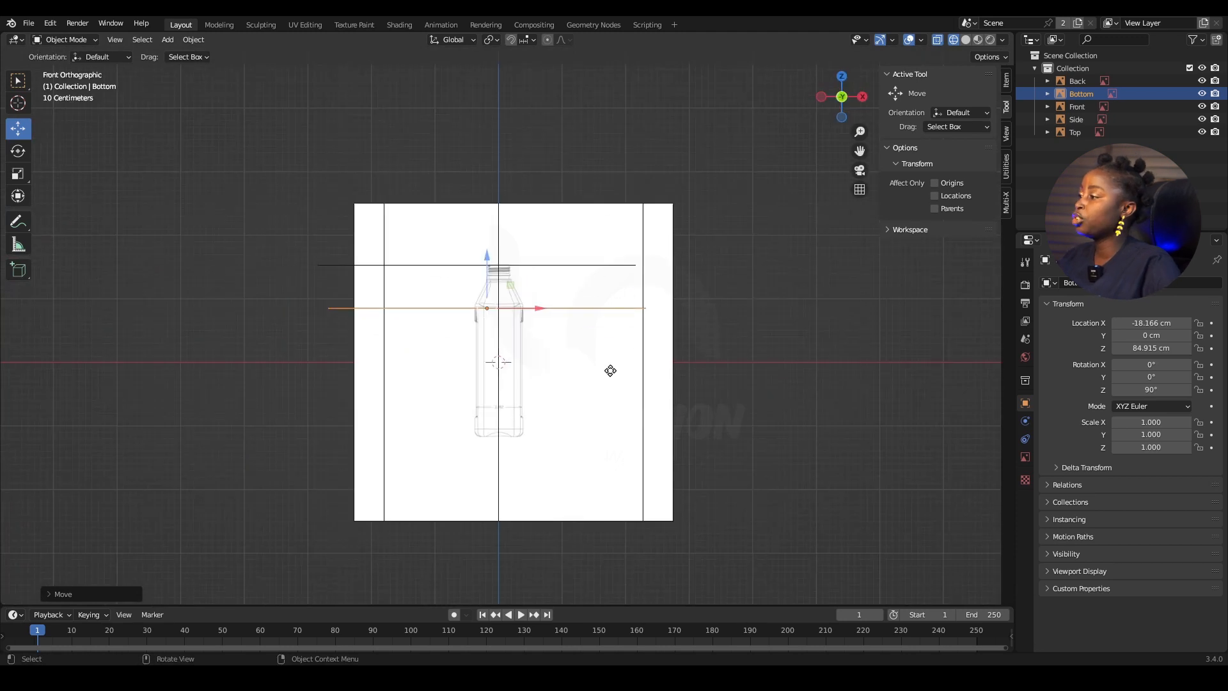
click(622, 479)
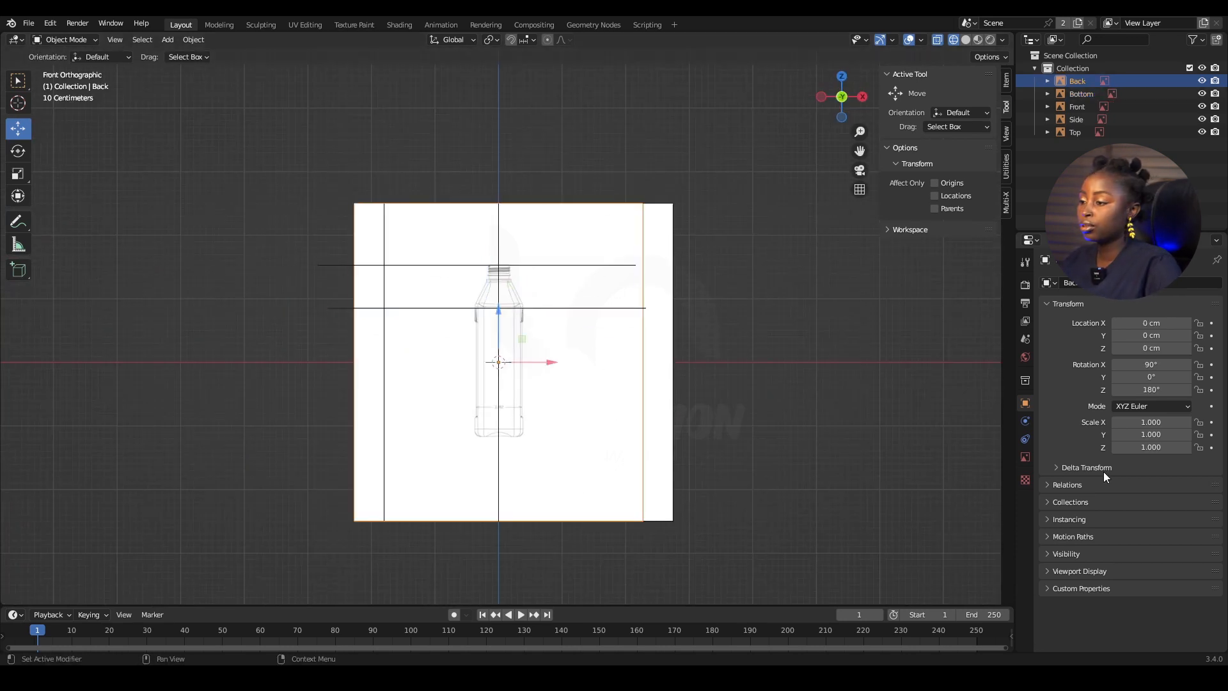
click(1023, 456)
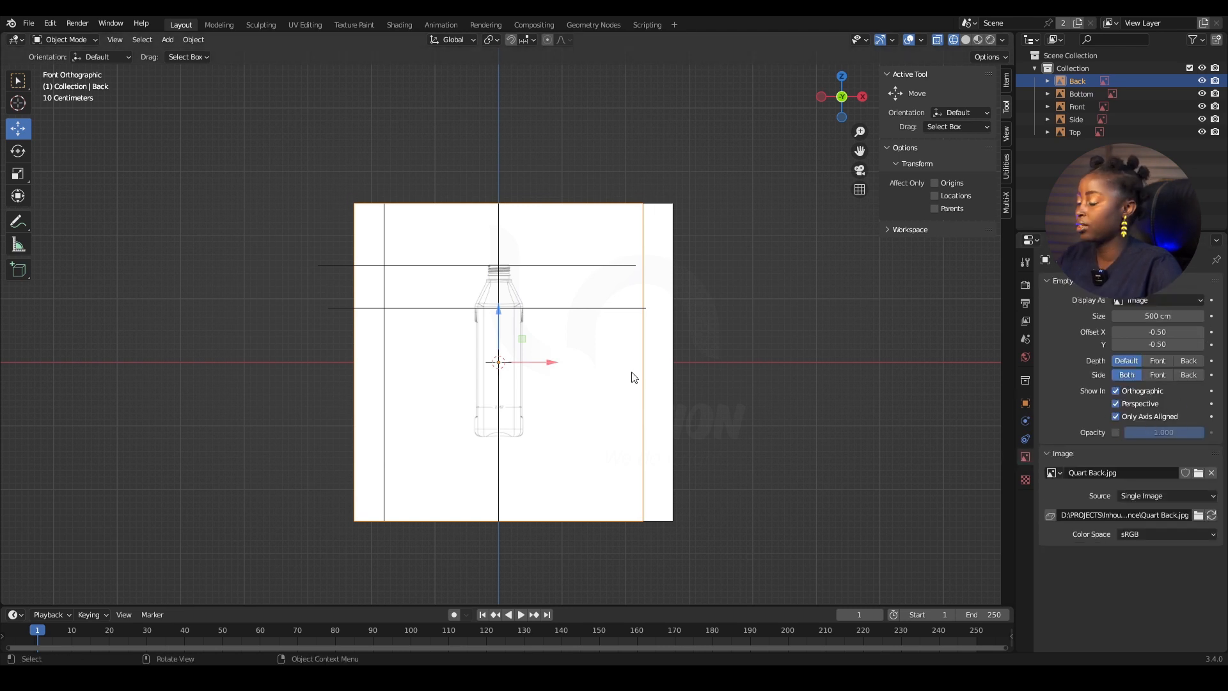
Step: Hide the Side, Front and Top reference images in the viewport, keeping the Back image selected
key(ctrl+KP_1)
middle_drag(573, 370, 723, 363)
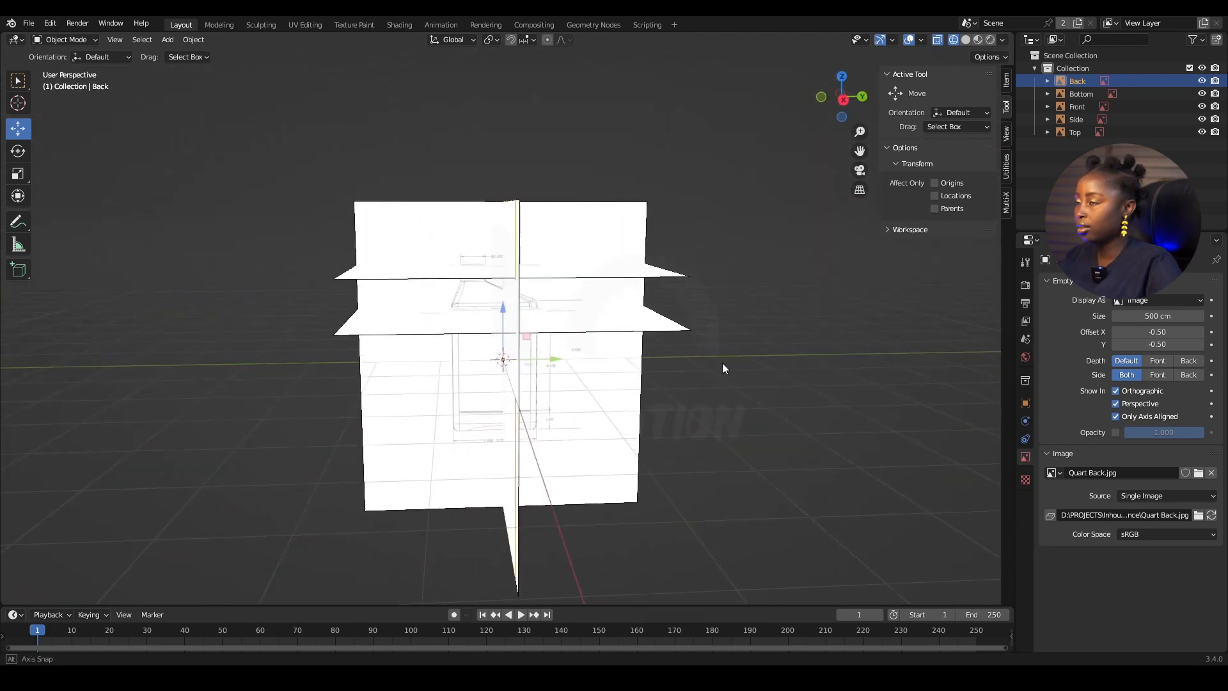
click(1202, 119)
click(1202, 106)
middle_drag(575, 307, 571, 383)
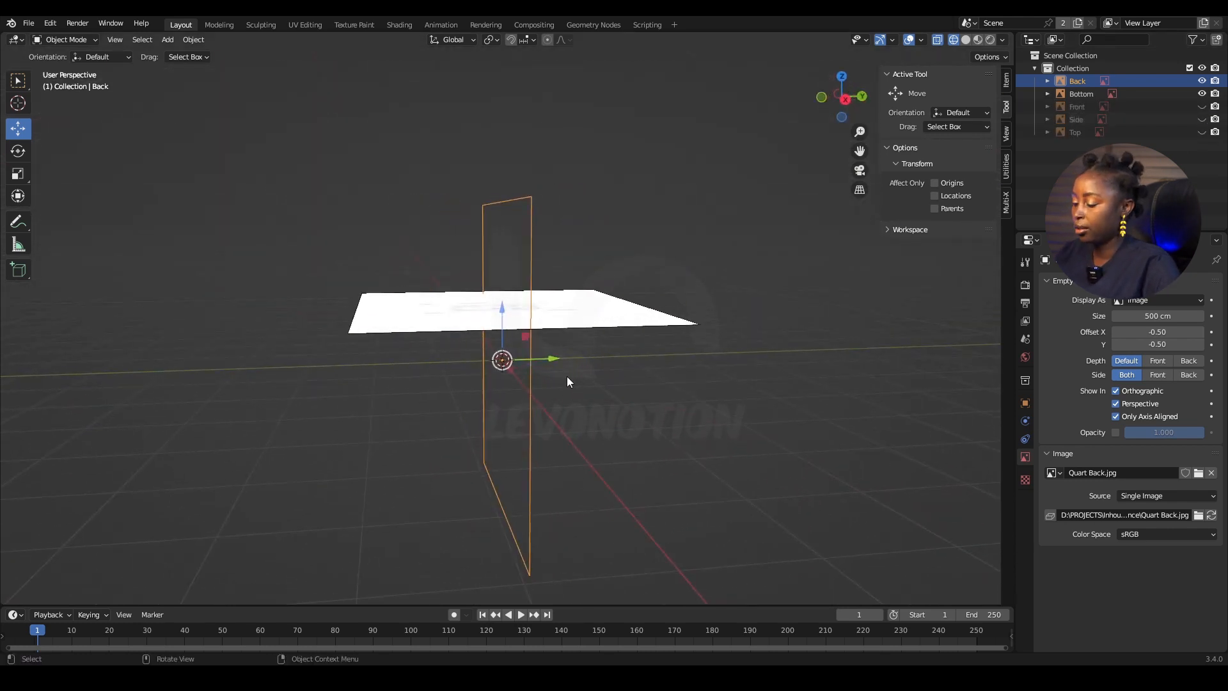
Step: In the back orthographic view, move the Back image along X until its bottle is centred on the vertical axis
key(KP_1)
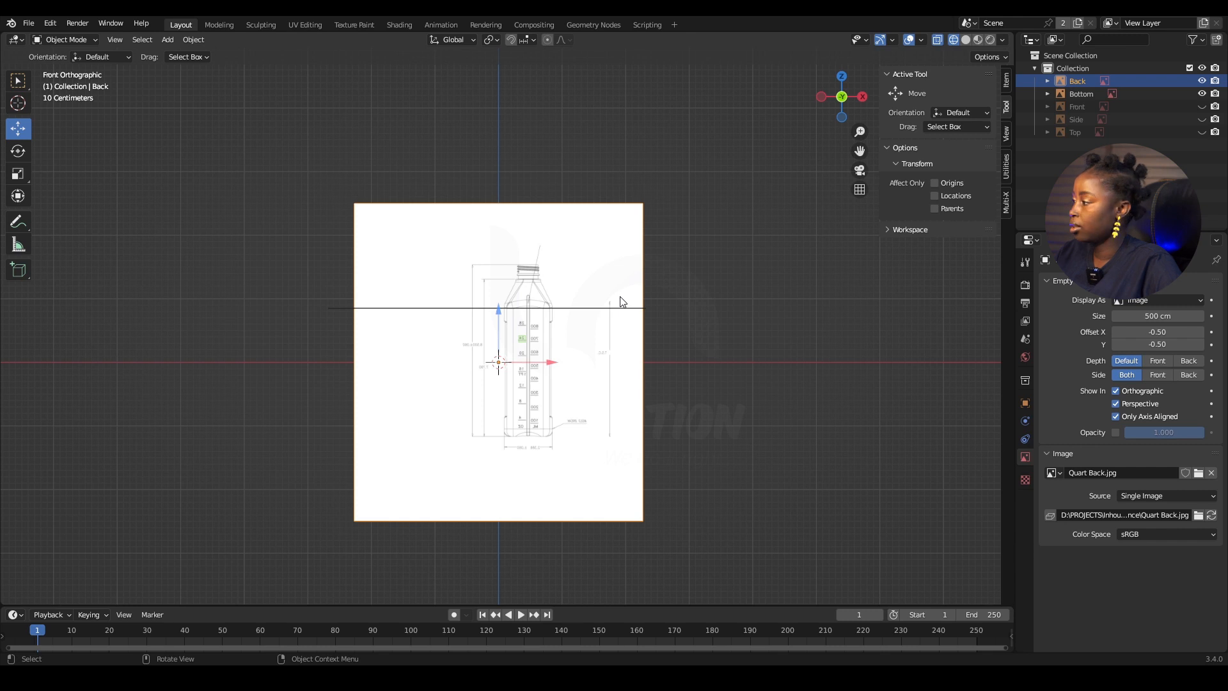
key(ctrl+KP_1)
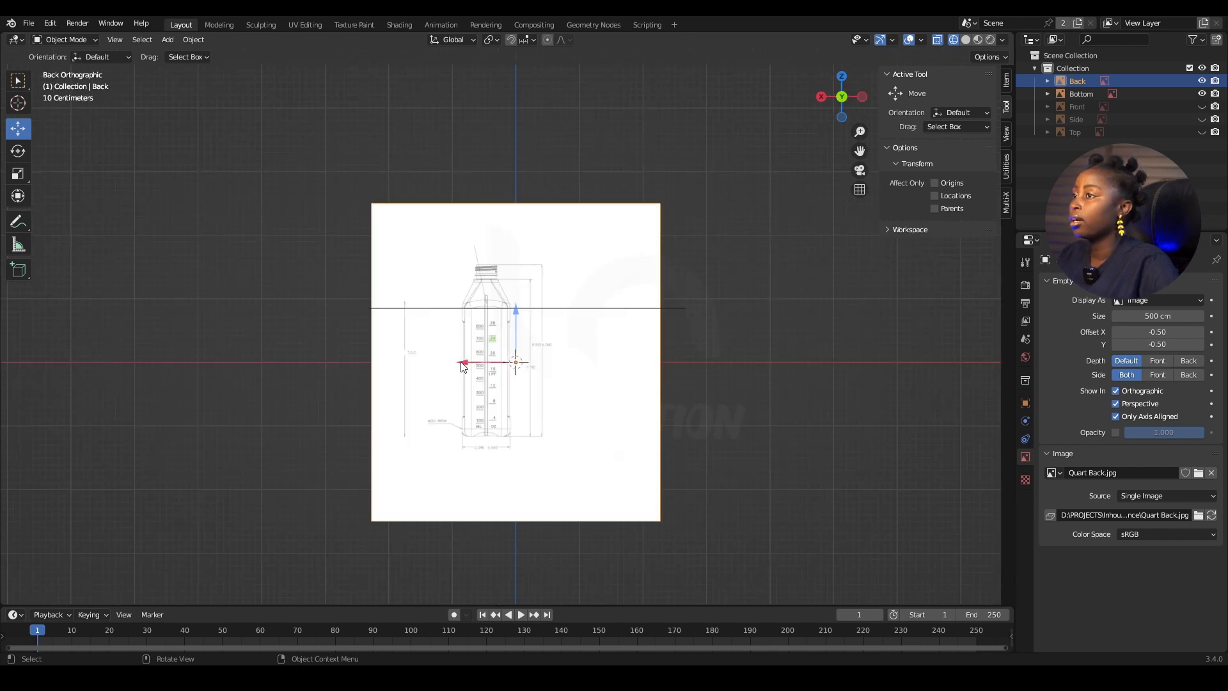
drag(463, 366, 508, 353)
scroll(511, 353, up, 5)
scroll(558, 428, down, 5)
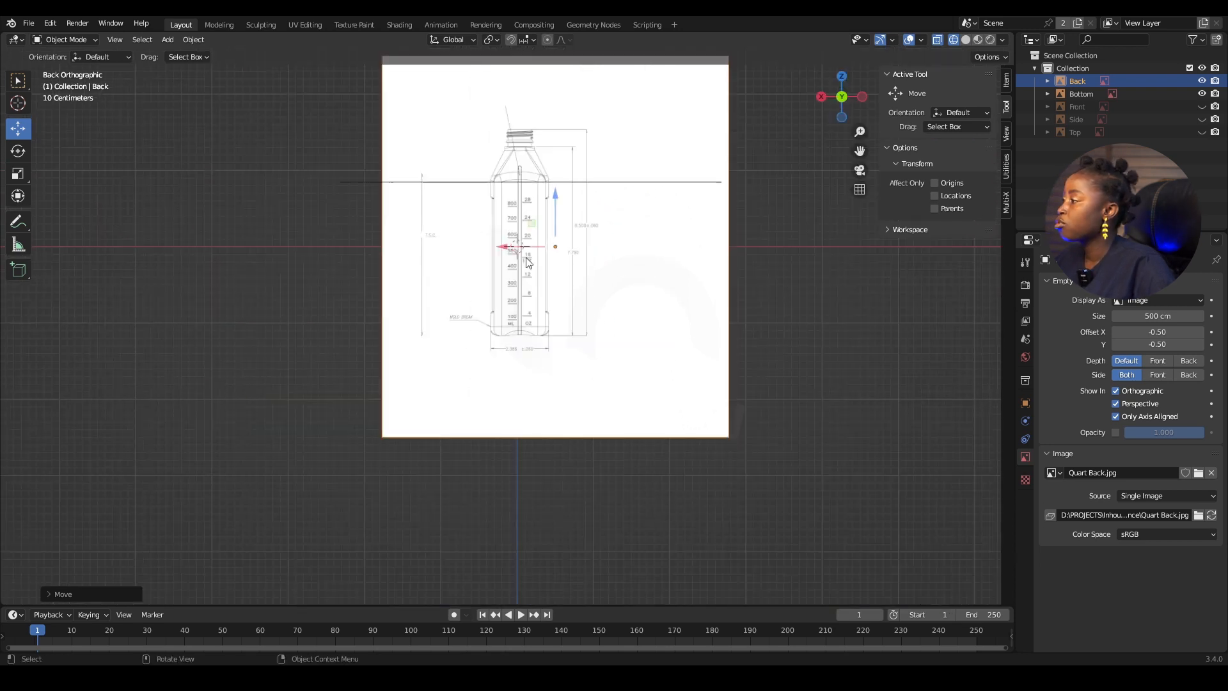
Step: Add a cube mesh at the world origin as an alignment guide
middle_drag(558, 428, 566, 243)
key(shift+a)
mouse_move(581, 285)
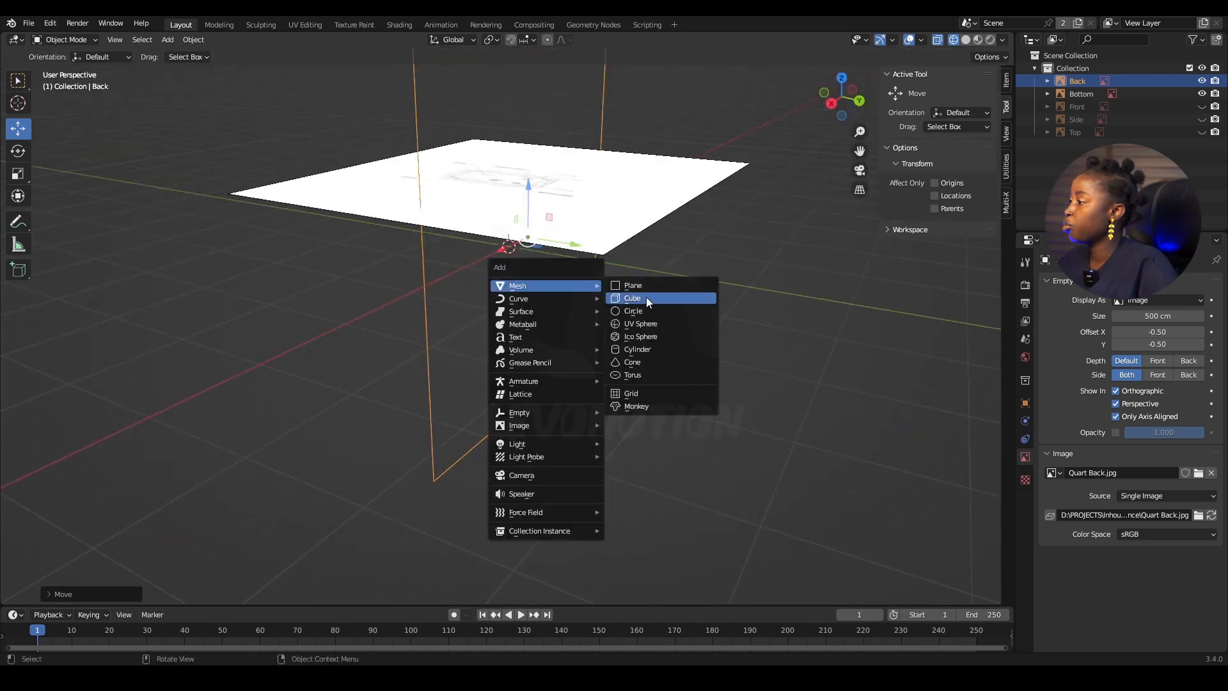
click(669, 299)
scroll(731, 393, down, 3)
Step: In the front orthographic view, scale the cube along X to roughly the width of the bottle's body
middle_drag(651, 362, 691, 332)
scroll(690, 331, up, 1)
key(KP_1)
scroll(590, 339, up, 3)
key(s)
key(x)
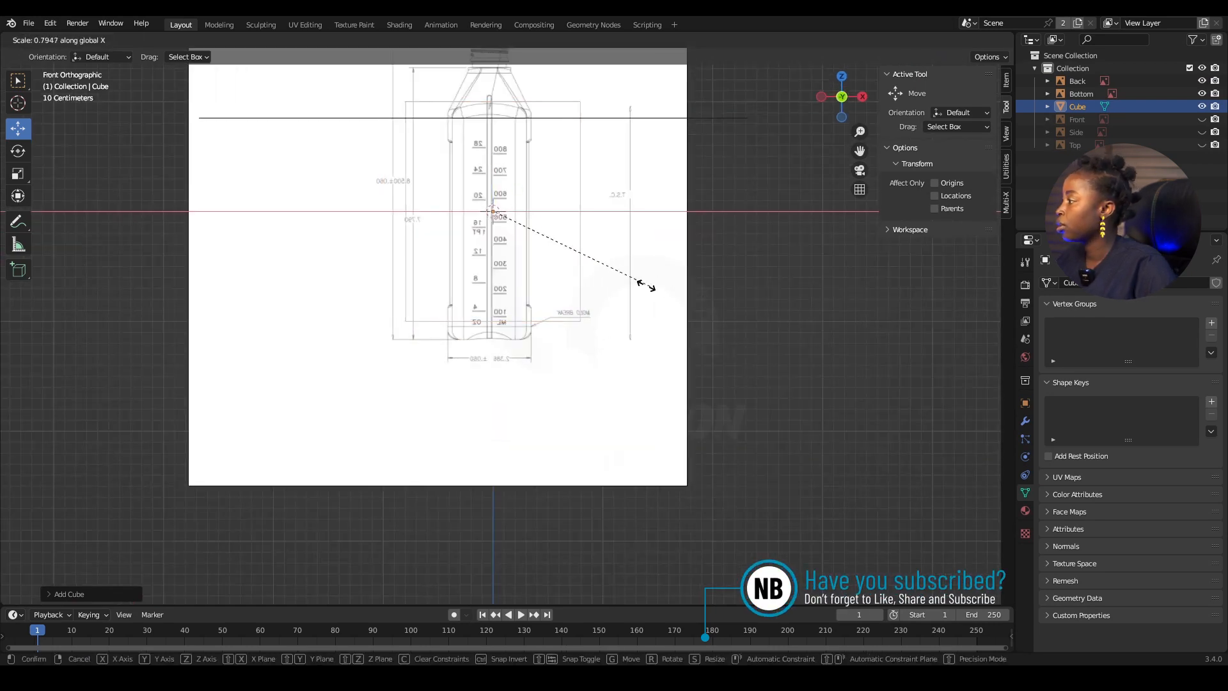
click(559, 270)
shift+middle_drag(495, 157, 533, 221)
key(s)
key(x)
click(669, 293)
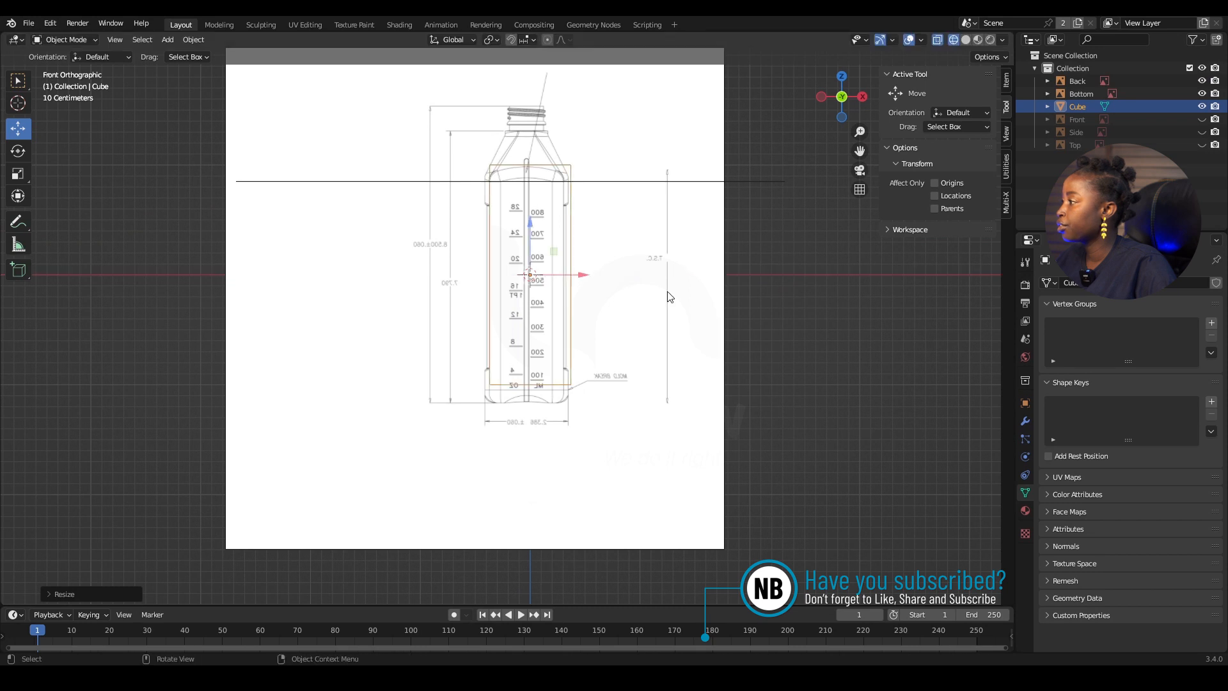
Step: Select the Back image and shift it slightly along X so the bottle's sides line up with the cube
scroll(627, 262, up, 2)
shift+middle_drag(582, 228, 590, 264)
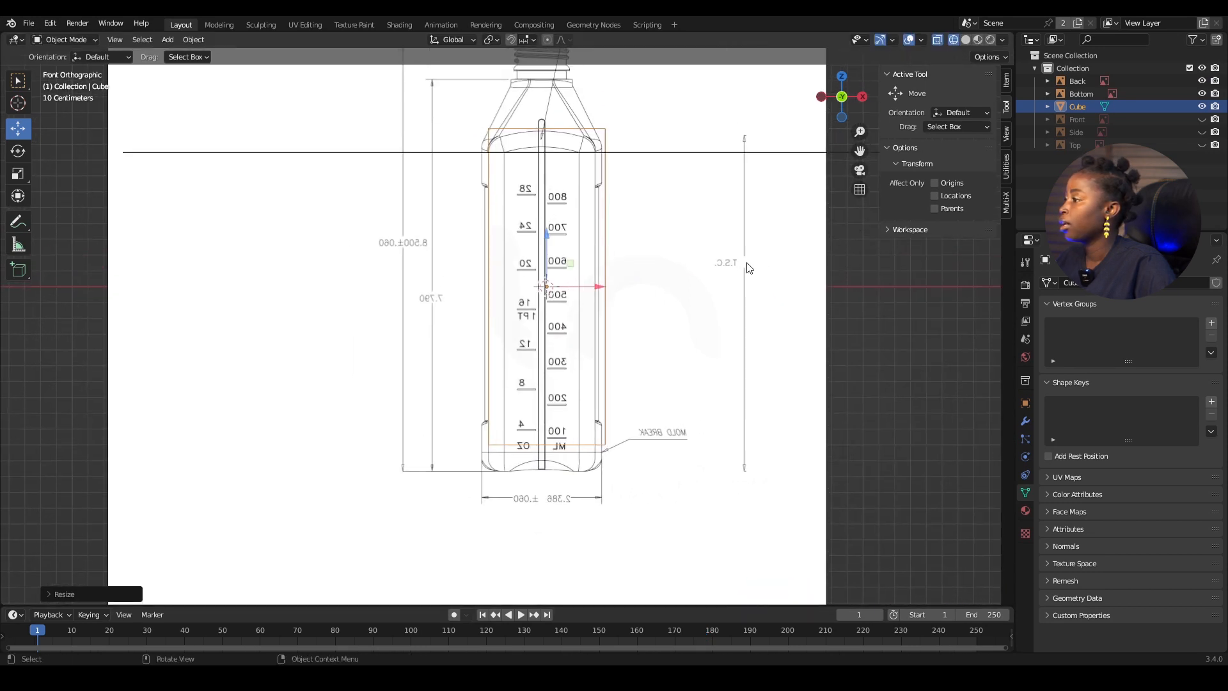
click(657, 275)
drag(507, 290, 525, 283)
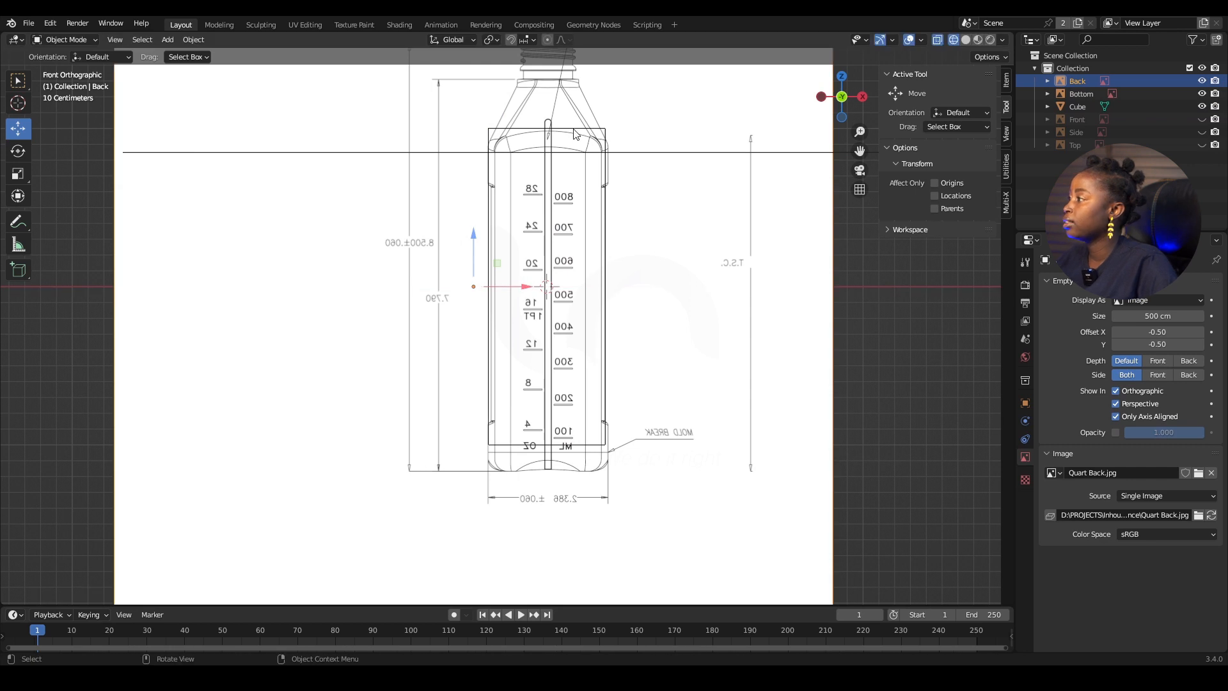
Step: Cut a centred vertical edge loop into the cube in Edit Mode and return to Object Mode
click(575, 129)
key(ctrl+Tab)
click(693, 169)
key(ctrl+r)
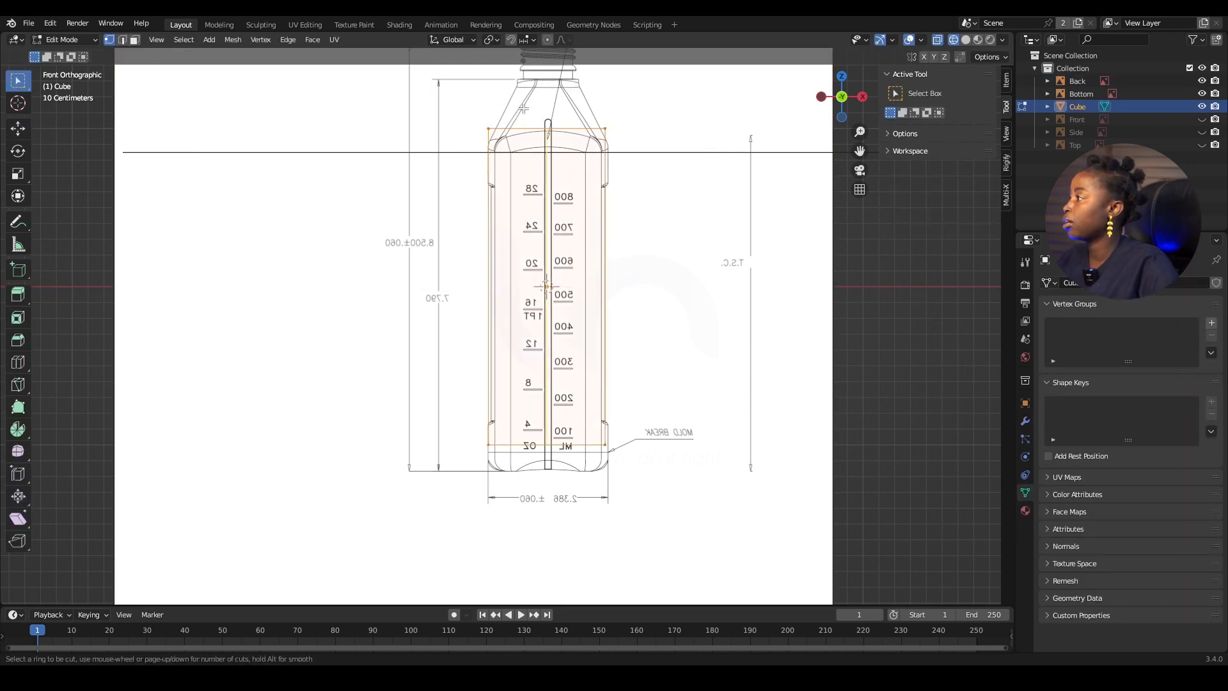
click(523, 109)
right_click(543, 117)
key(ctrl+Tab)
click(444, 147)
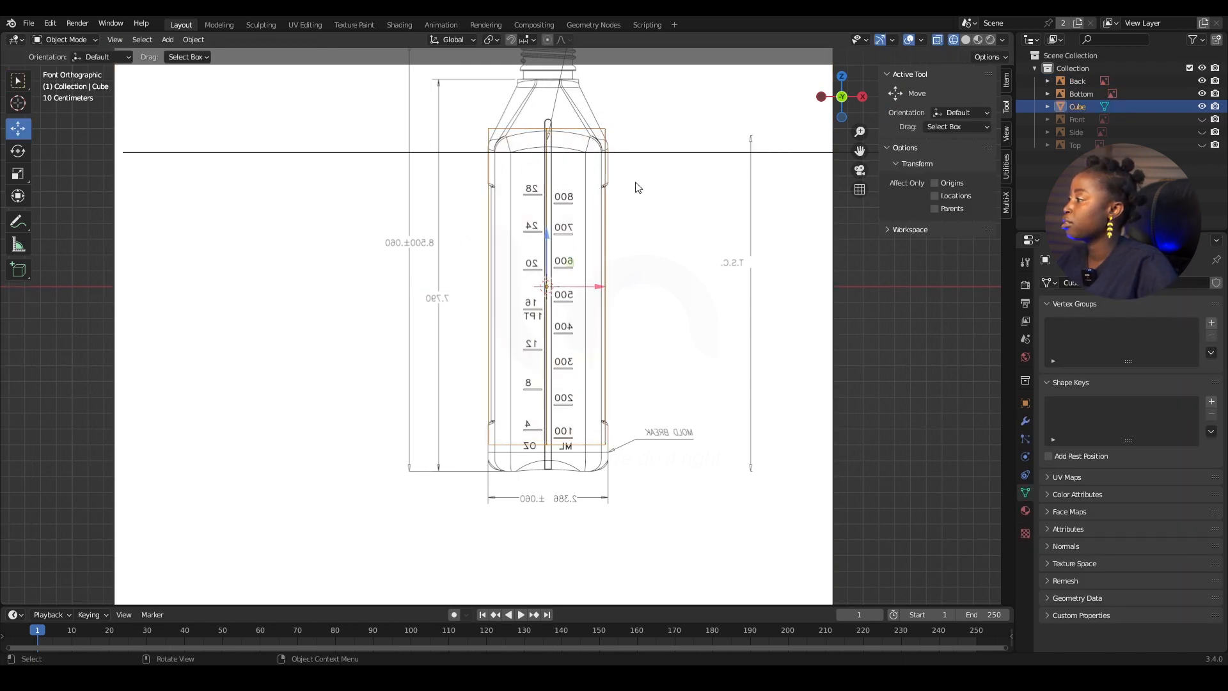
Step: Reselect the Back image and fine-tune its X position against the cube's centre loop
click(674, 300)
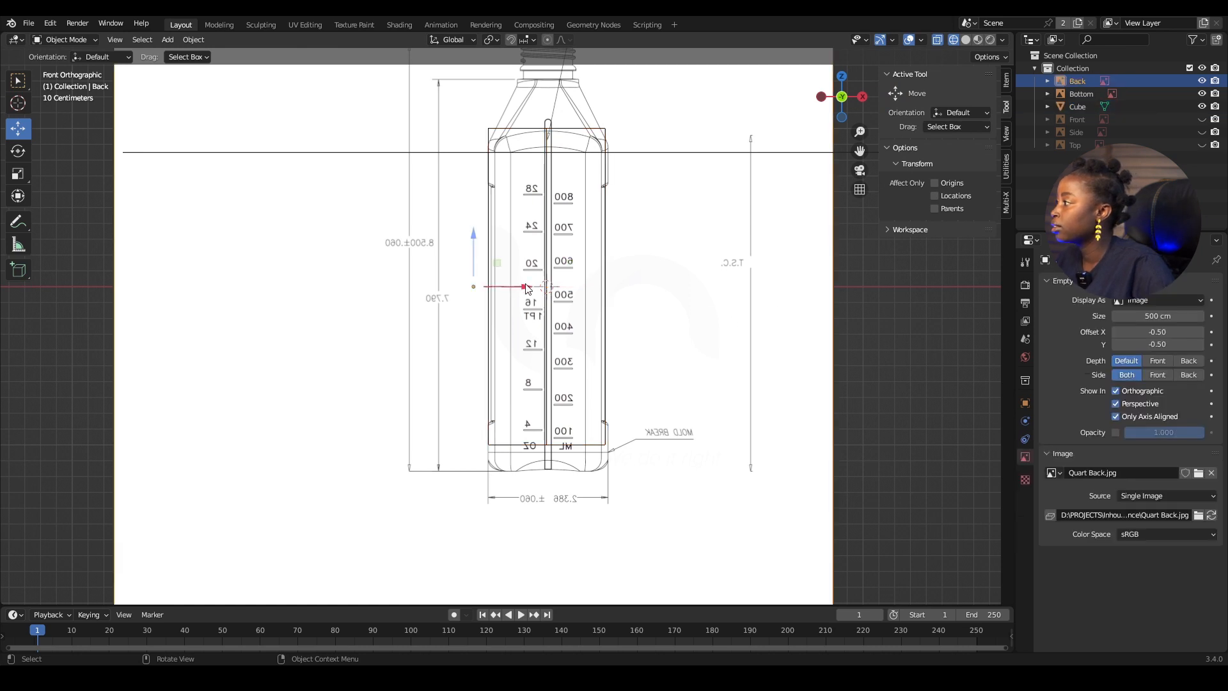
drag(525, 287, 526, 280)
scroll(721, 282, down, 4)
Step: Switch to the right orthographic view, then unhide and select the Side reference image
middle_drag(721, 283, 604, 339)
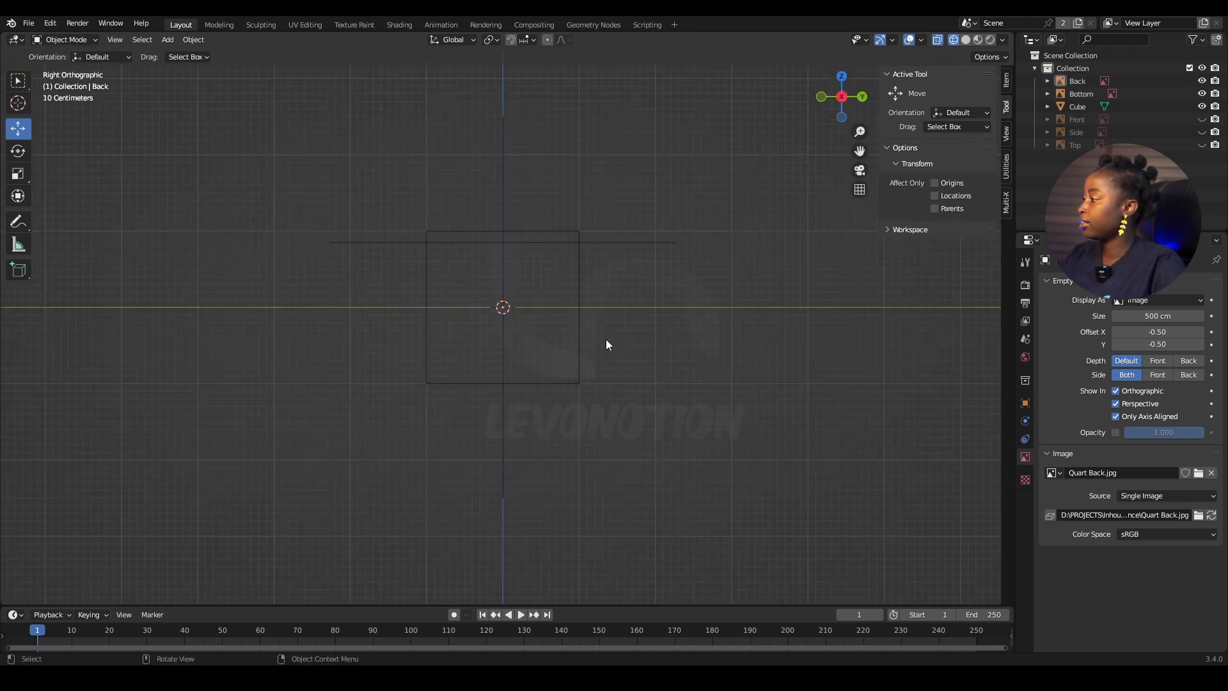
click(582, 310)
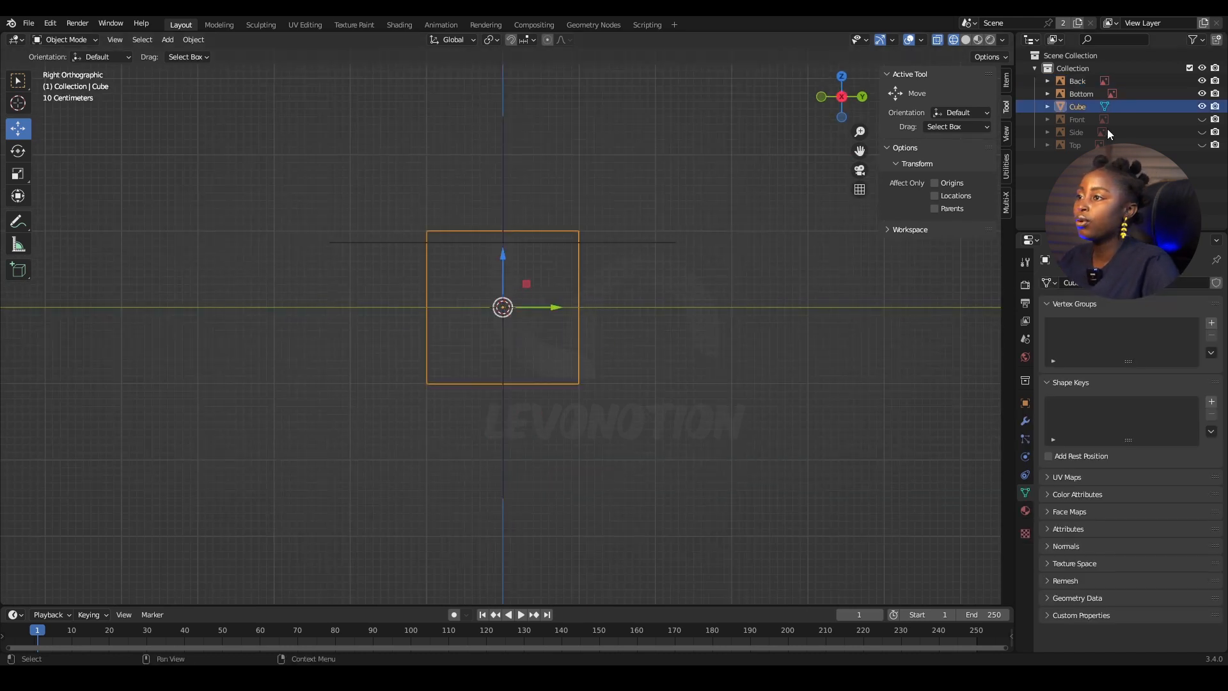
click(1202, 131)
click(1081, 132)
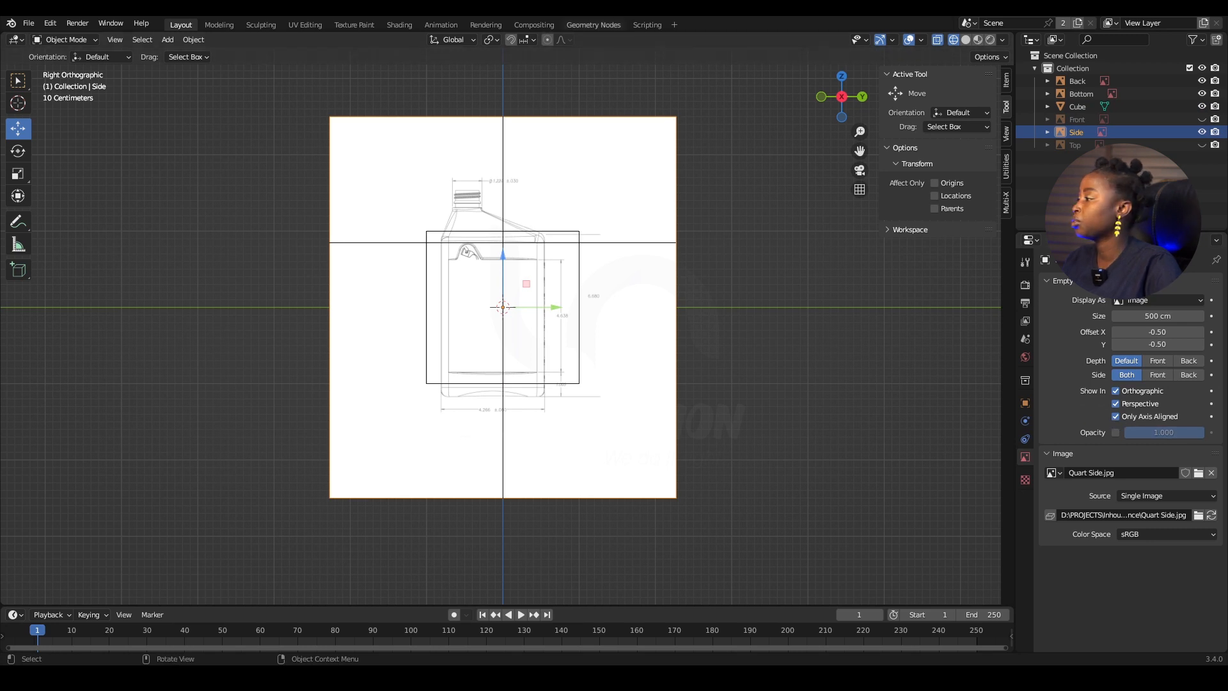
Step: Select the cube and scale it along Y to roughly the width of the bottle in the side drawing
click(580, 329)
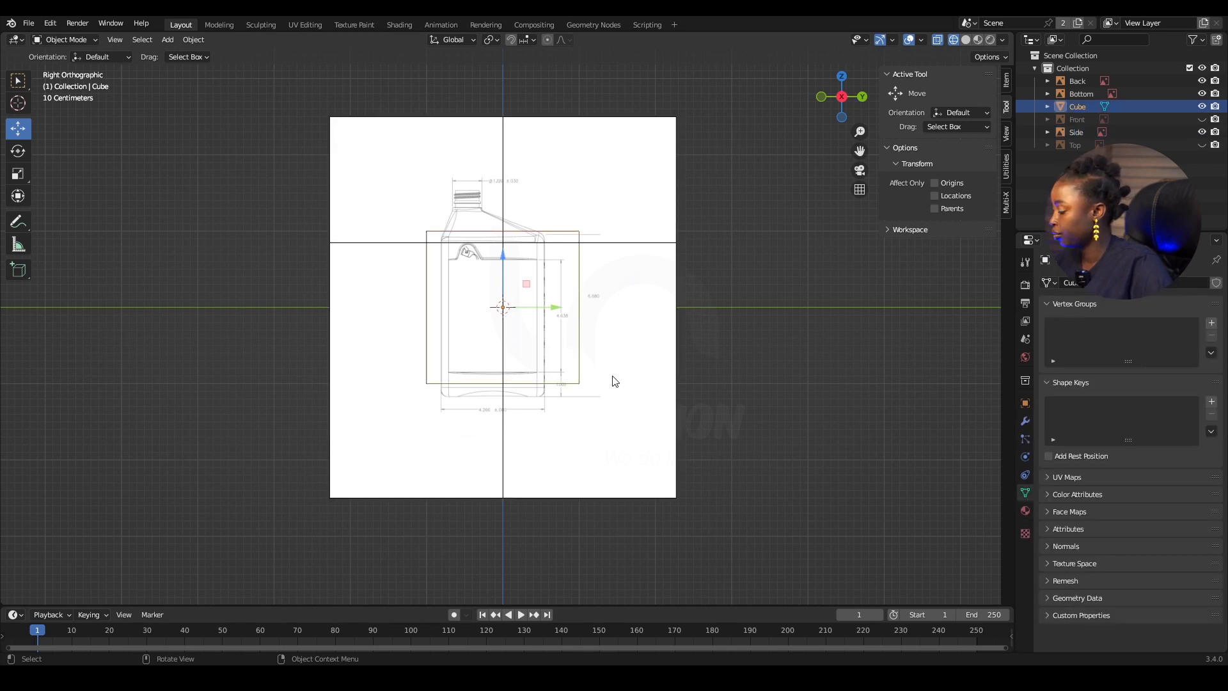
key(s)
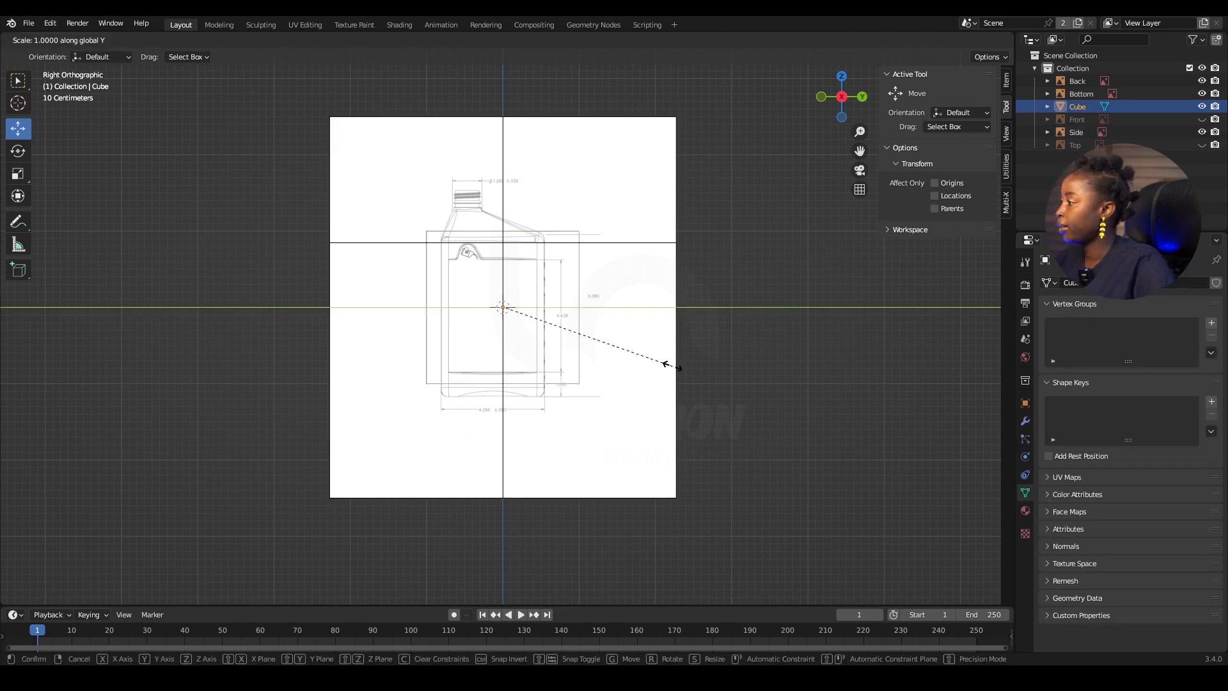
click(625, 351)
scroll(518, 330, up, 3)
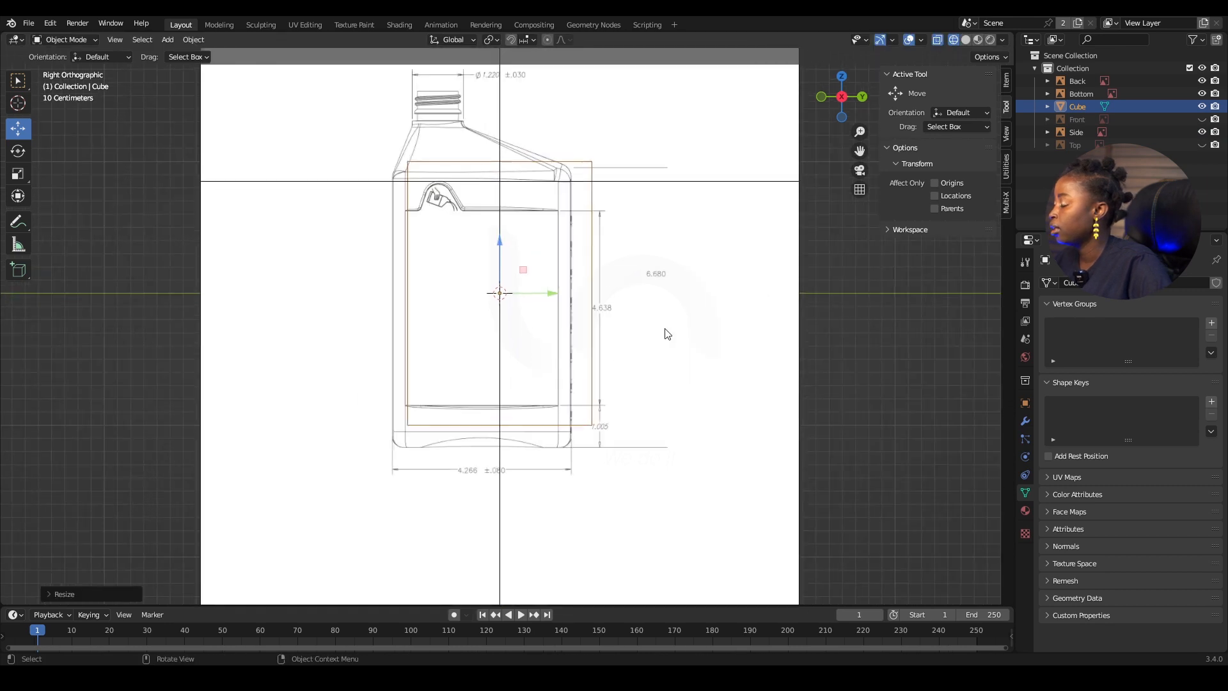
Step: Move the Side image along Y to centre its bottle on the cube, and scale the cube along Y by about 0.977 to match the bottle's width
click(609, 296)
drag(548, 295, 568, 281)
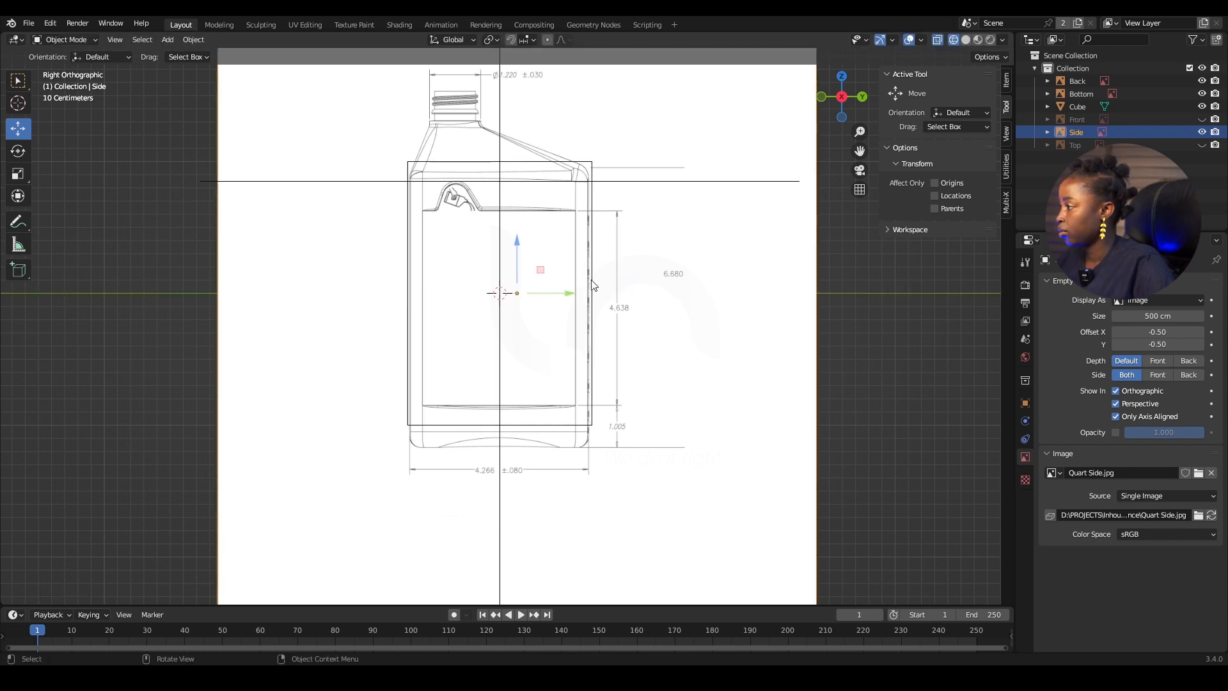
click(587, 163)
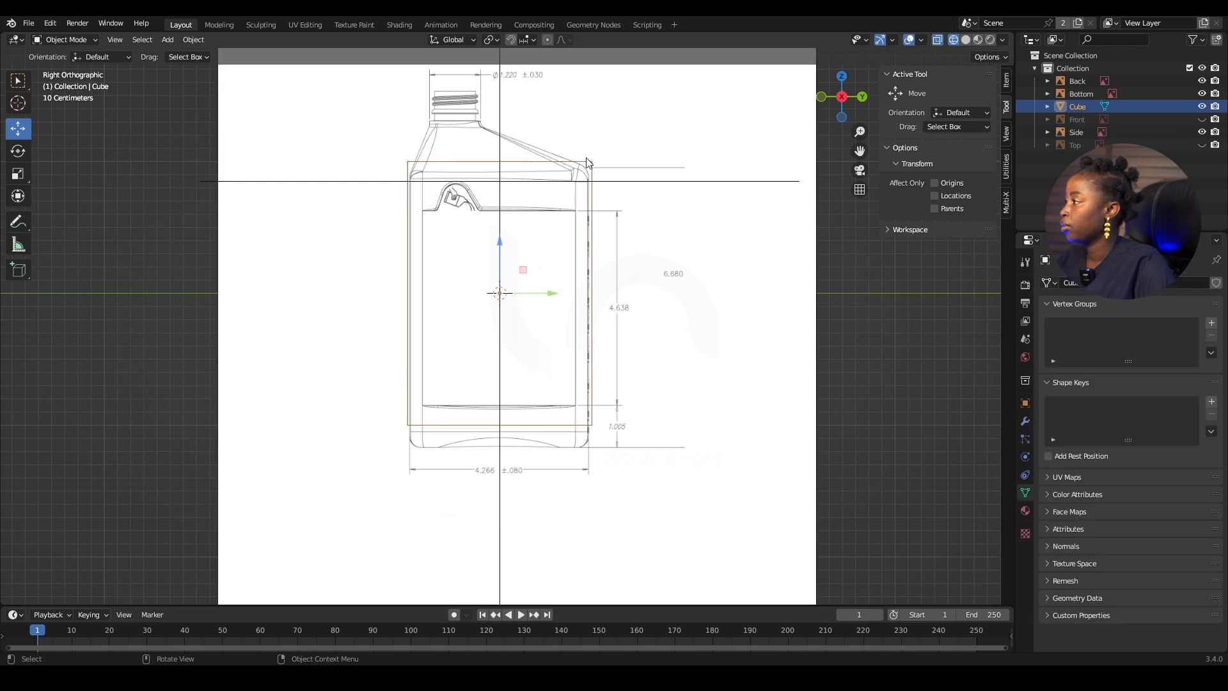
key(s)
key(y)
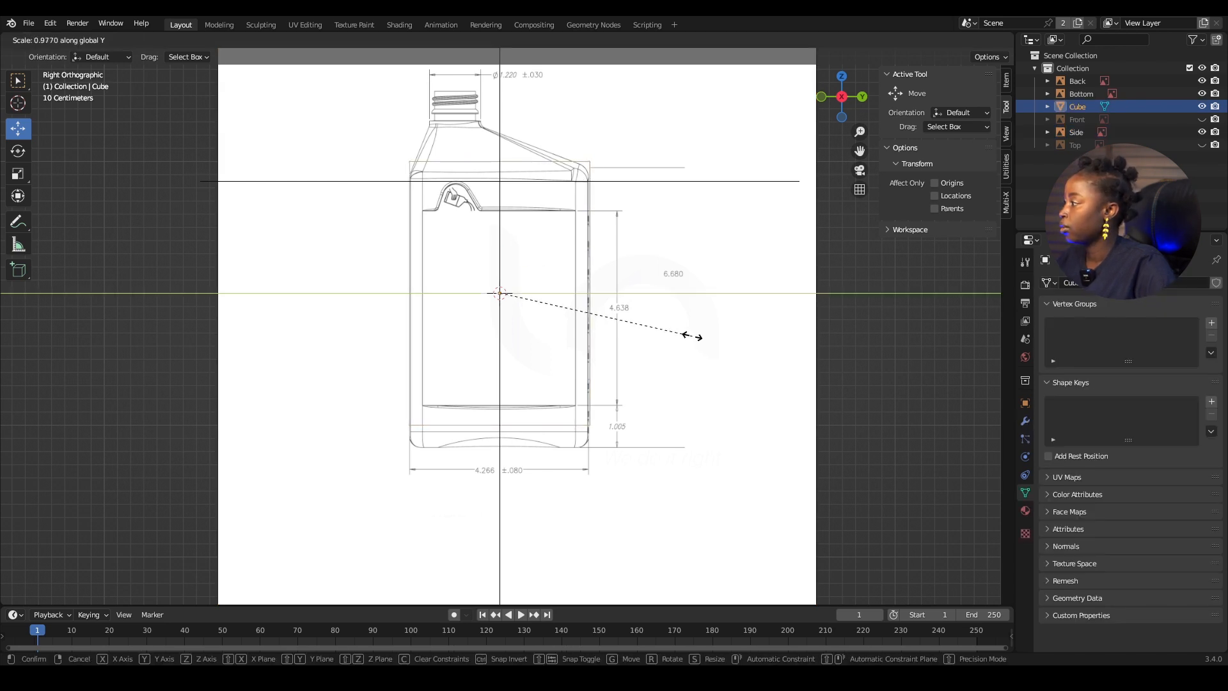
click(697, 338)
Step: Select the Bottom reference image and lower it along Z to the base of the cube
middle_drag(584, 296, 520, 212)
click(544, 360)
key(g)
key(z)
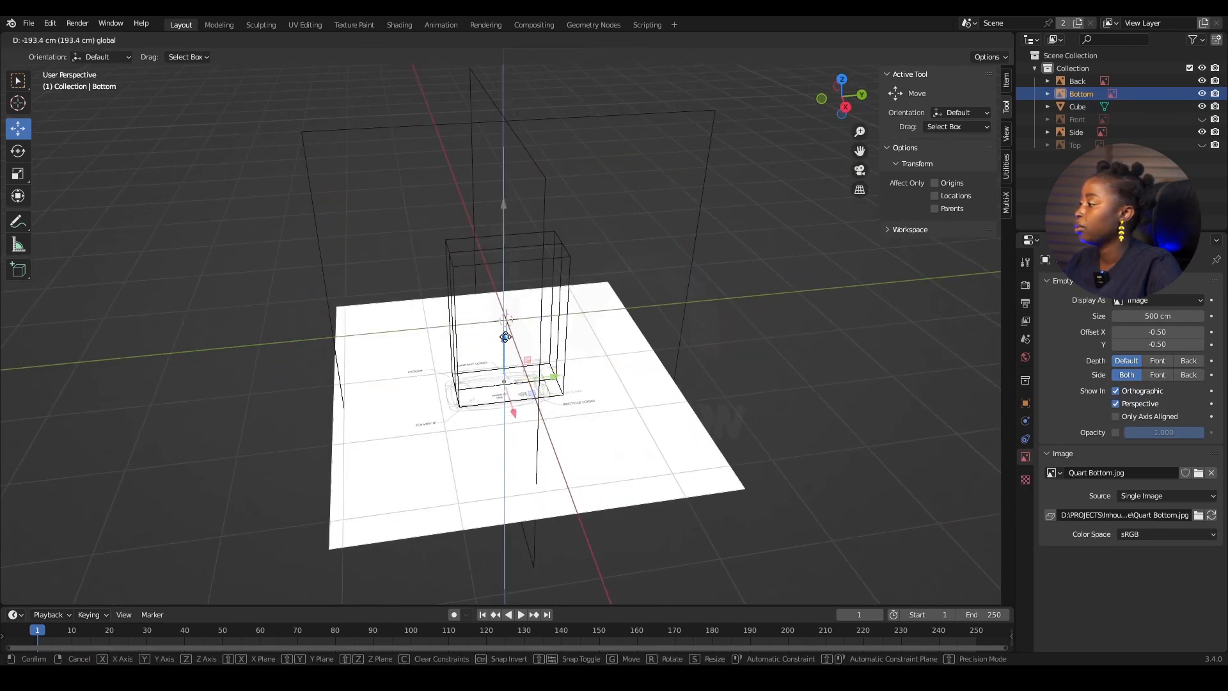
click(504, 358)
Step: Move the Bottom image along Y until its bottle outline fits the cube in the top orthographic view
middle_drag(504, 358, 521, 416)
scroll(523, 417, up, 2)
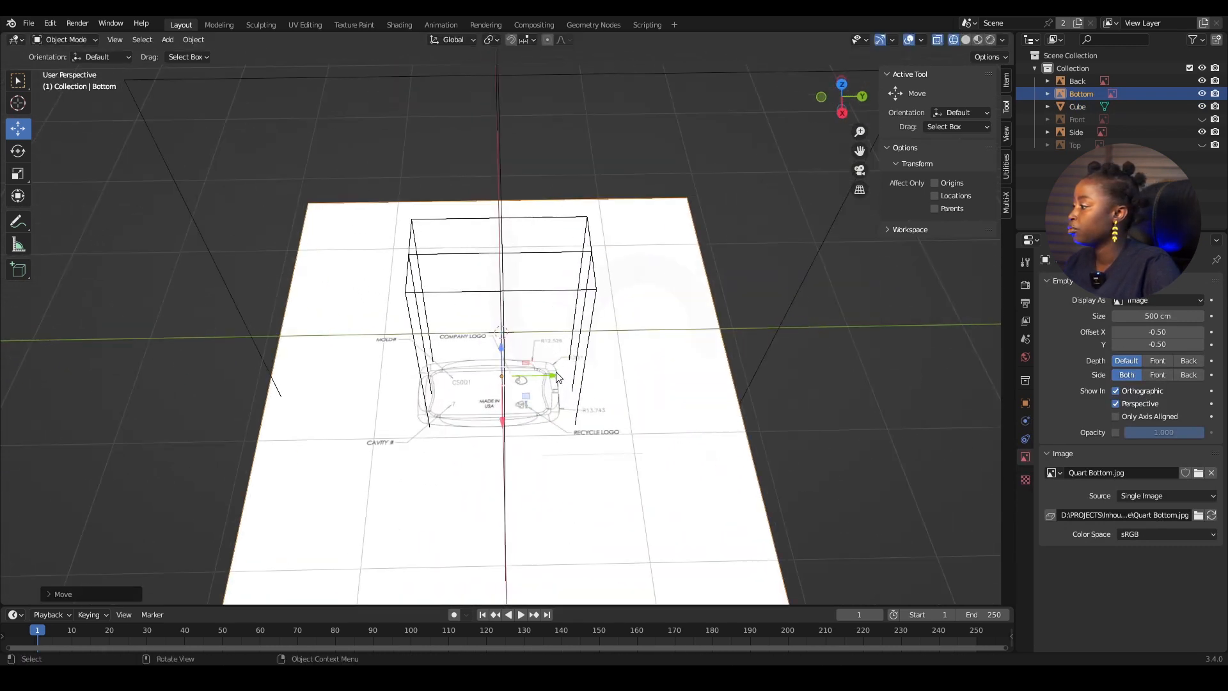
drag(558, 376, 571, 375)
key(KP_7)
scroll(571, 347, up, 2)
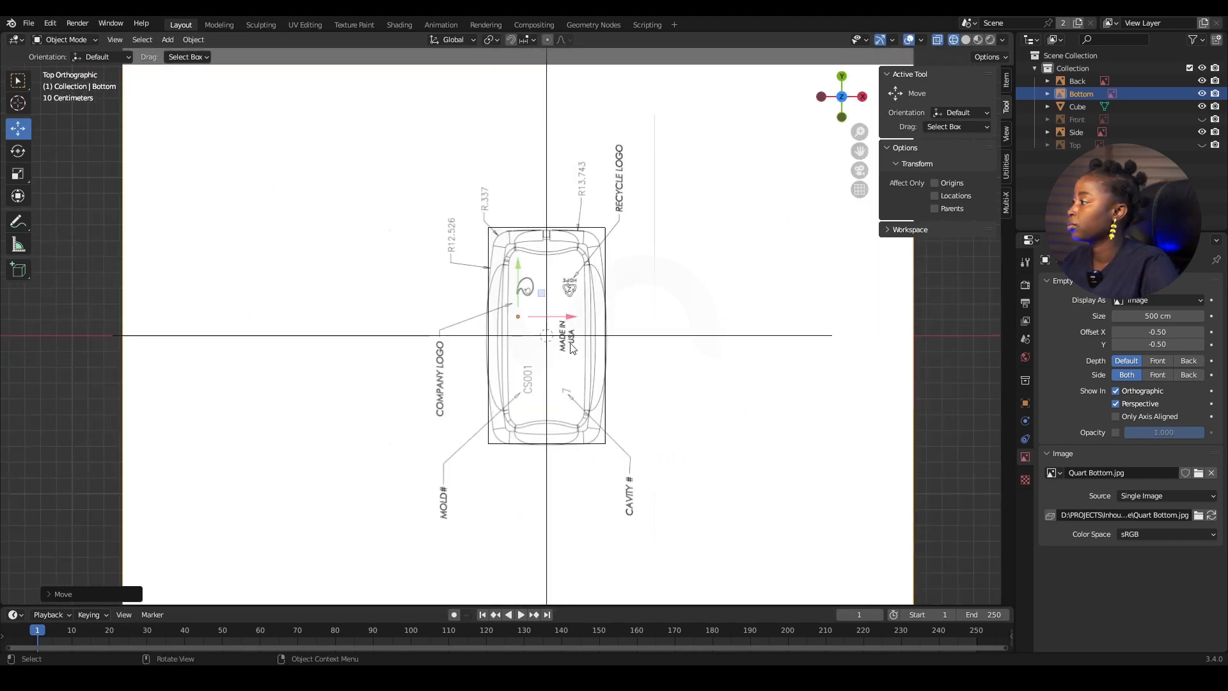
drag(525, 263, 524, 260)
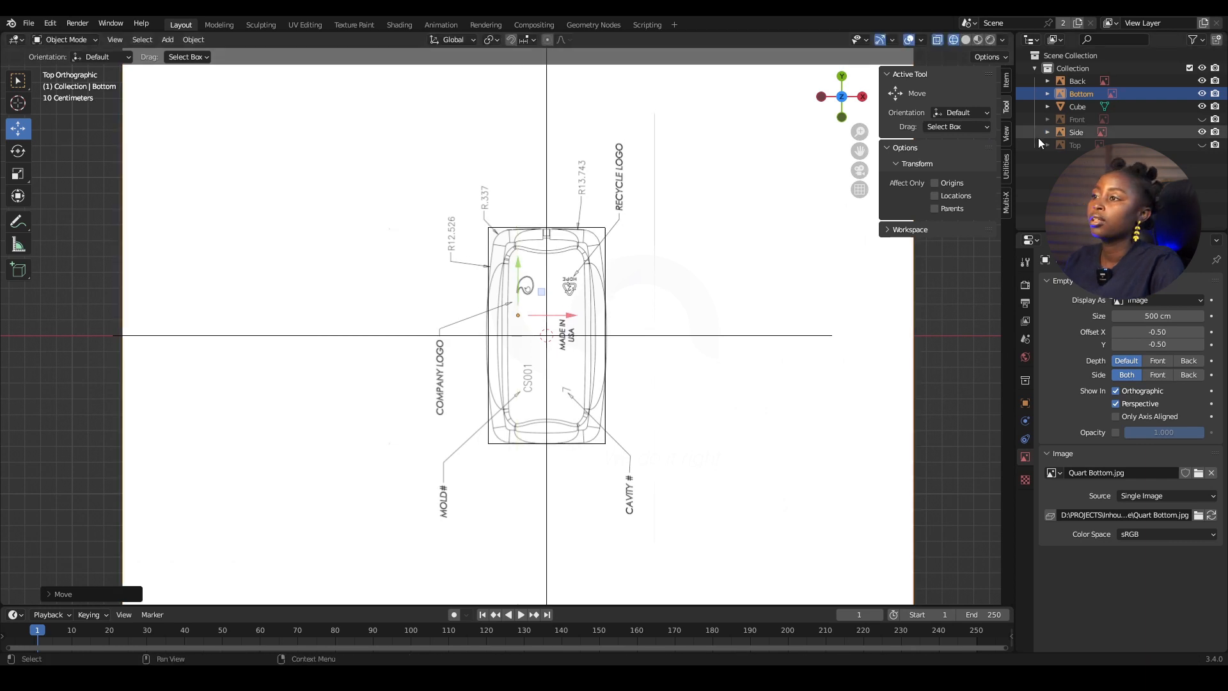
Step: Unhide the Top reference image and show it in the top orthographic view
click(1202, 144)
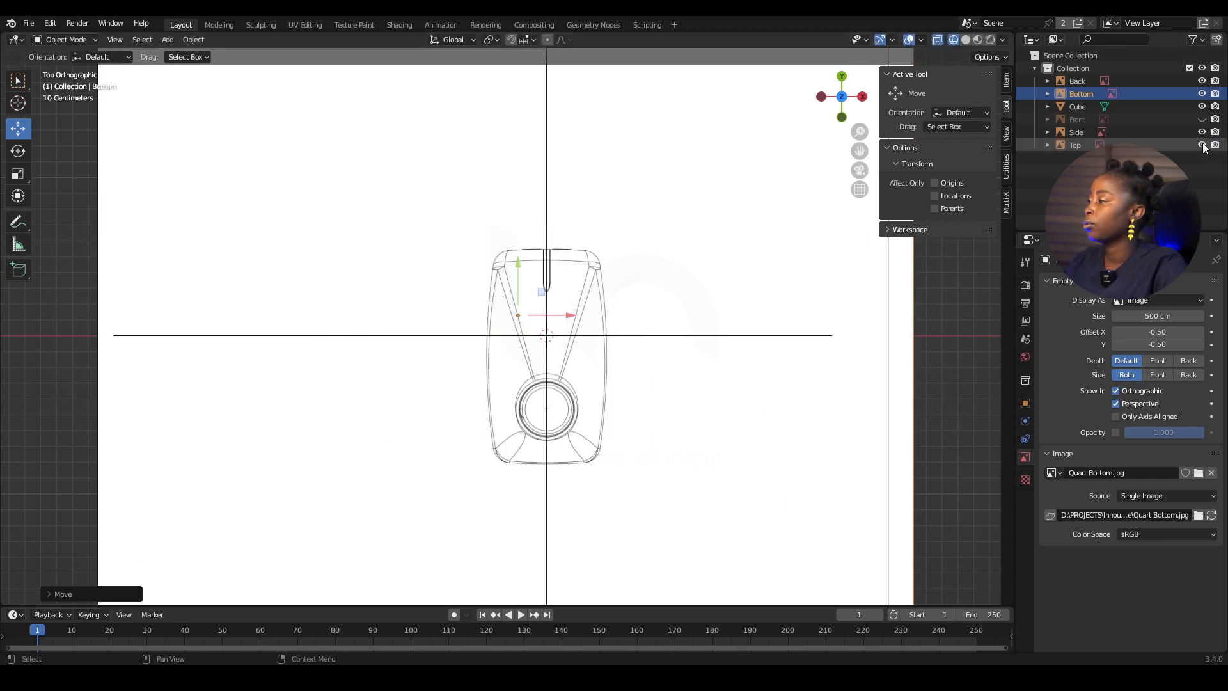
scroll(665, 351, down, 1)
scroll(665, 351, down, 1)
middle_drag(712, 357, 587, 292)
key(KP_7)
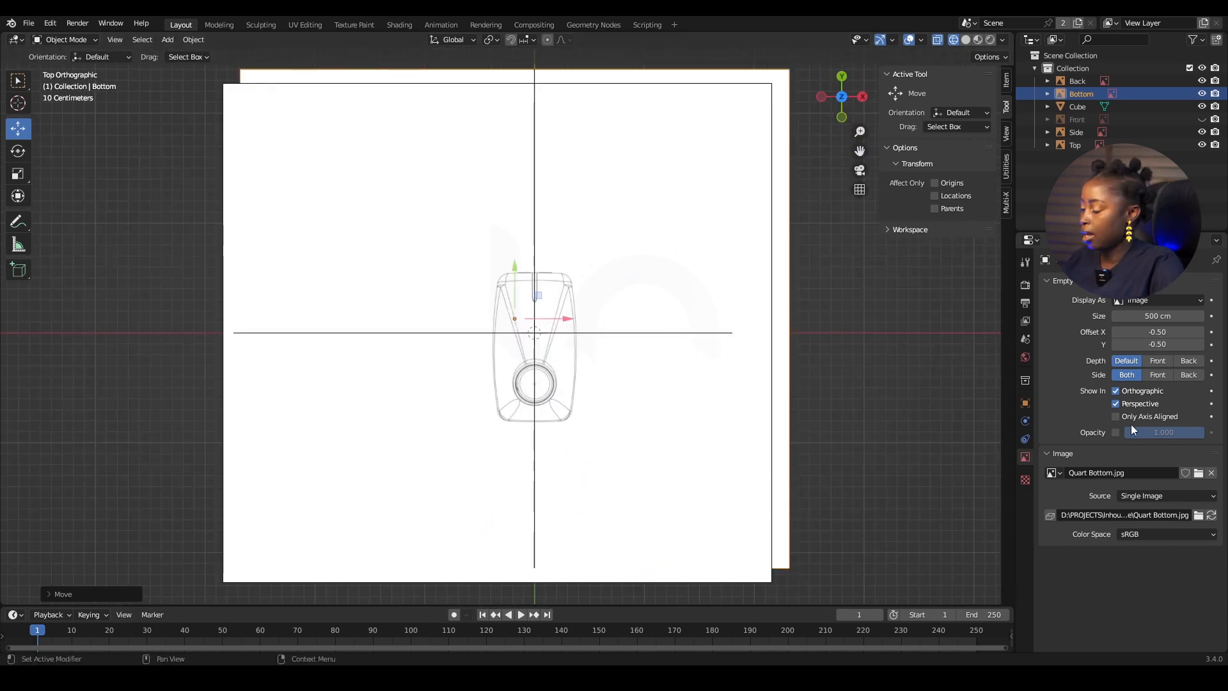
Step: Select the objects from Back through Top and enable Opacity for the visible reference images
click(1077, 81)
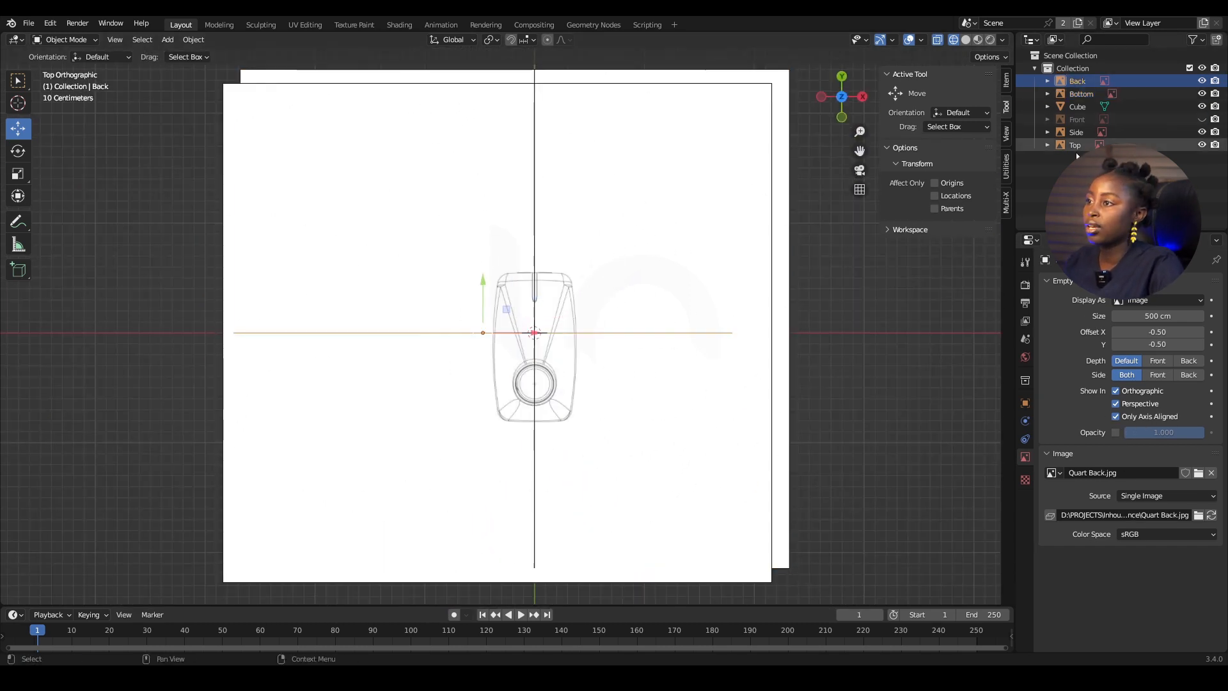
shift+click(1074, 145)
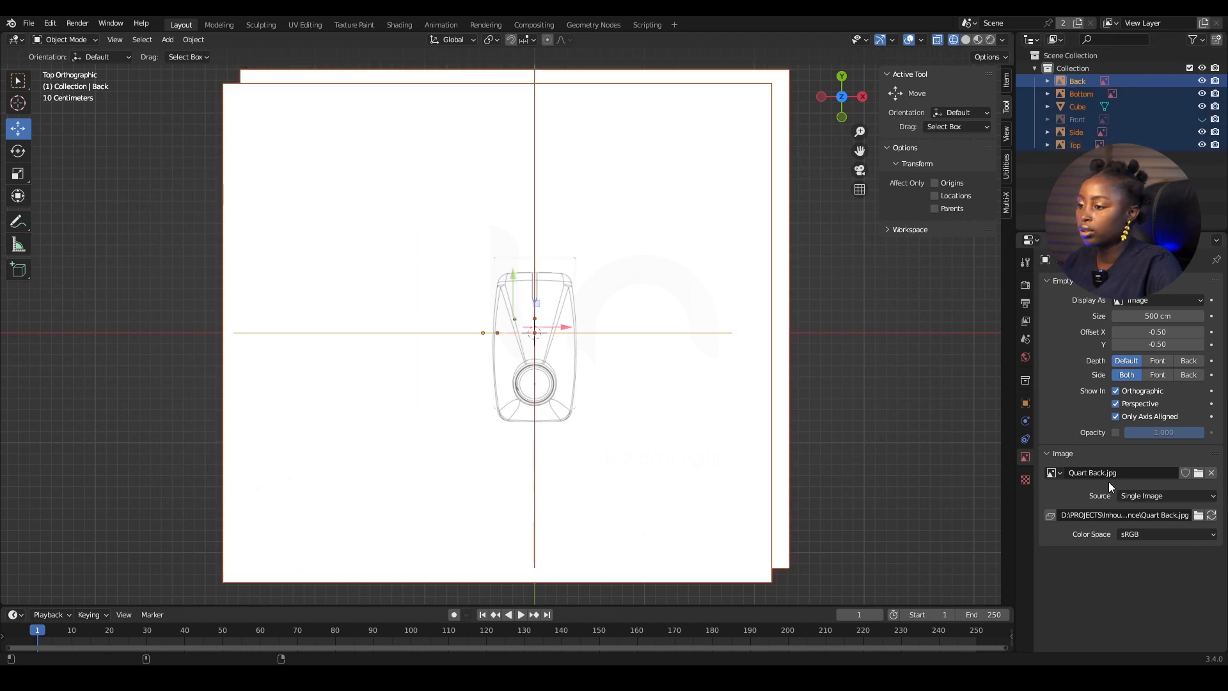
click(1117, 433)
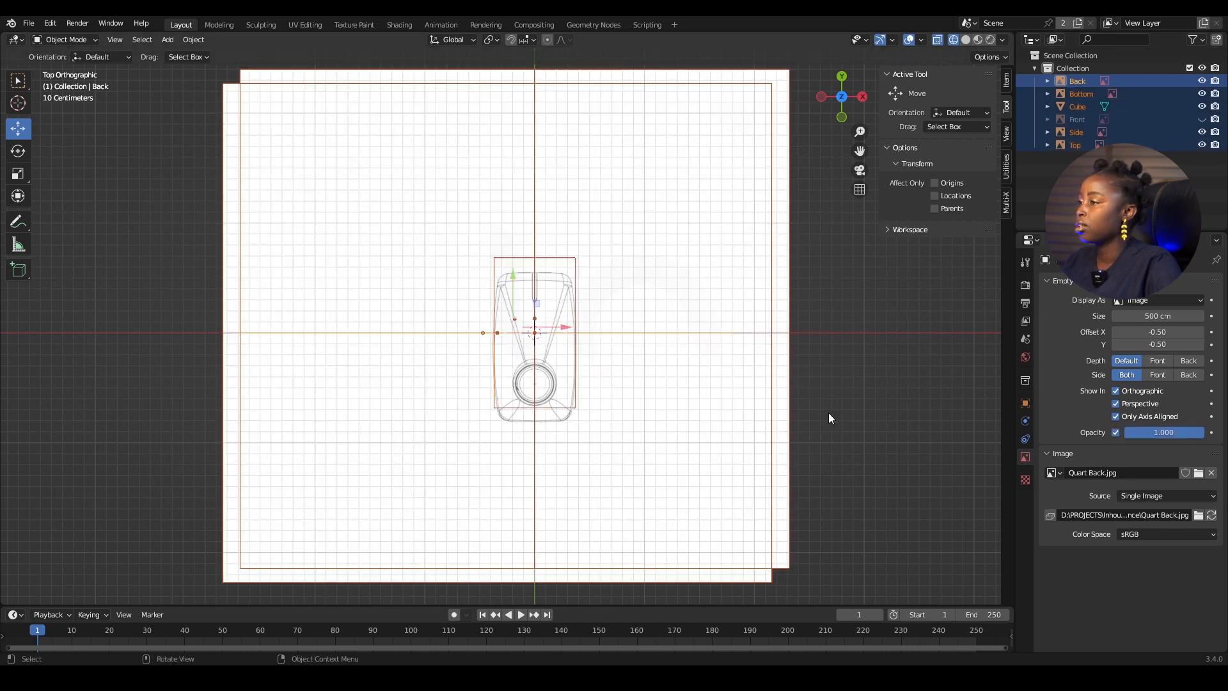
Step: Move the Top image along Y until its bottle outline fits the cube, and check the alignment in the bottom, front, right and back views
click(1074, 145)
scroll(494, 284, up, 1)
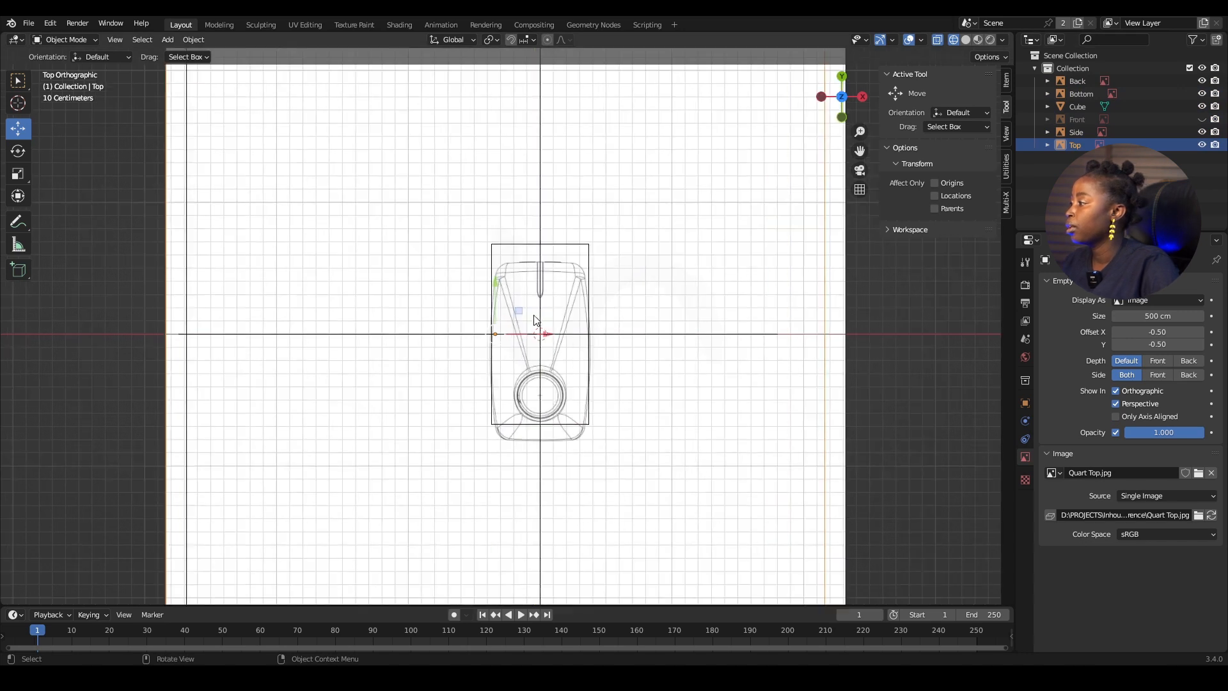
drag(494, 284, 502, 264)
scroll(674, 348, down, 2)
scroll(663, 378, up, 1)
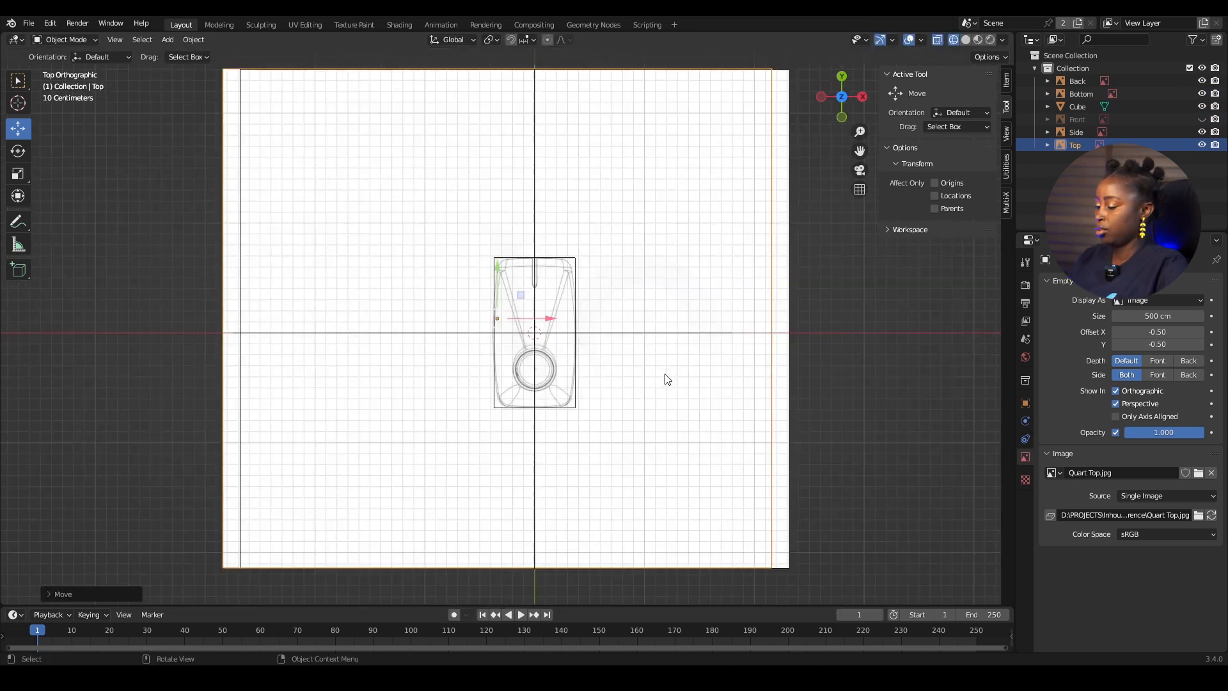
key(ctrl+KP_7)
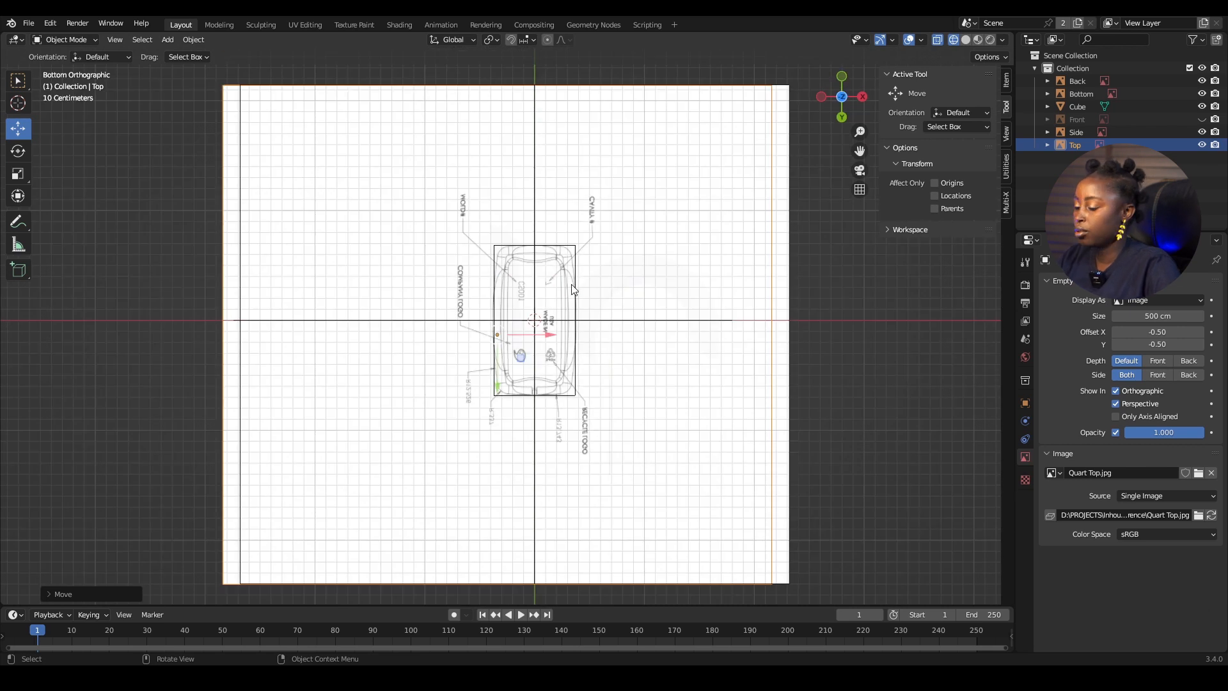
key(KP_7)
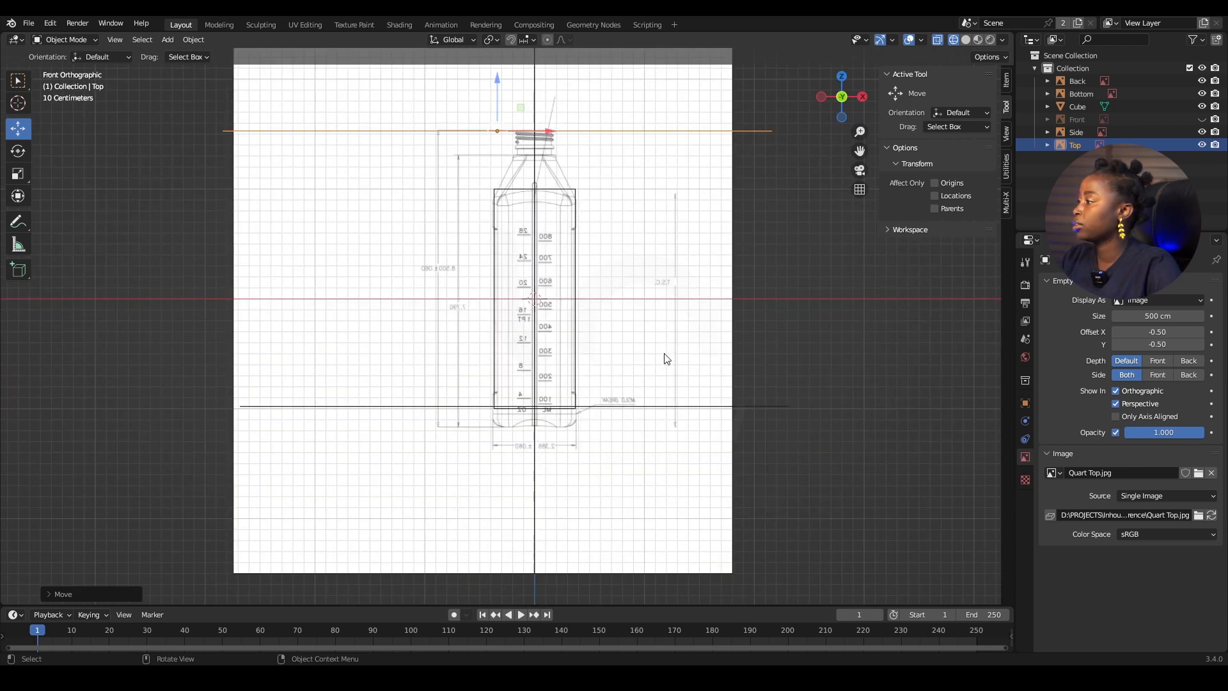
key(KP_1)
key(KP_3)
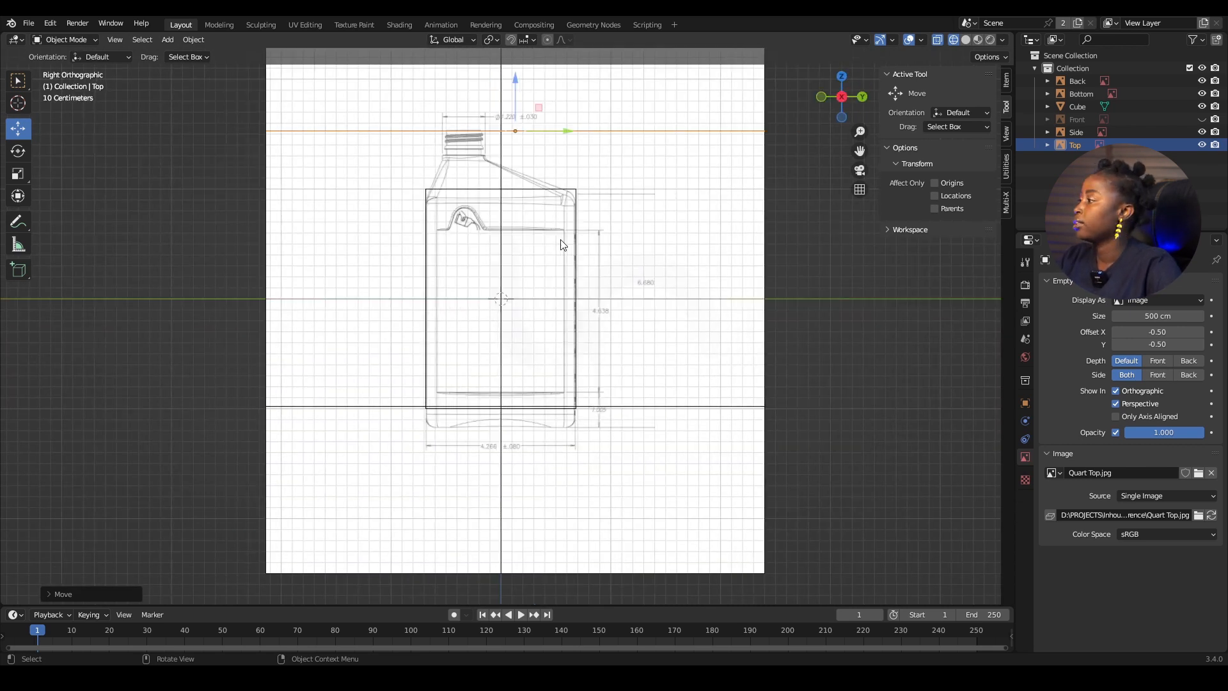
key(ctrl+KP_1)
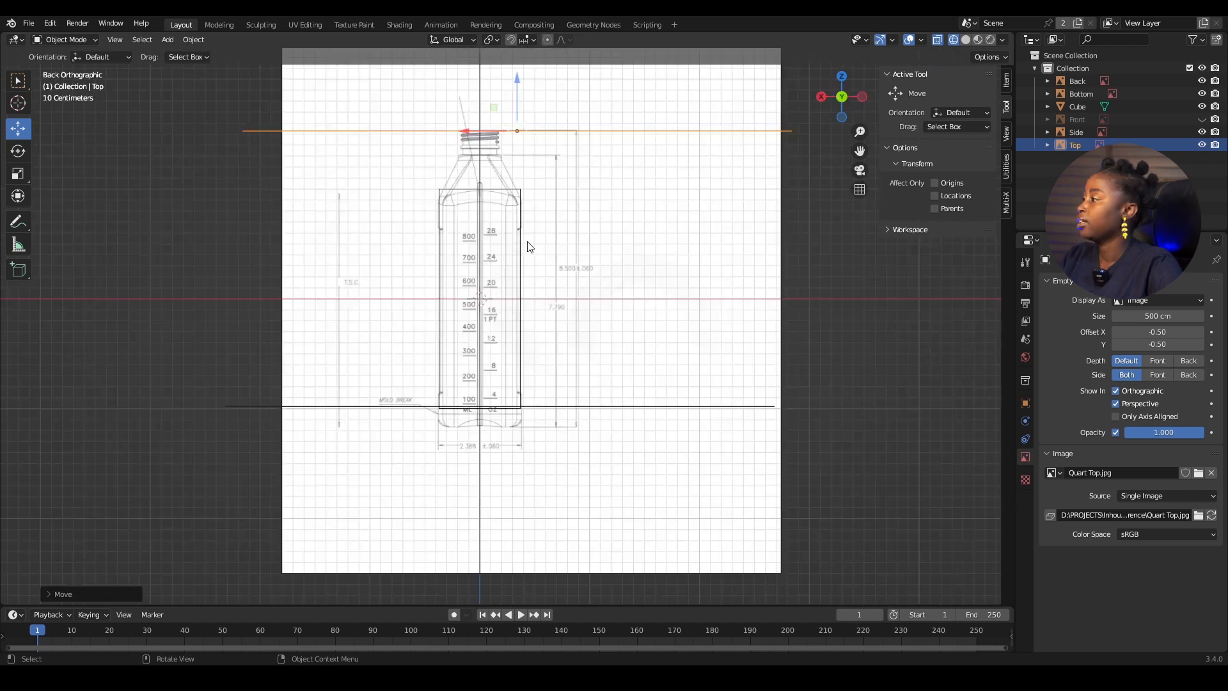
Step: Unhide and select the Front reference image in the front orthographic view
key(KP_1)
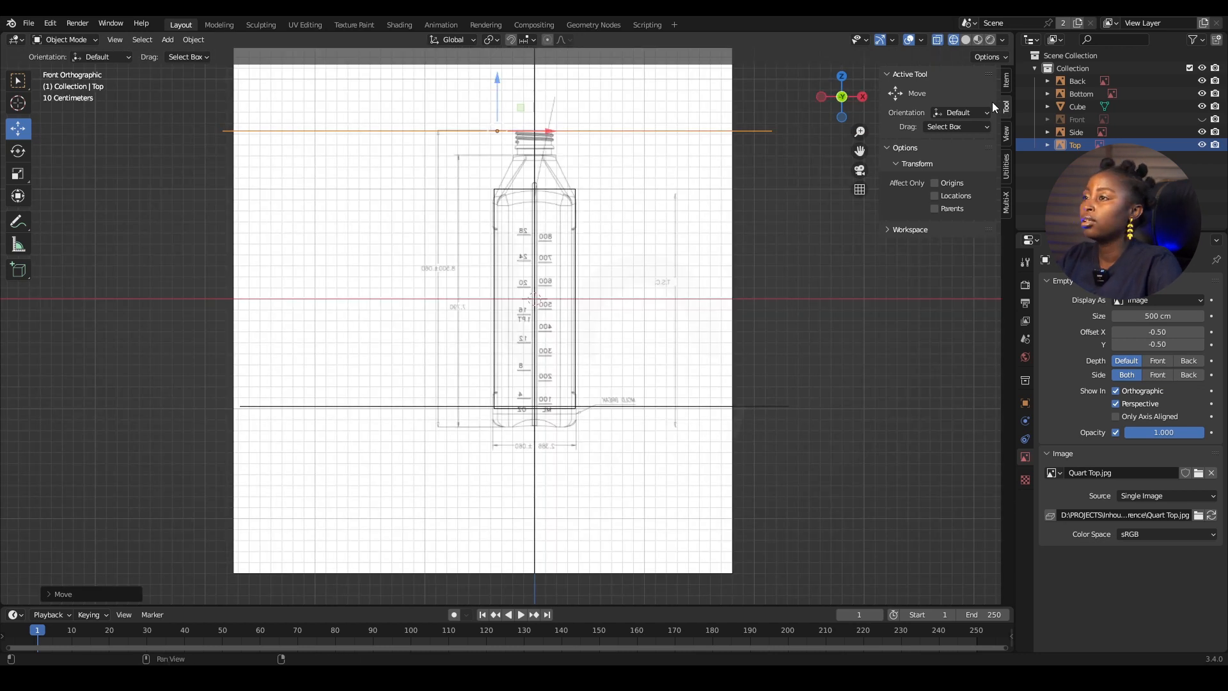
click(1201, 119)
click(1077, 119)
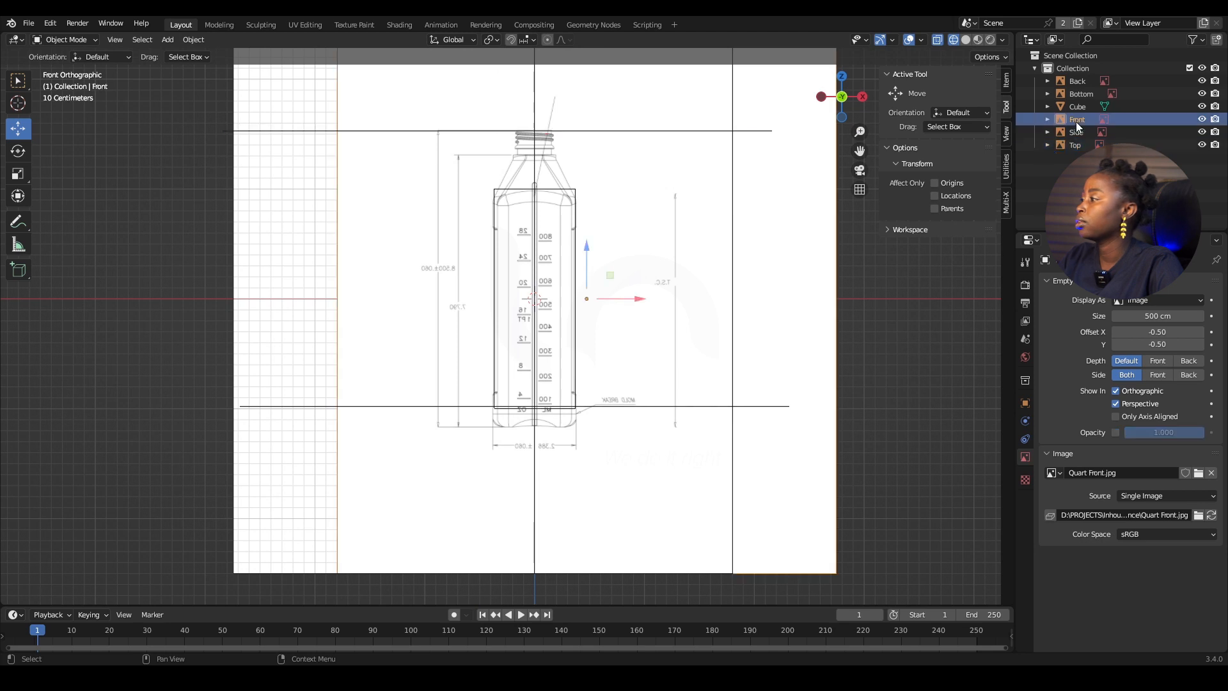
Step: Enable Opacity for the Front image and move it along negative Y to just in front of the cube
middle_drag(645, 231, 499, 251)
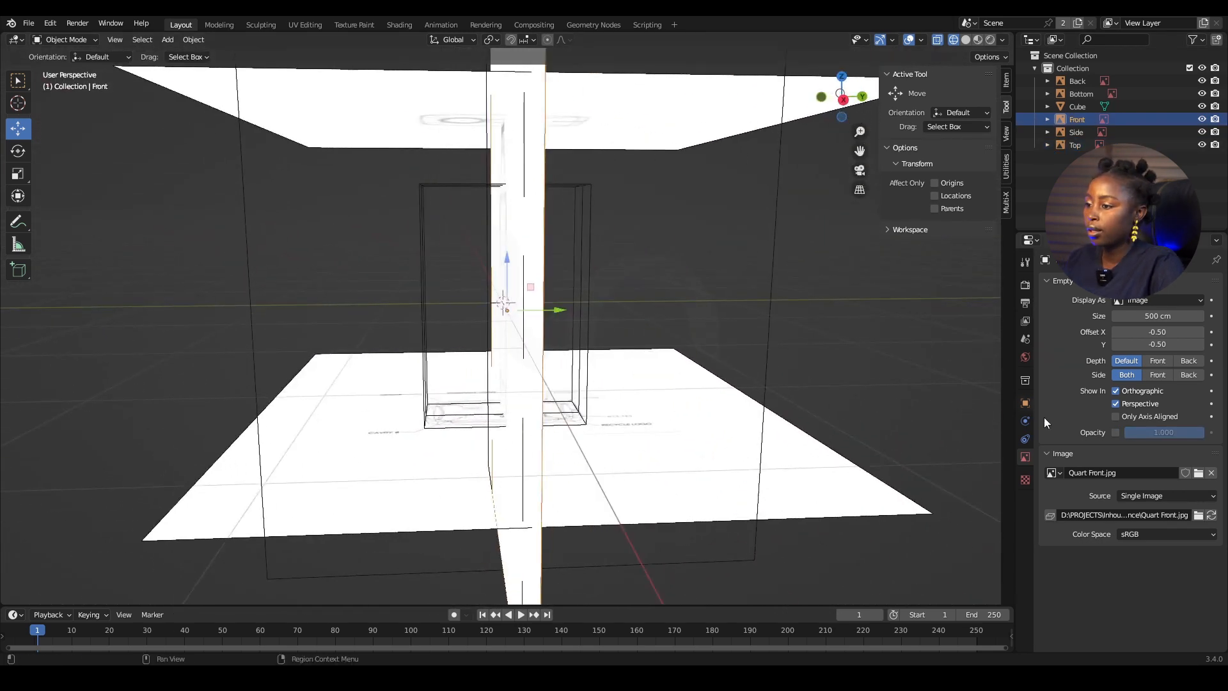
click(1115, 432)
drag(558, 309, 467, 302)
Step: Move the Back image along positive Y to just behind the cube, and check the alignment in the front, back, right, top and bottom views
click(1073, 84)
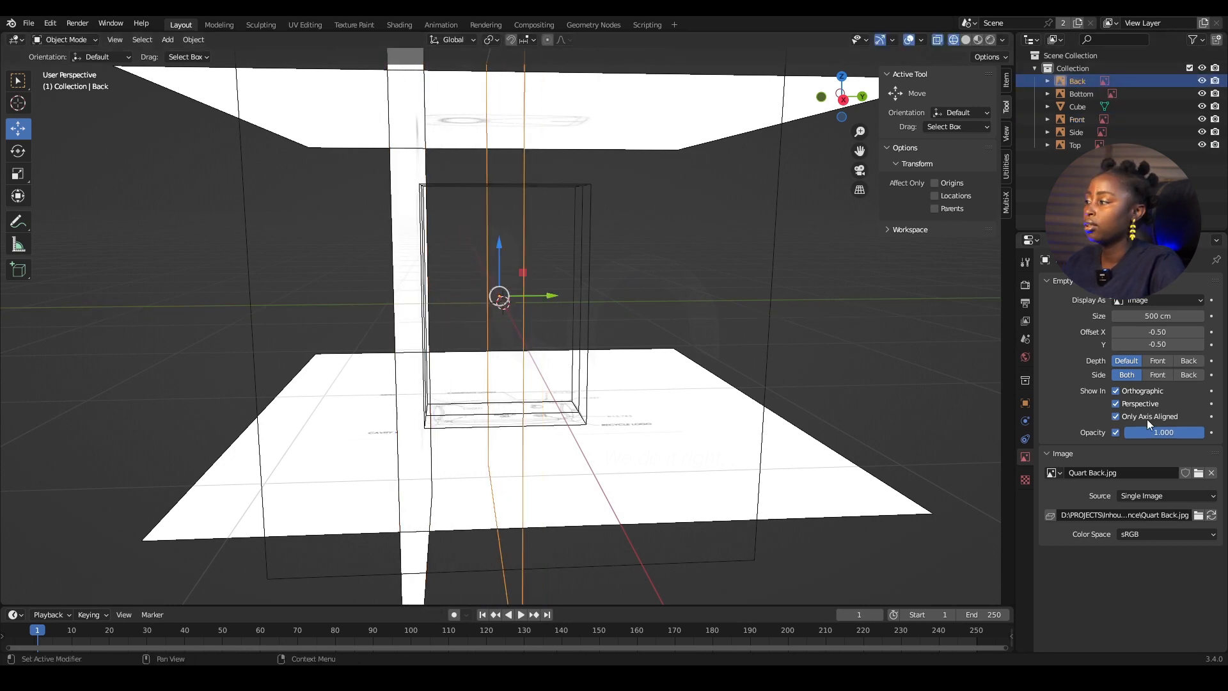
drag(560, 298, 626, 283)
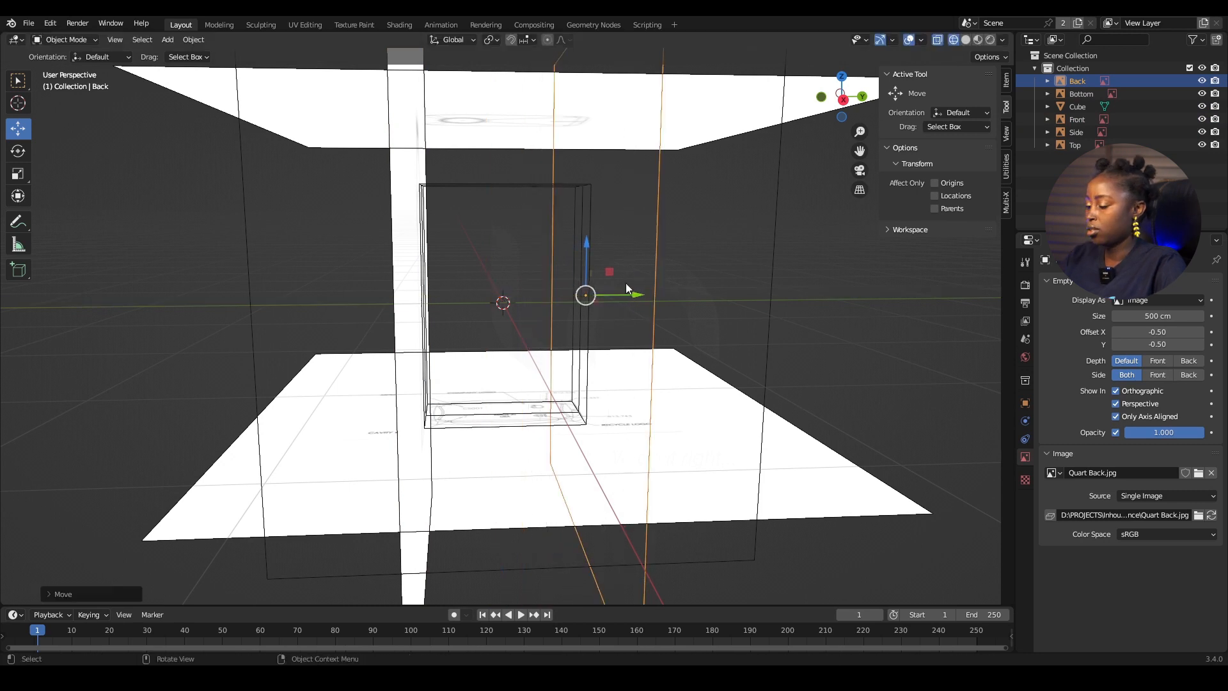
key(KP_1)
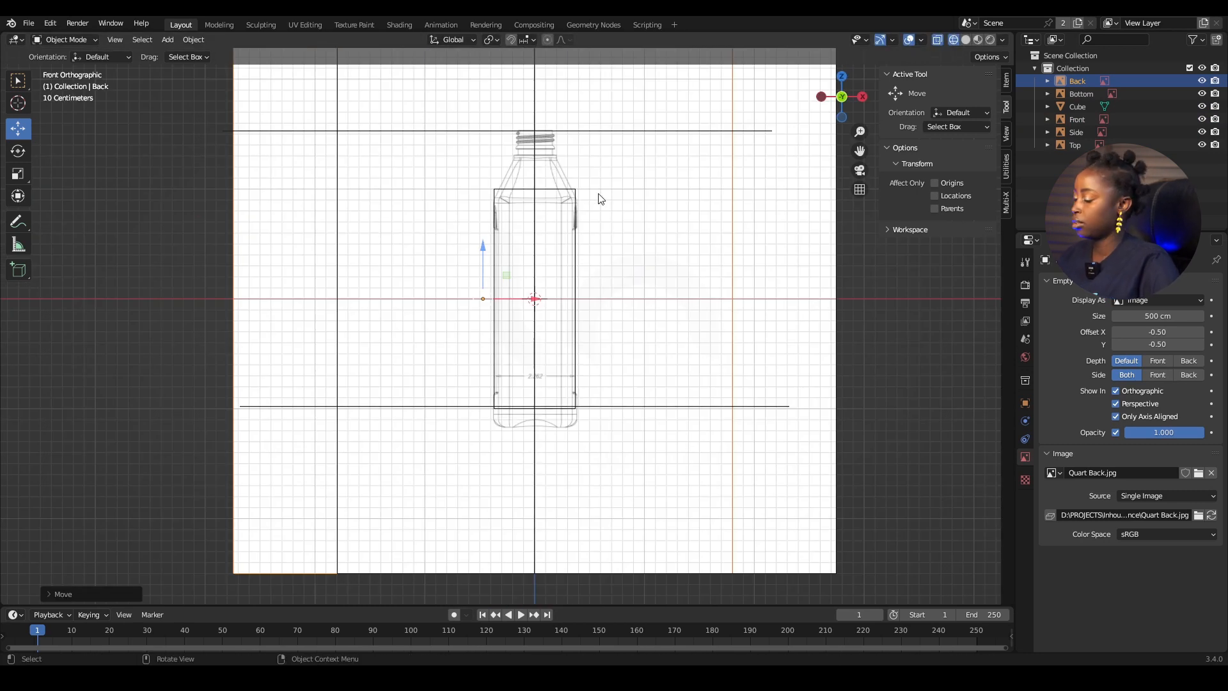
key(ctrl+KP_1)
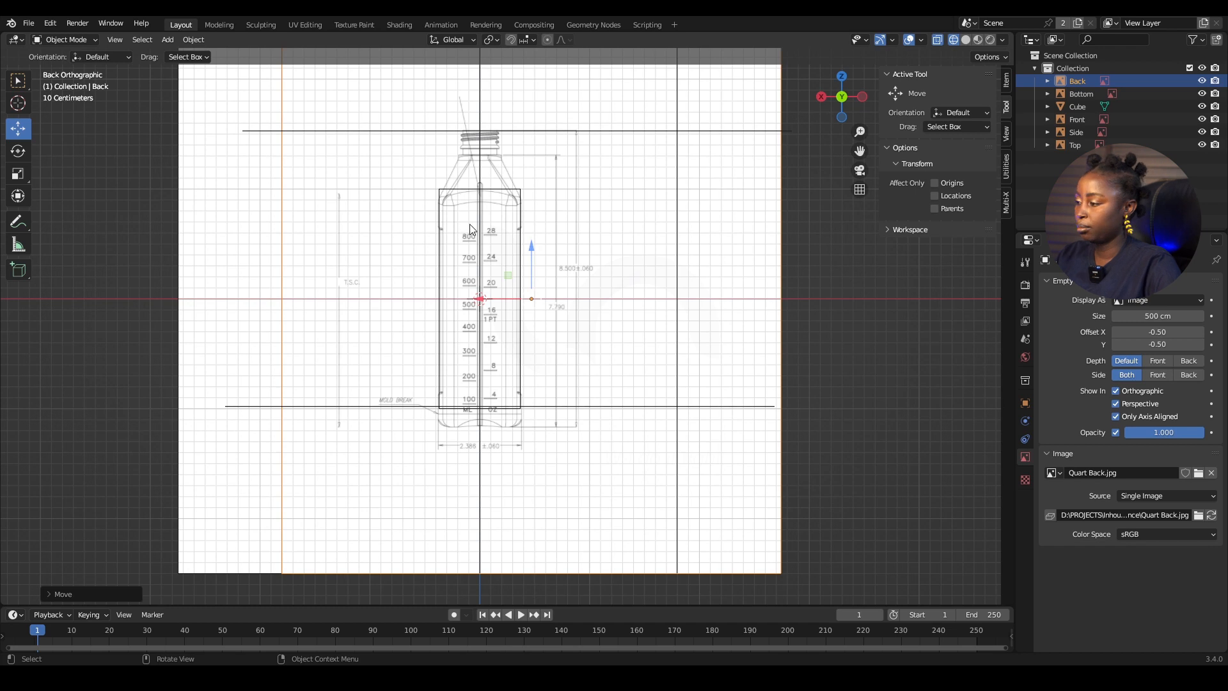
key(KP_3)
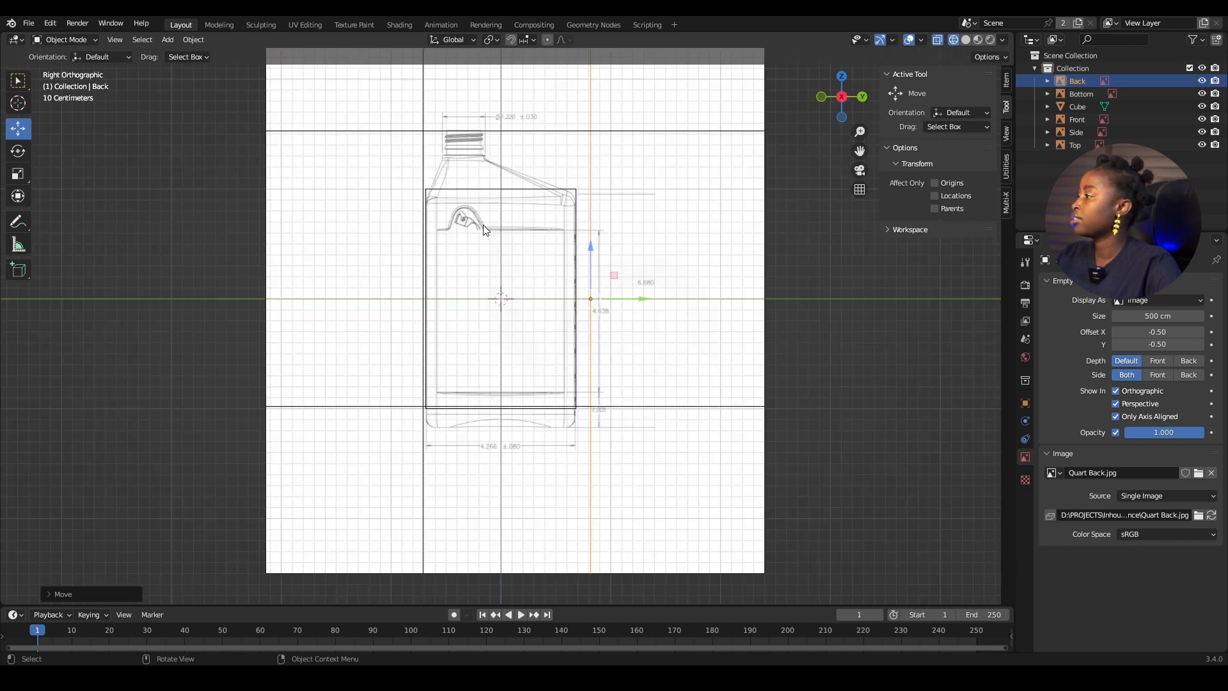
key(KP_7)
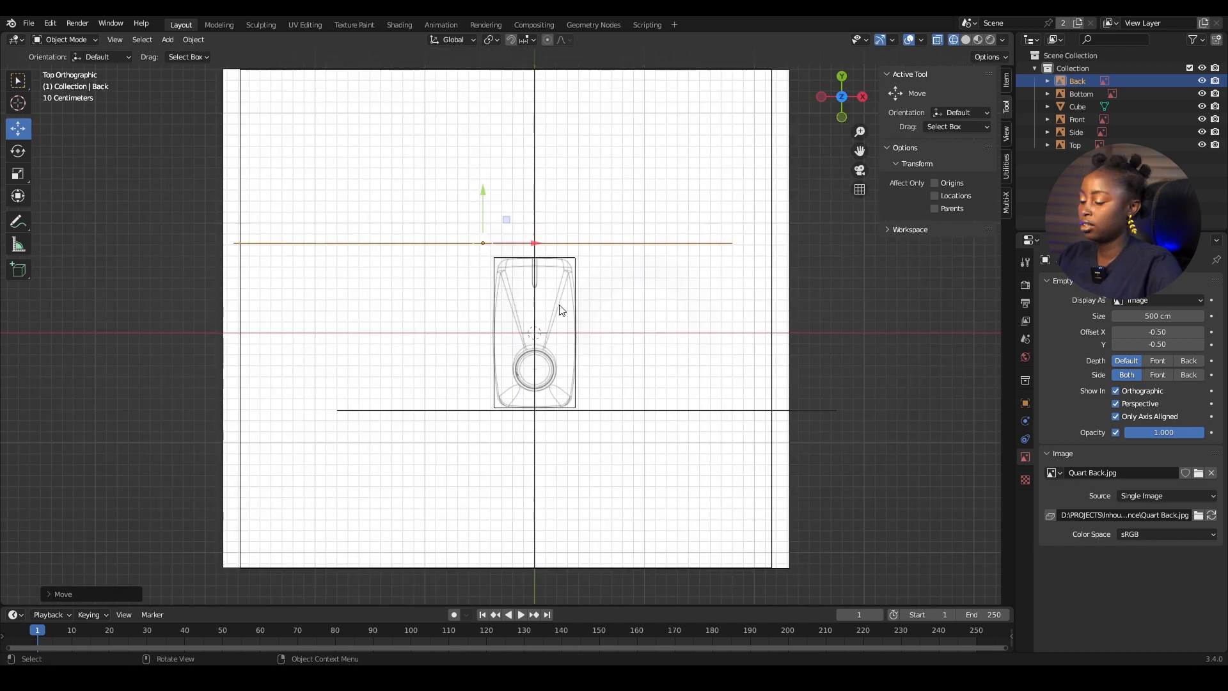
key(ctrl+KP_7)
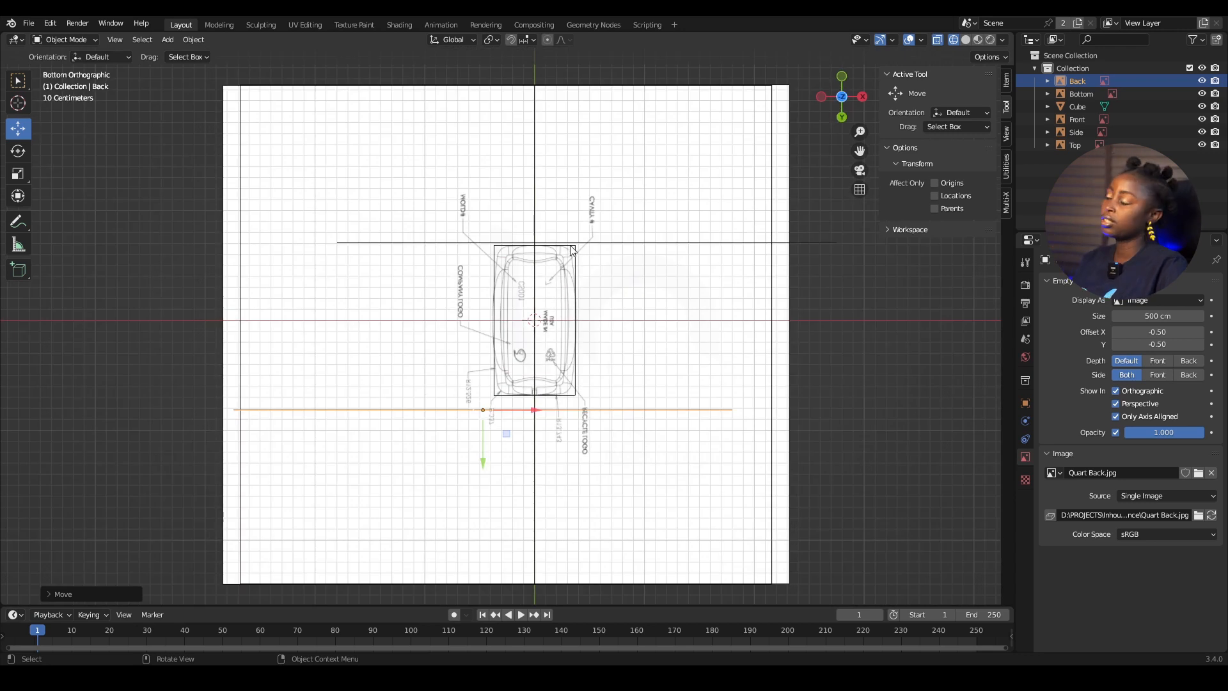